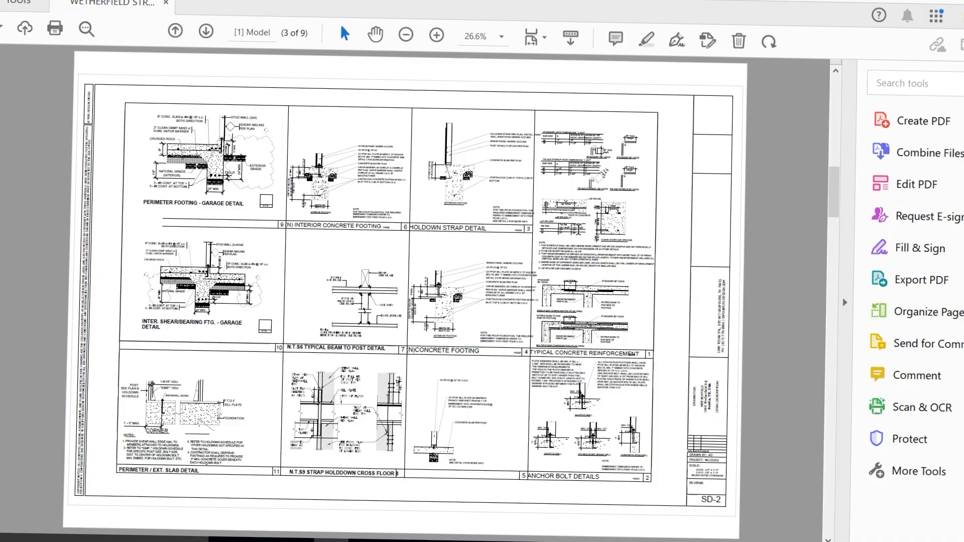
# - Open the commenting tools and expand the drawing tools so each shape is directly available
pyautogui.click(918, 374)
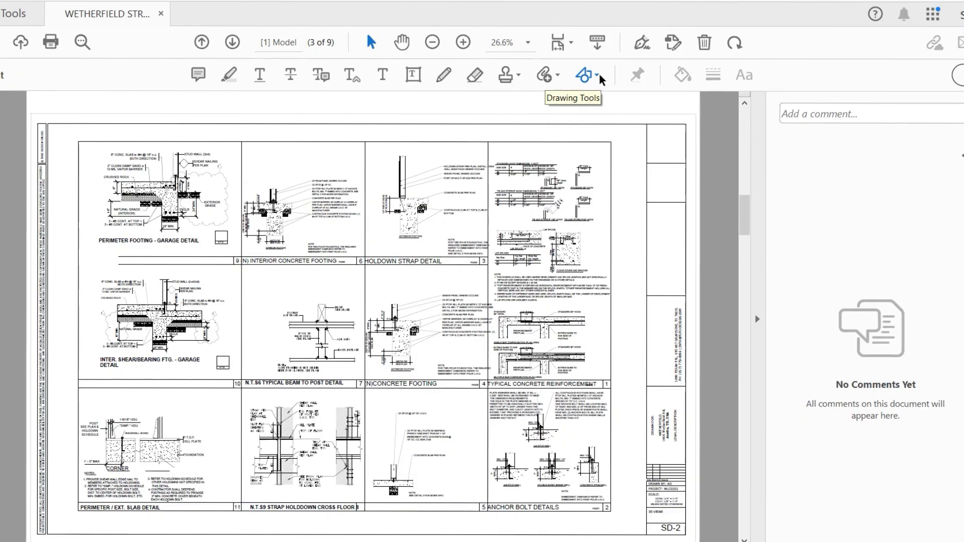
pyautogui.click(586, 73)
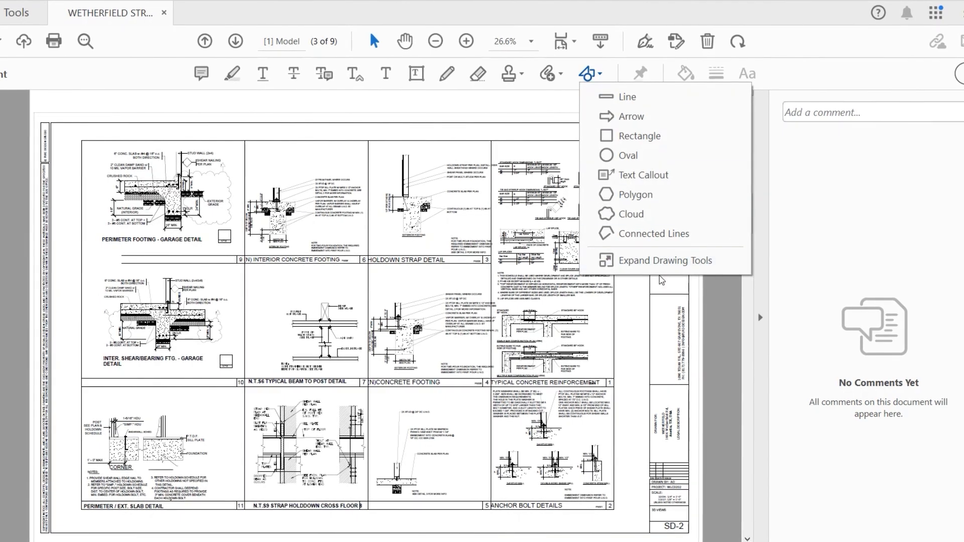
pyautogui.click(659, 261)
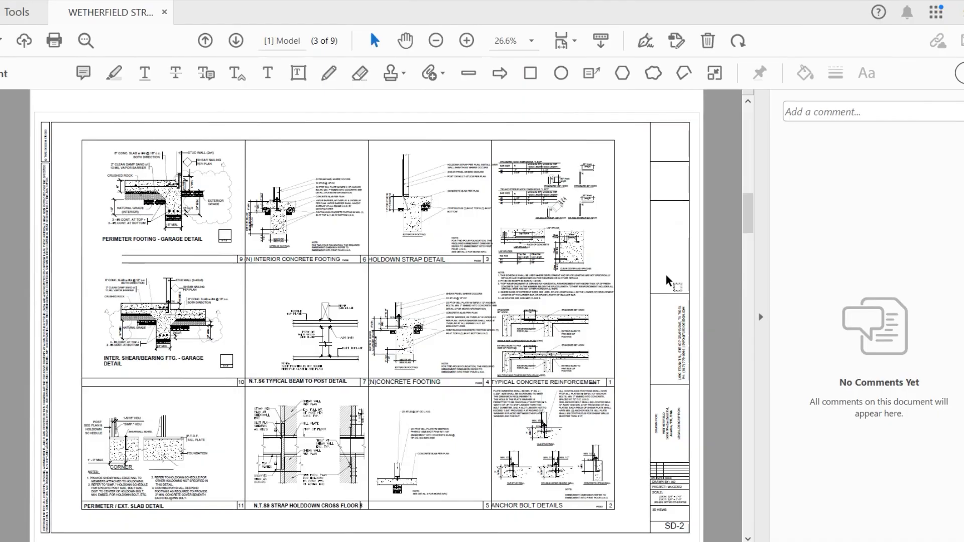
# - Draw a rectangular revision cloud around the HOLDOWN STRAP DETAIL (detail 3) on sheet SD-2
pyautogui.click(654, 73)
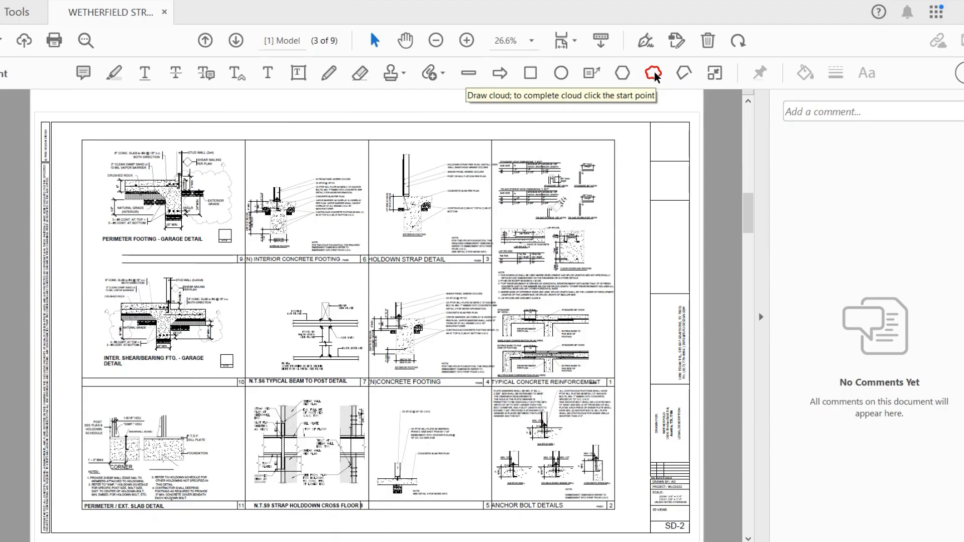
pyautogui.click(655, 72)
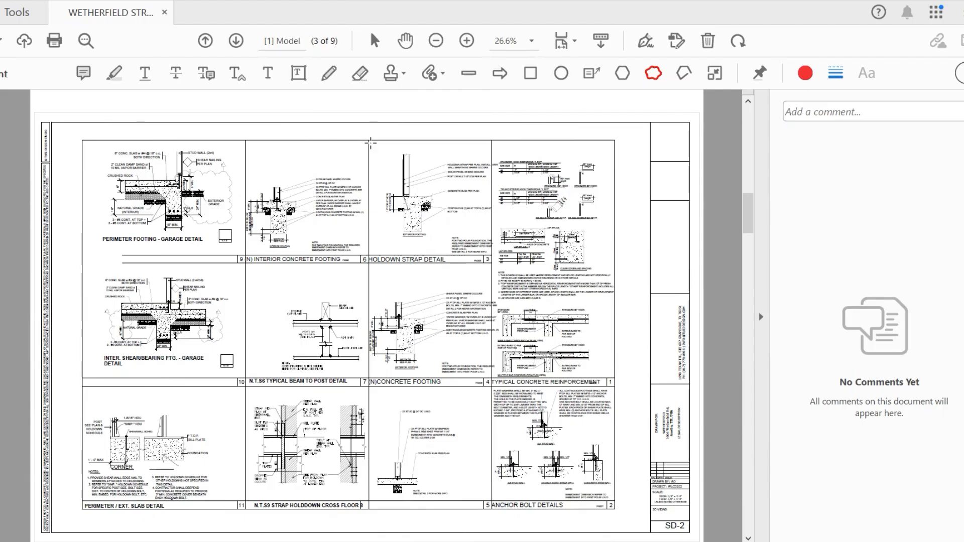
pyautogui.press('Escape')
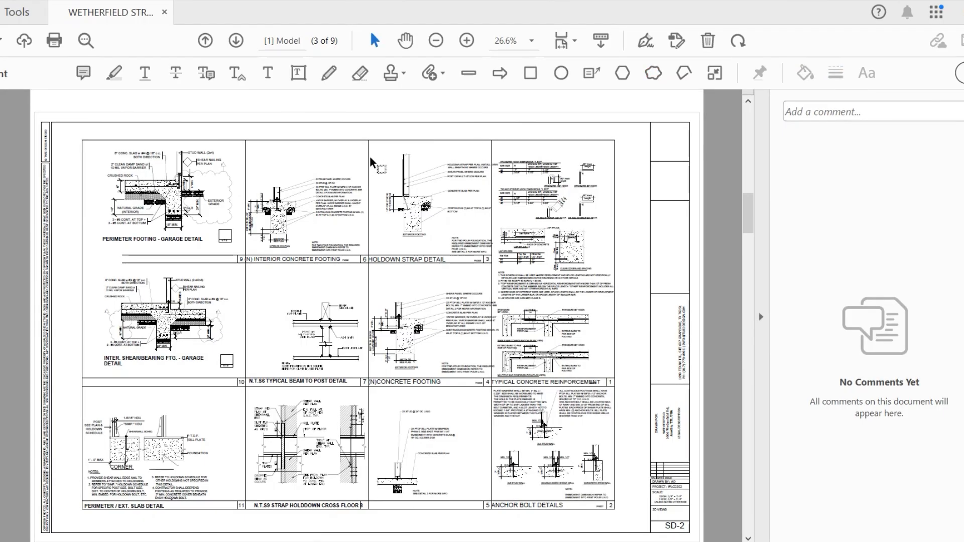
pyautogui.click(653, 74)
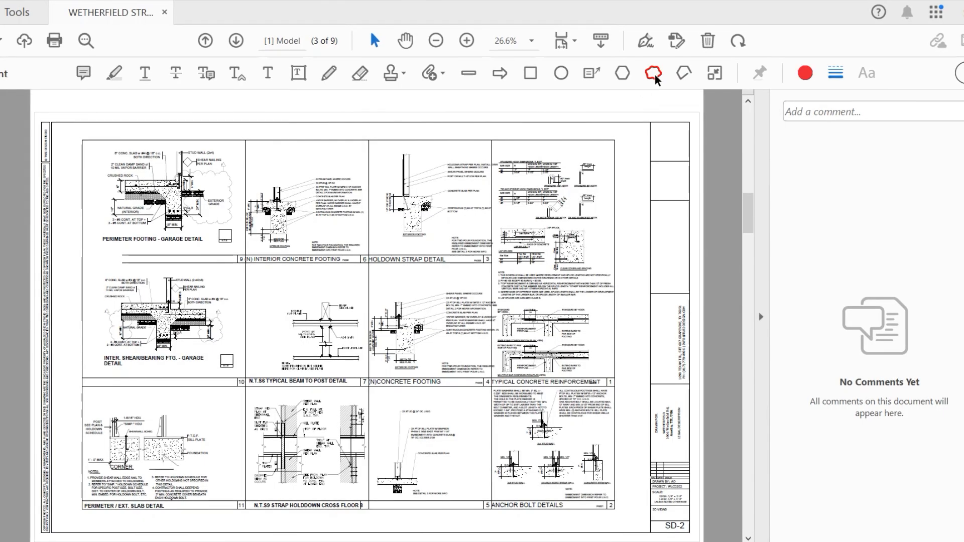
pyautogui.click(373, 142)
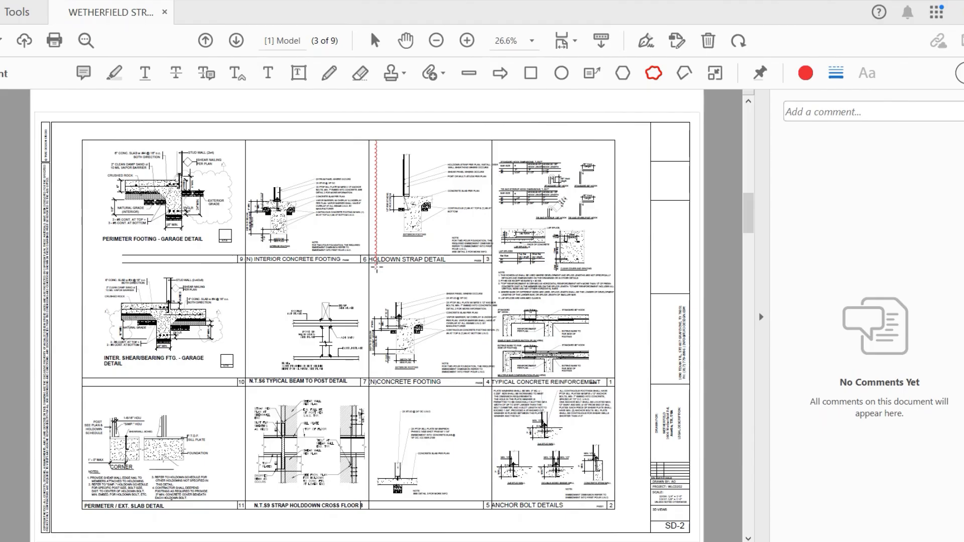
pyautogui.click(374, 269)
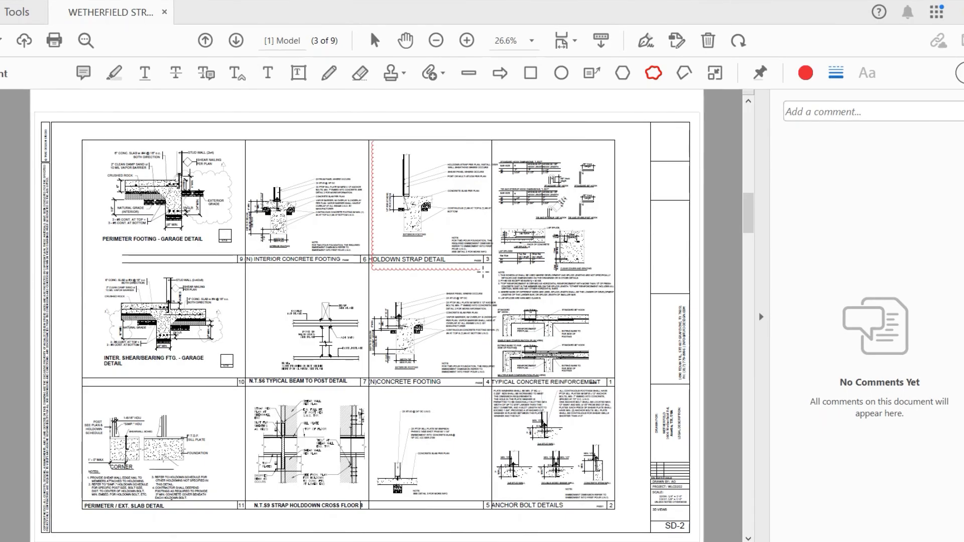
pyautogui.click(491, 271)
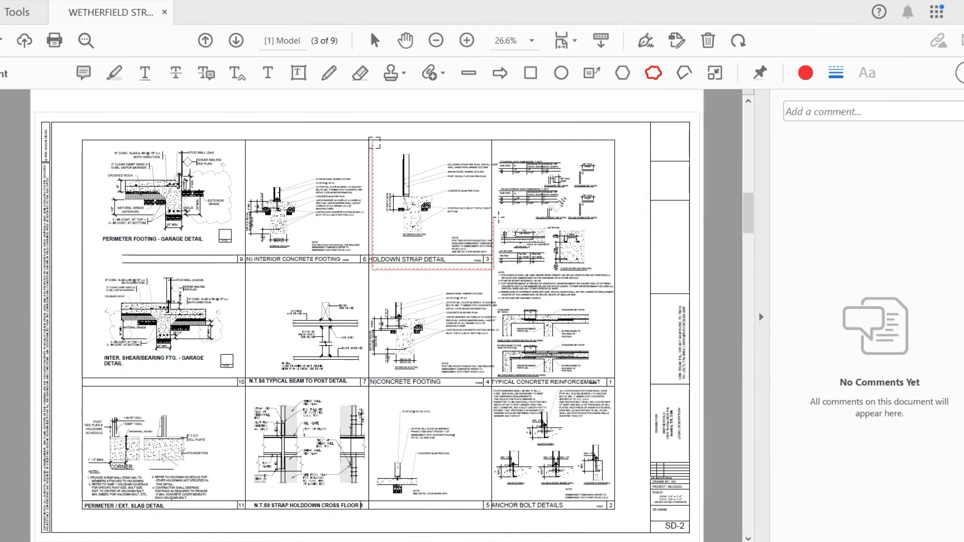
pyautogui.click(490, 142)
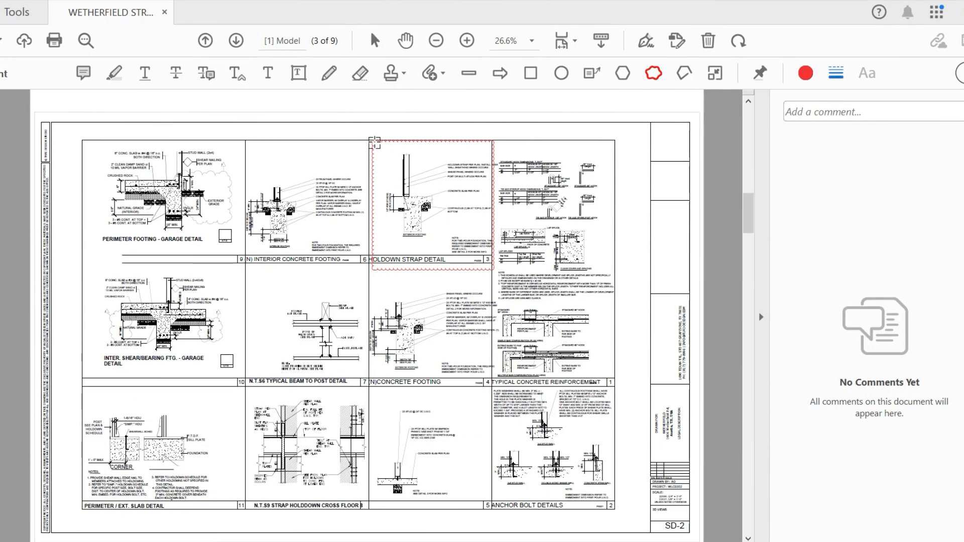
pyautogui.click(374, 141)
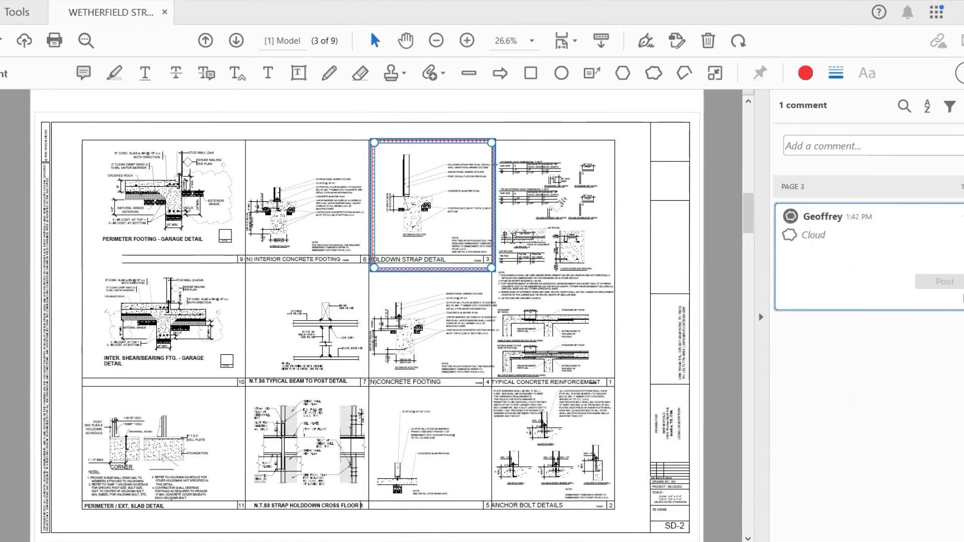
pyautogui.click(531, 153)
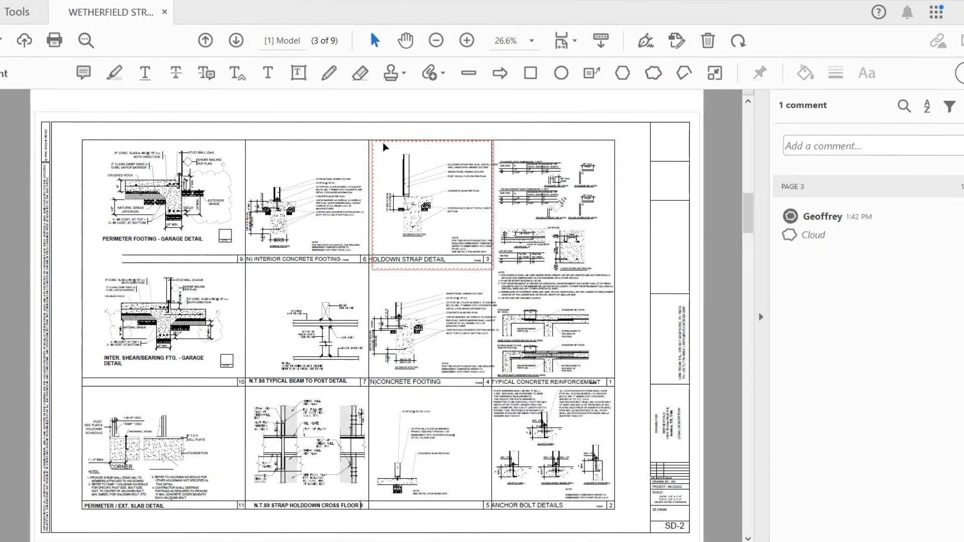
# - Give the cloud around the holdown strap detail a yellow fill and 29% opacity
pyautogui.click(378, 166)
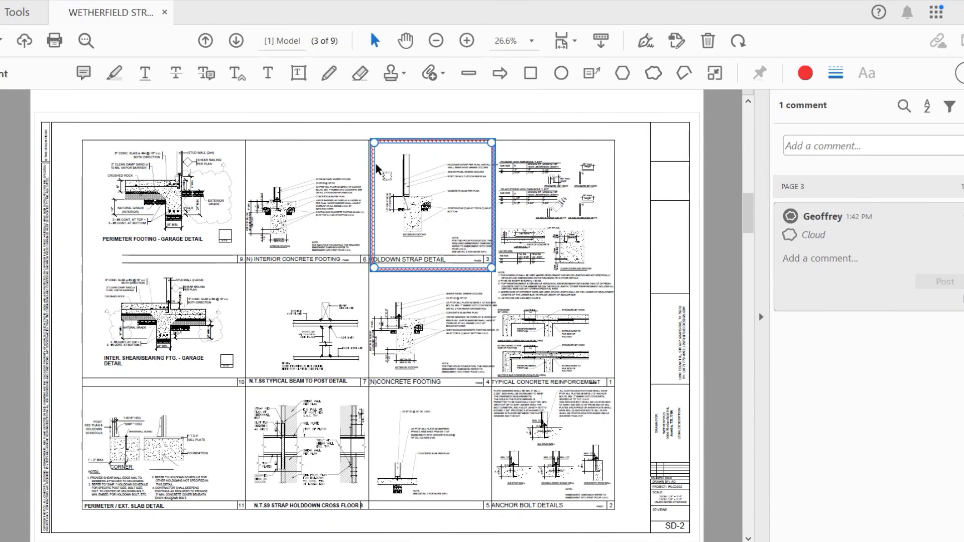
pyautogui.rightClick(459, 145)
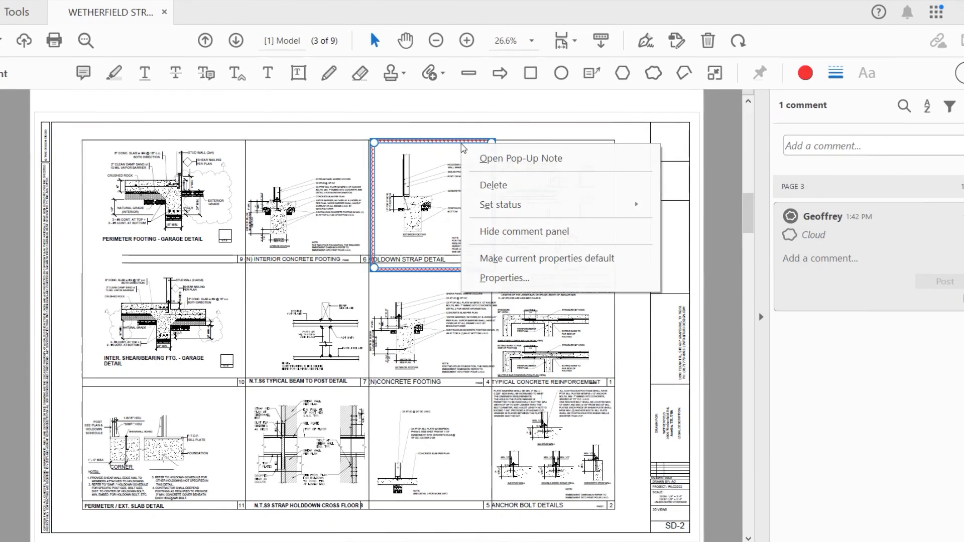
pyautogui.click(501, 277)
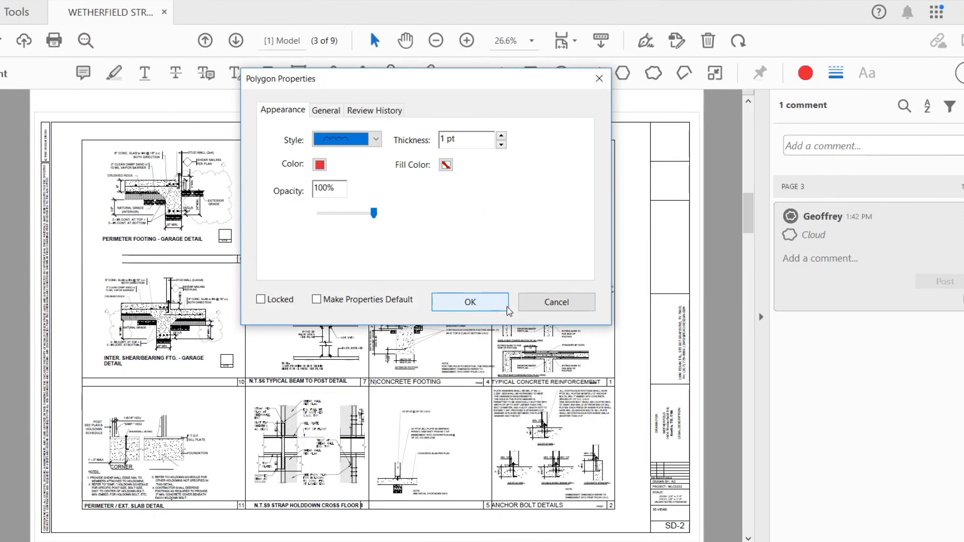
pyautogui.click(446, 165)
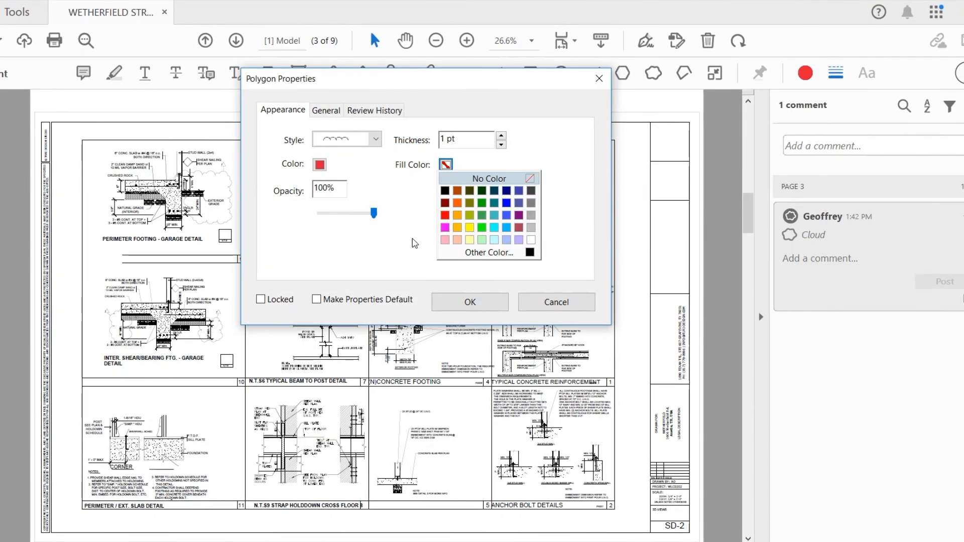
pyautogui.click(469, 227)
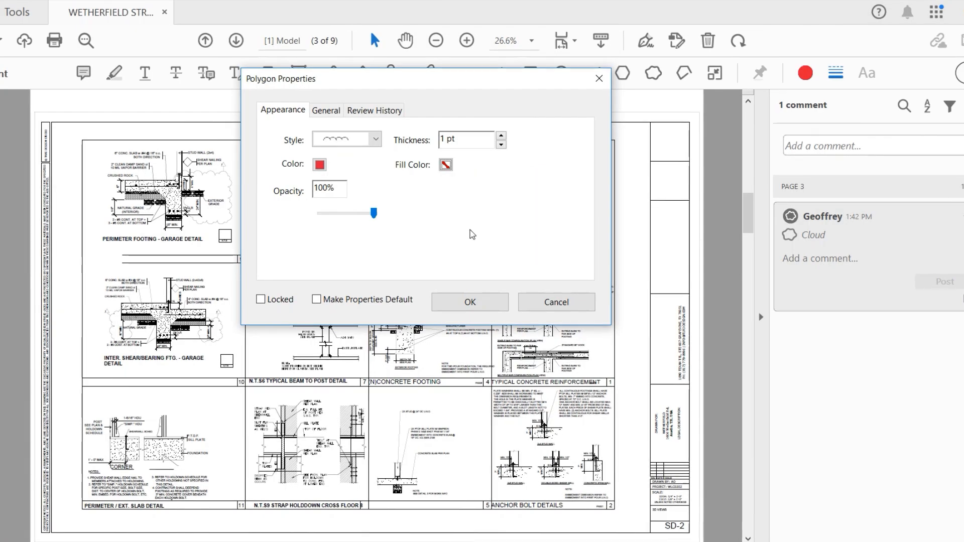
pyautogui.moveTo(377, 216); pyautogui.dragTo(336, 214)
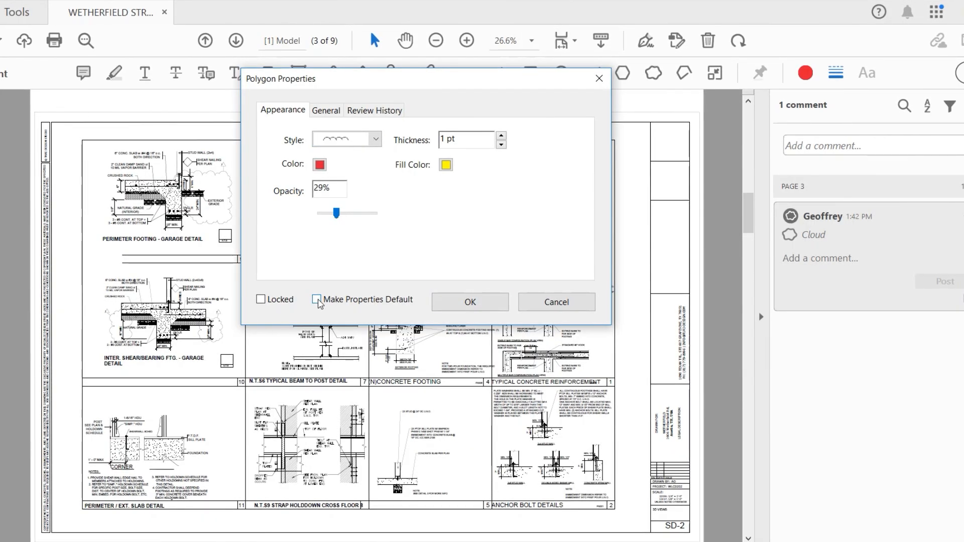
pyautogui.click(441, 303)
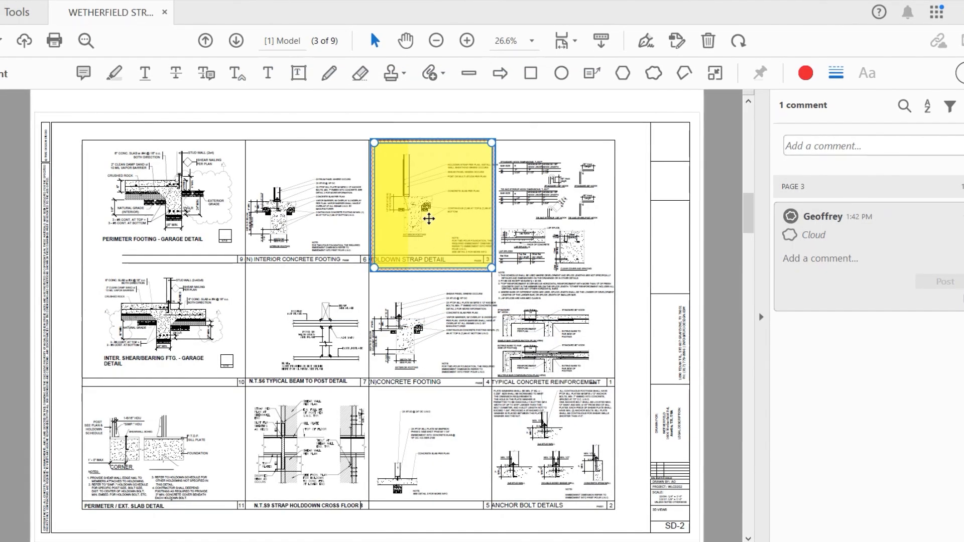
# - Set the fill color of the cloud around the holdown strap detail to No Color
pyautogui.rightClick(448, 191)
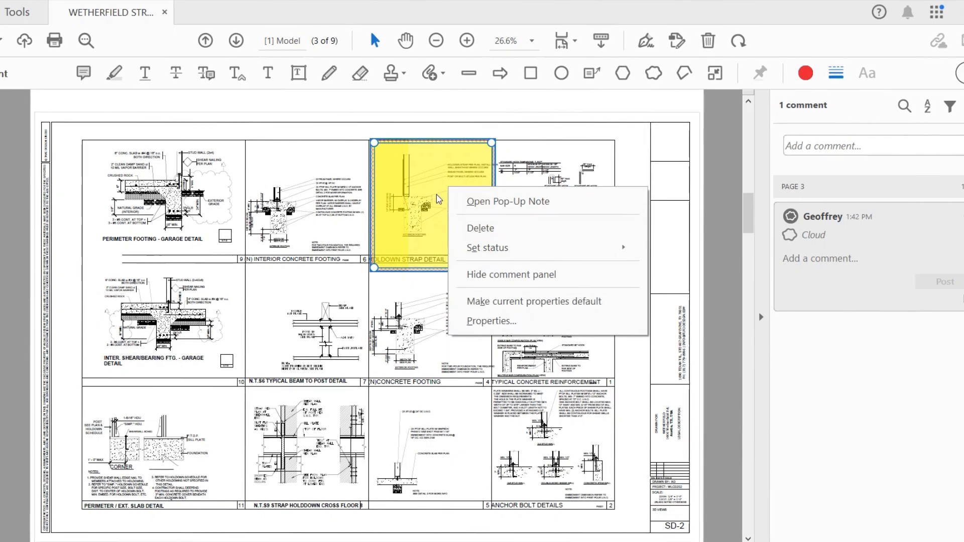
pyautogui.click(482, 318)
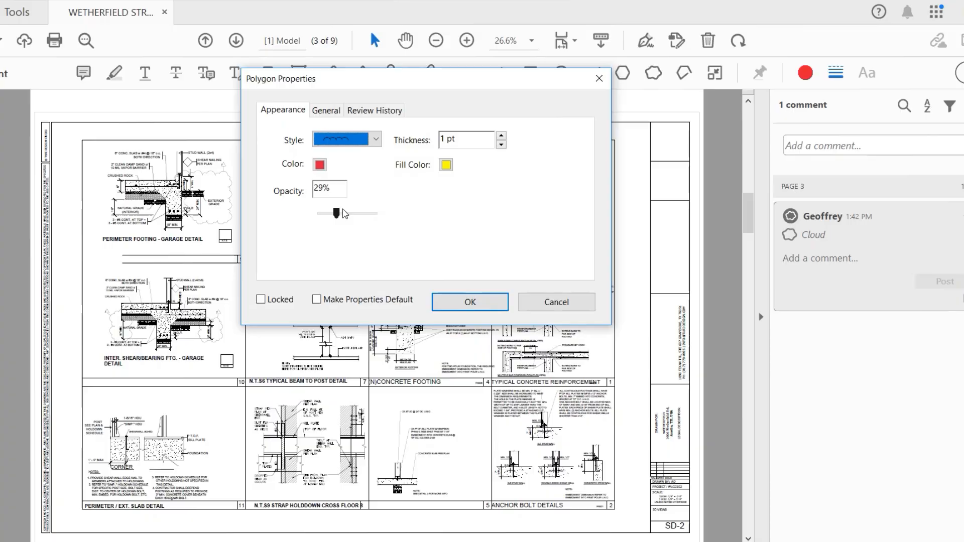
pyautogui.click(446, 164)
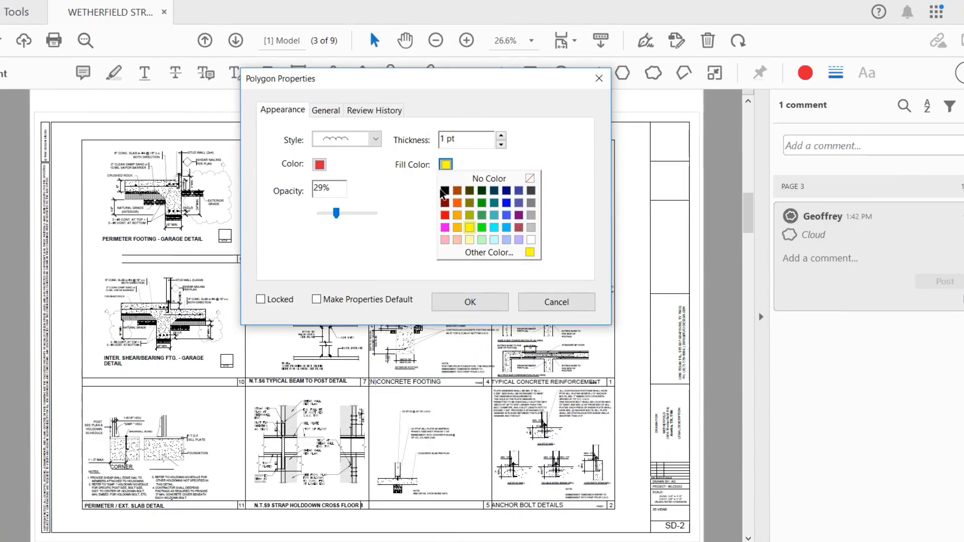
pyautogui.click(529, 179)
pyautogui.click(464, 303)
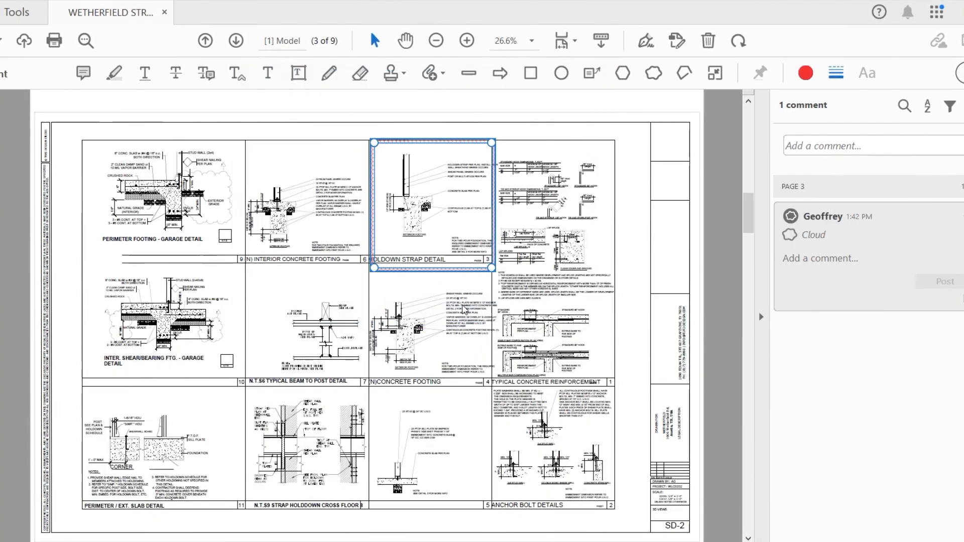
# - Restore the opacity of the cloud around the holdown strap detail to 100%
pyautogui.rightClick(441, 154)
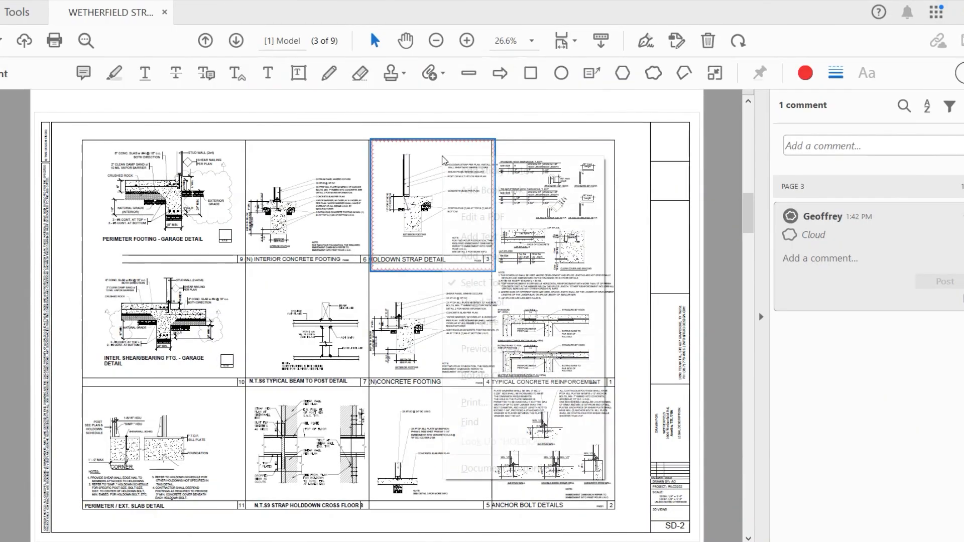
pyautogui.click(373, 150)
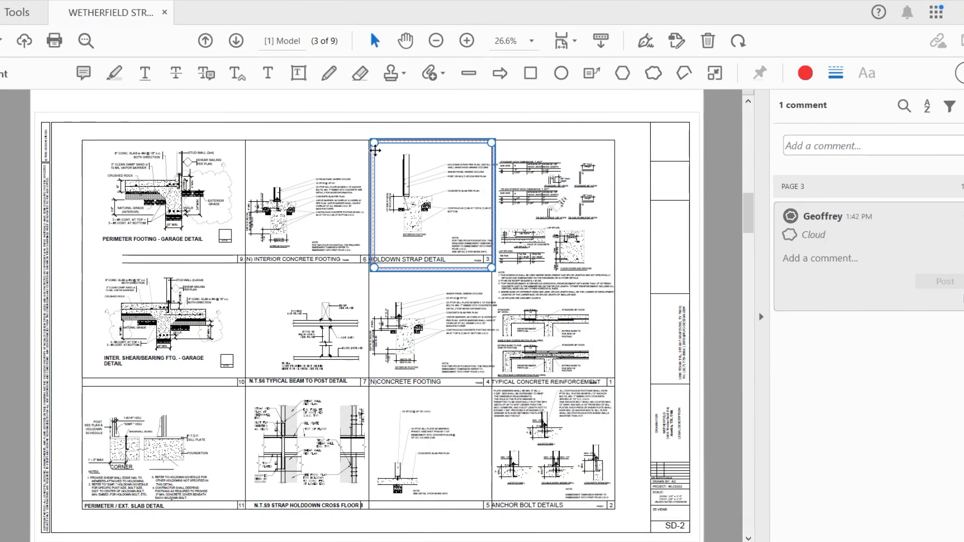
pyautogui.click(567, 143)
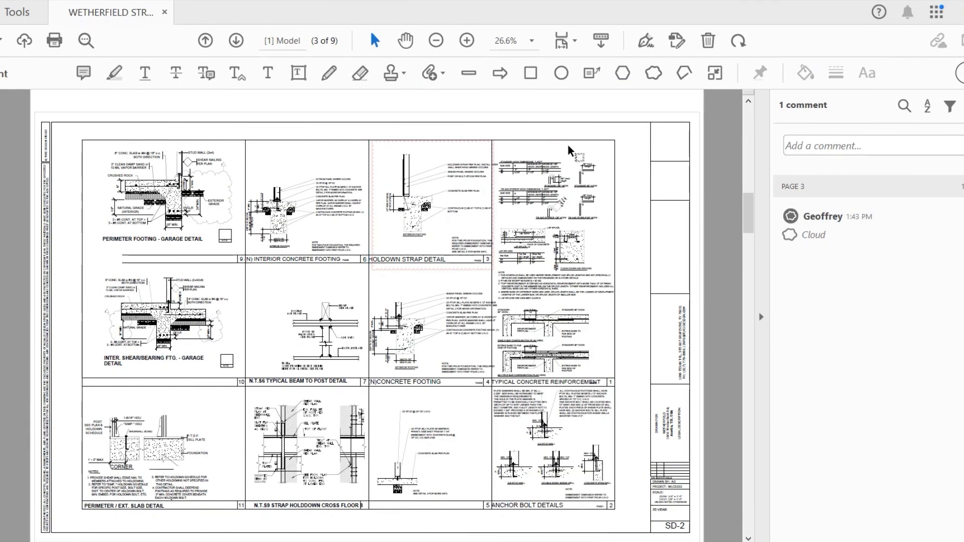
pyautogui.click(491, 160)
pyautogui.rightClick(492, 160)
pyautogui.click(536, 292)
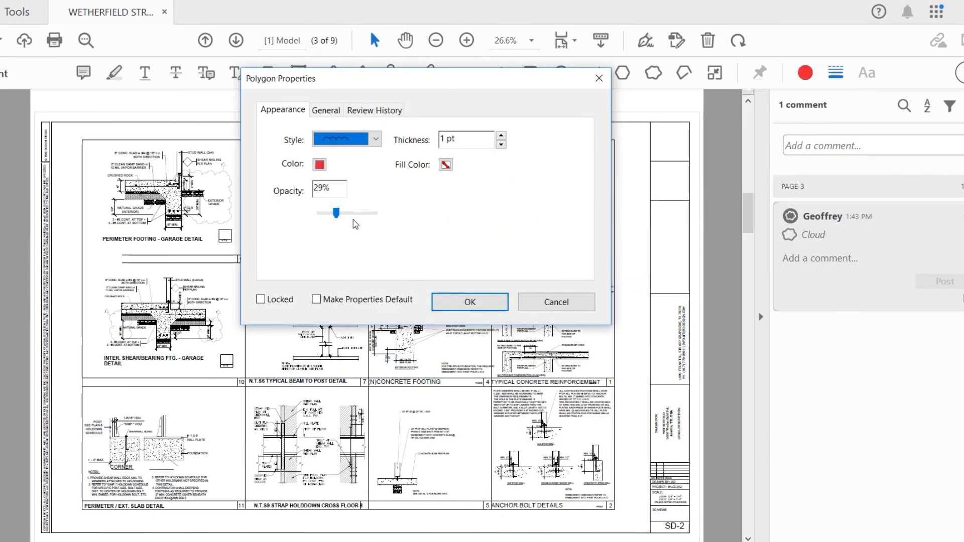
pyautogui.moveTo(345, 217); pyautogui.dragTo(397, 219)
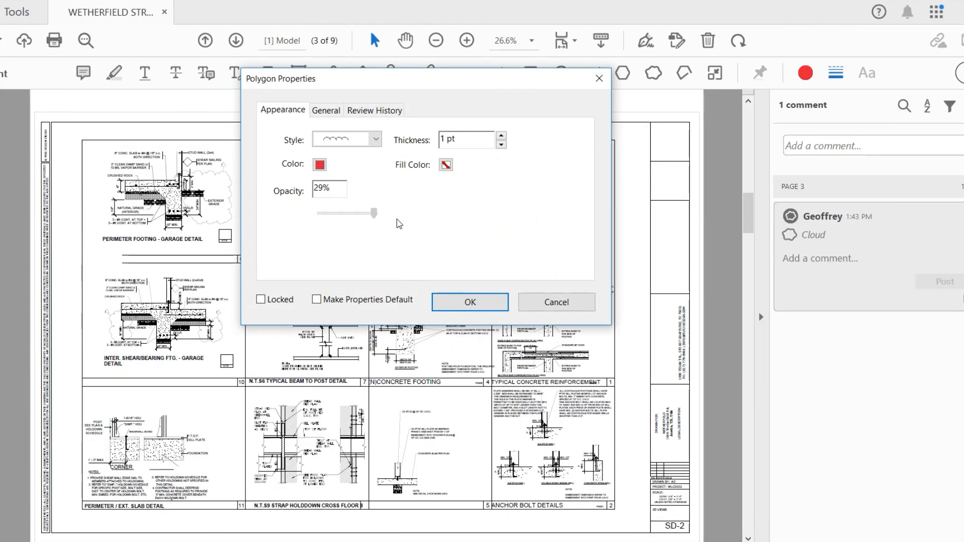
pyautogui.click(470, 302)
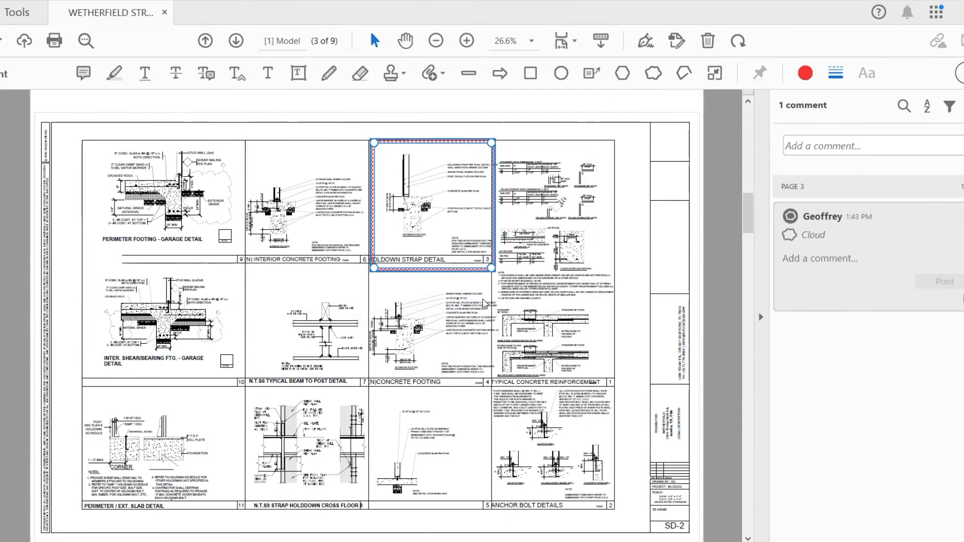
# - Post the pop-up note "We do not have this type of strap. can we use HDU Holdowns?" on the holdown strap detail's cloud and close it
pyautogui.rightClick(469, 146)
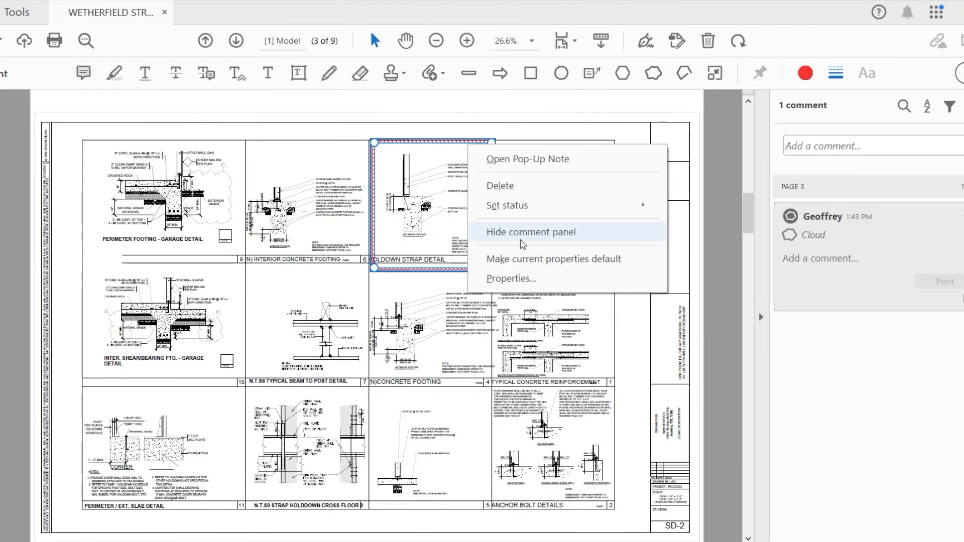
pyautogui.click(528, 164)
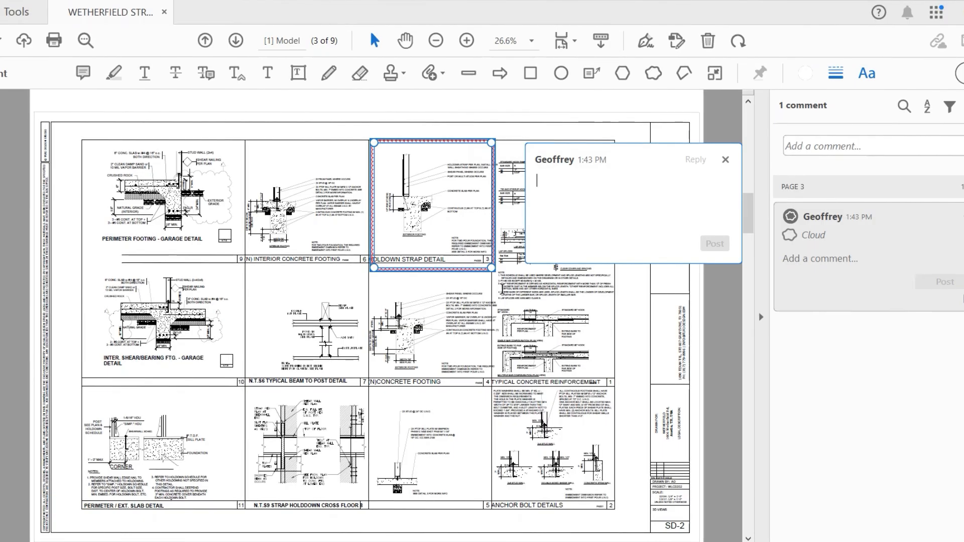
pyautogui.write('We do no')
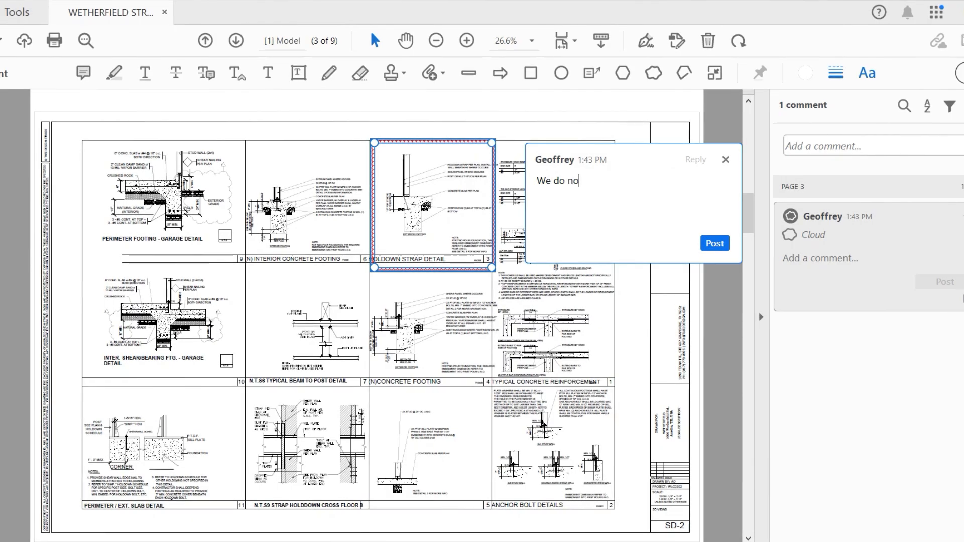
pyautogui.write('t have this ')
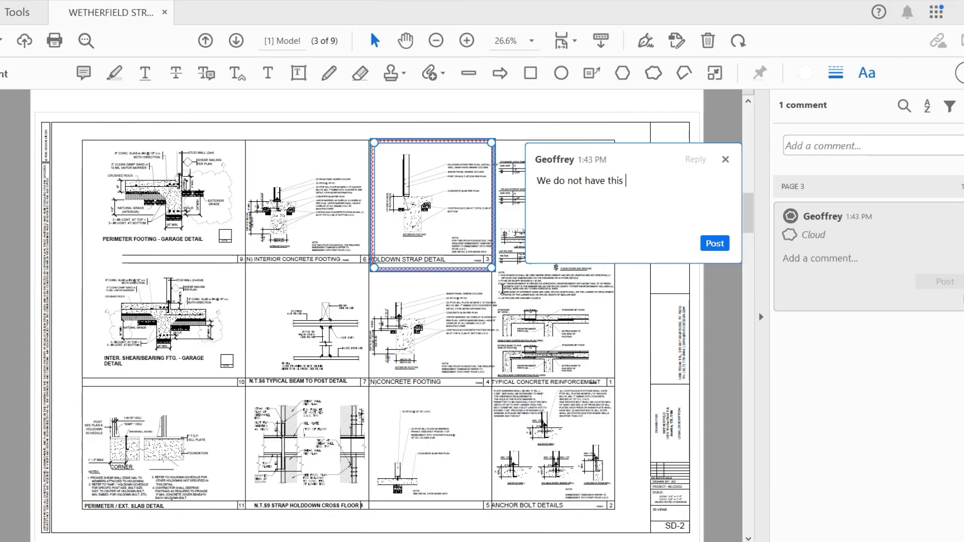
pyautogui.write('type o')
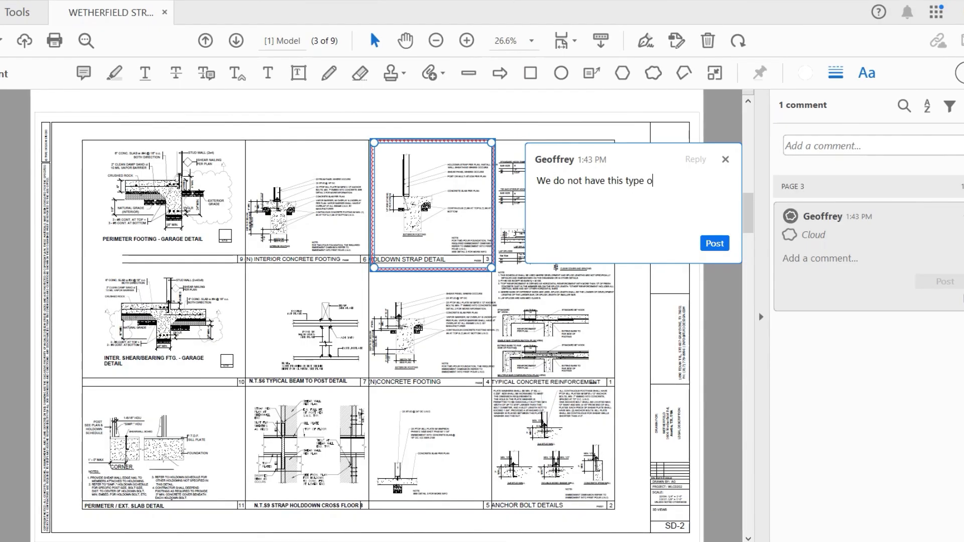
pyautogui.write('f tr')
pyautogui.press('BackSpace')
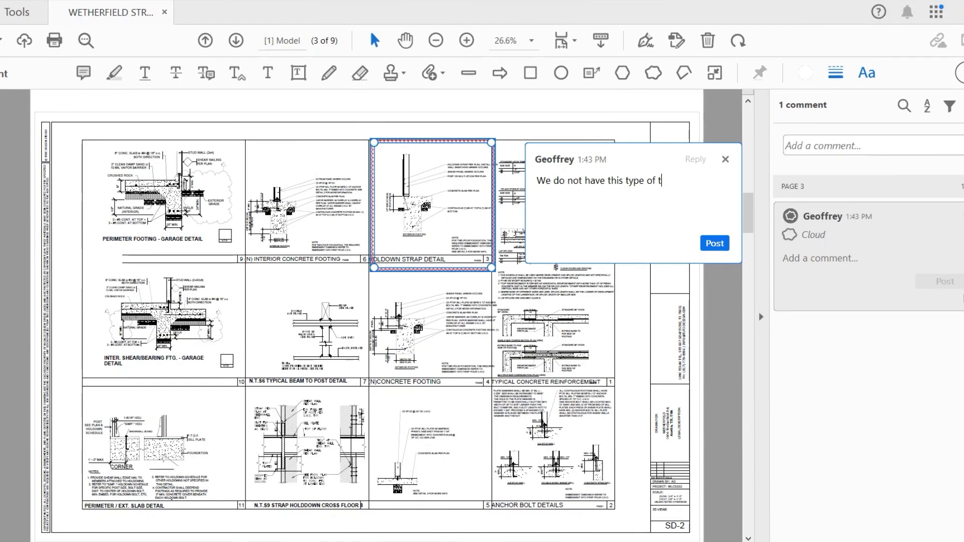
pyautogui.write('str')
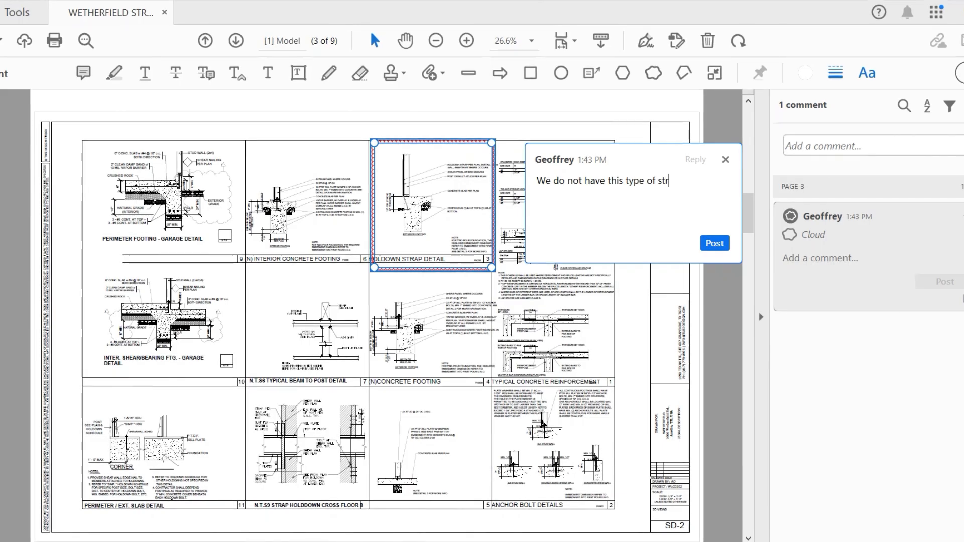
pyautogui.write('ap. ')
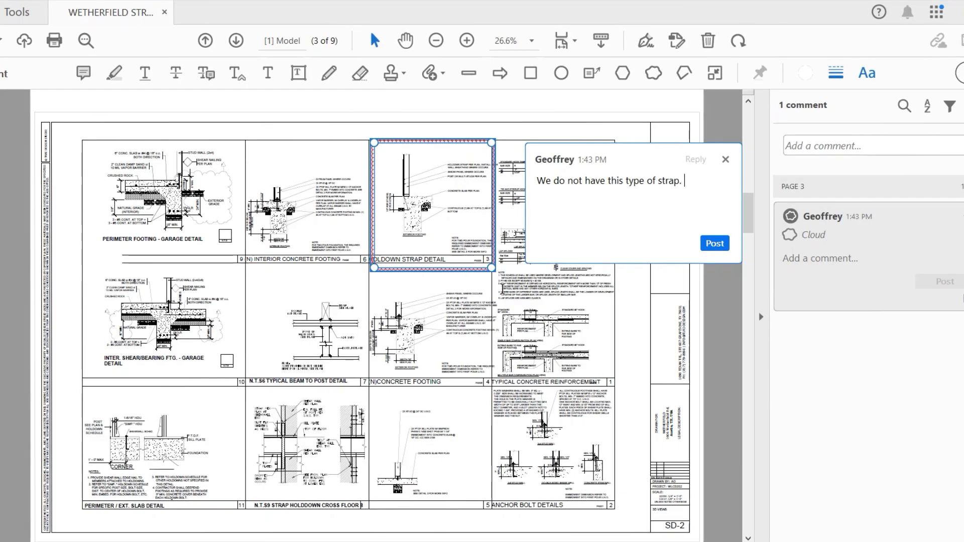
pyautogui.write('can')
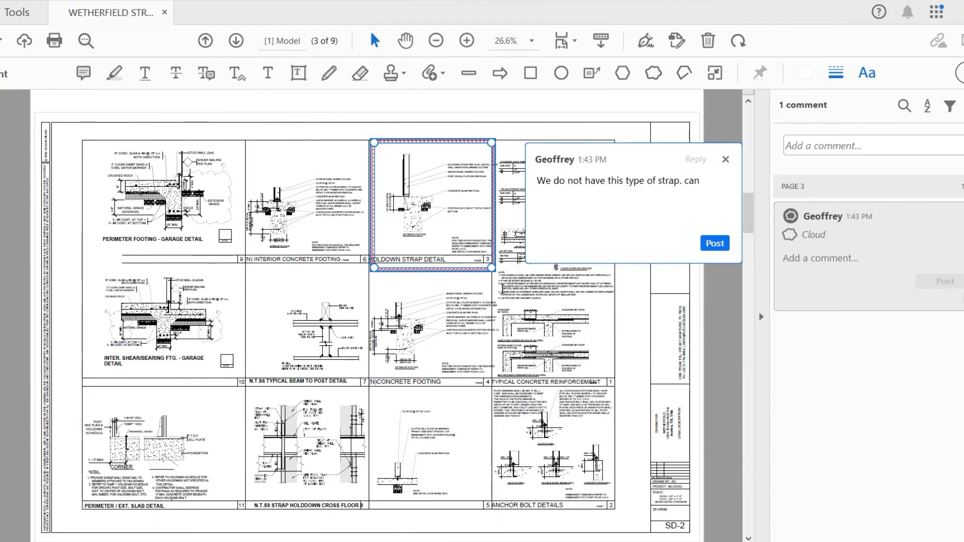
pyautogui.write(' we use H')
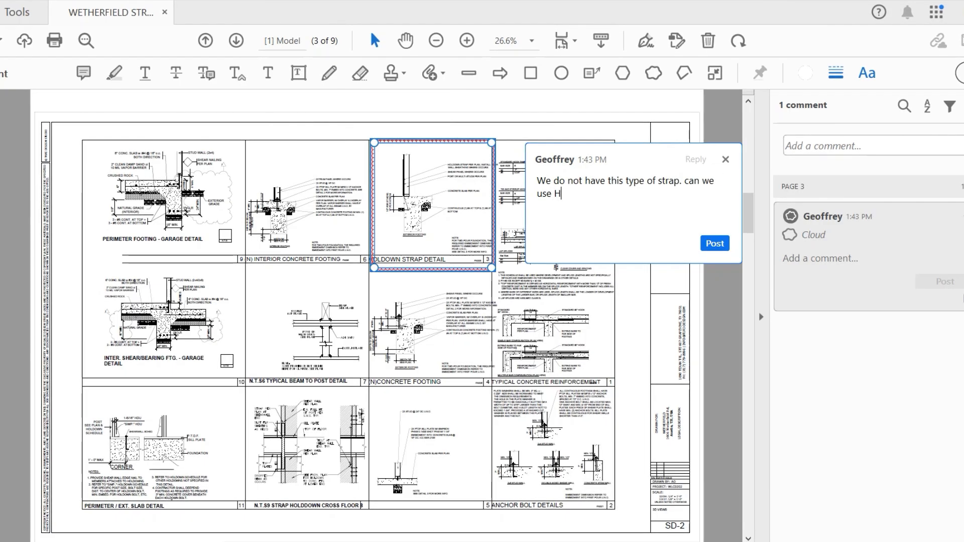
pyautogui.write('DU')
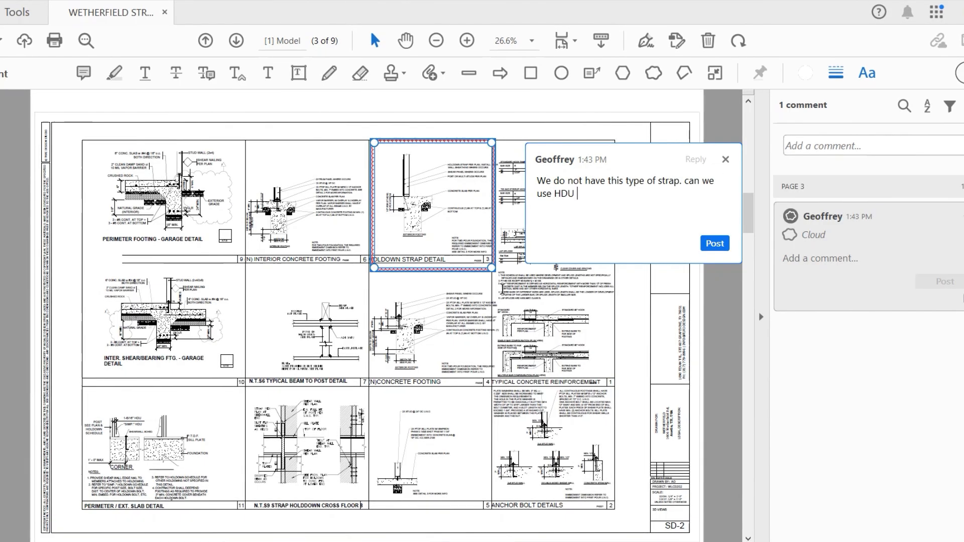
pyautogui.write(' Holdwon')
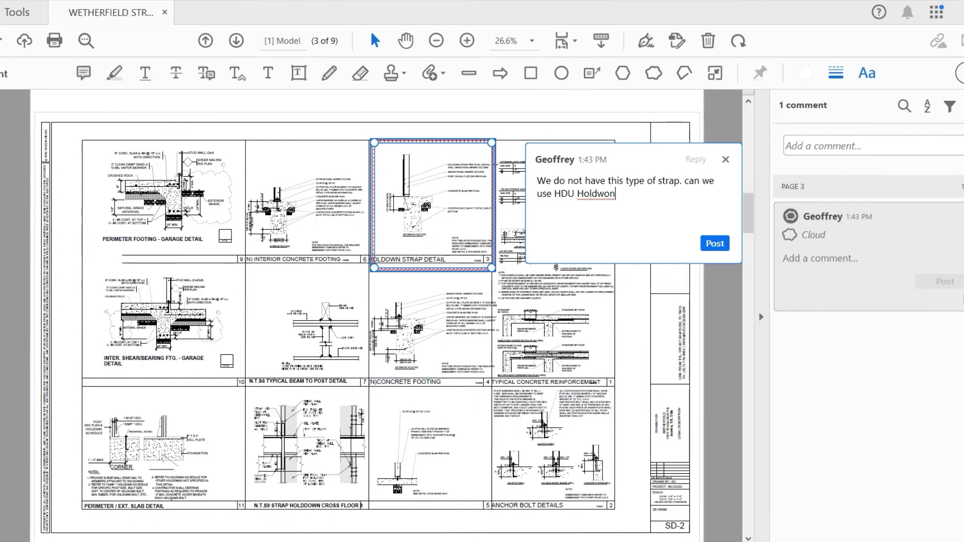
pyautogui.press('BackSpace')
pyautogui.press('BackSpace')
pyautogui.press('BackSpace')
pyautogui.write('owns?')
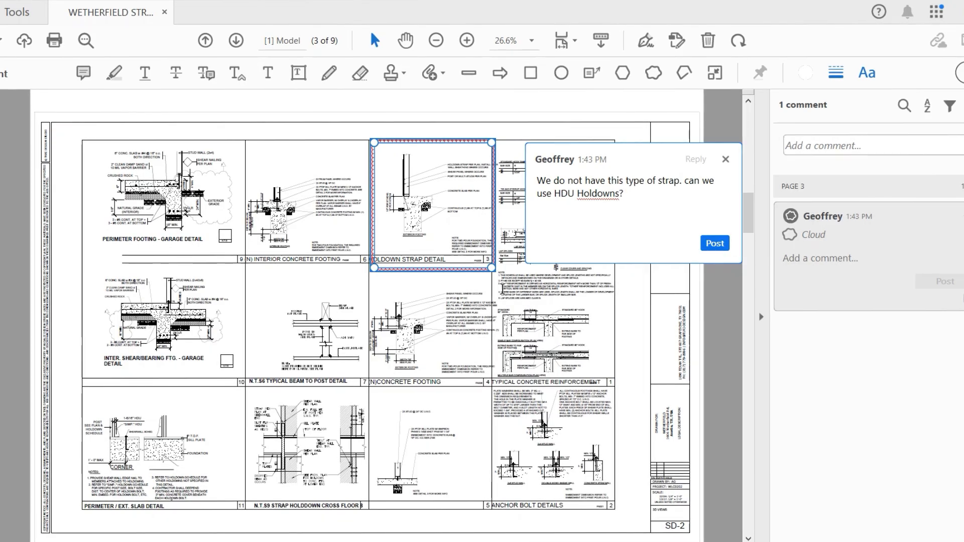
pyautogui.click(714, 244)
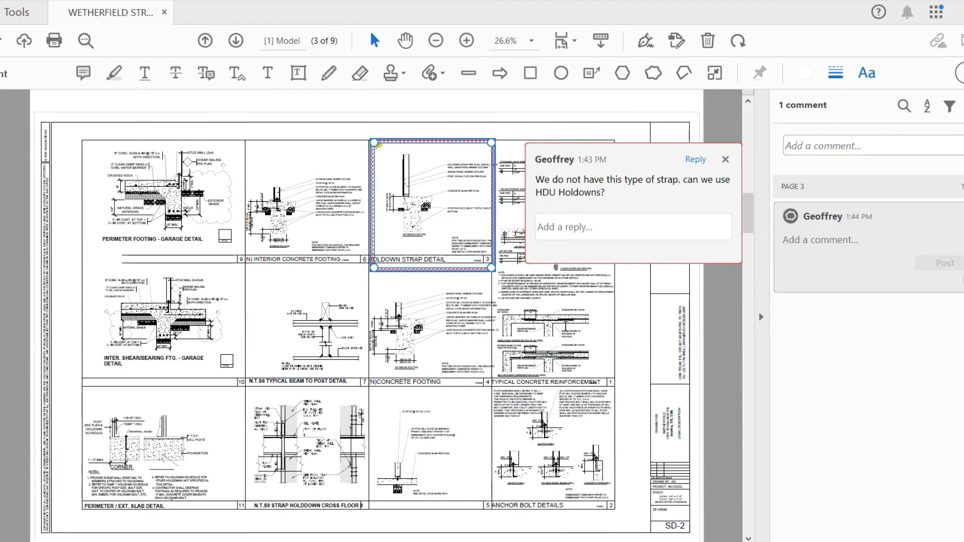
pyautogui.click(725, 160)
pyautogui.moveTo(371, 157)
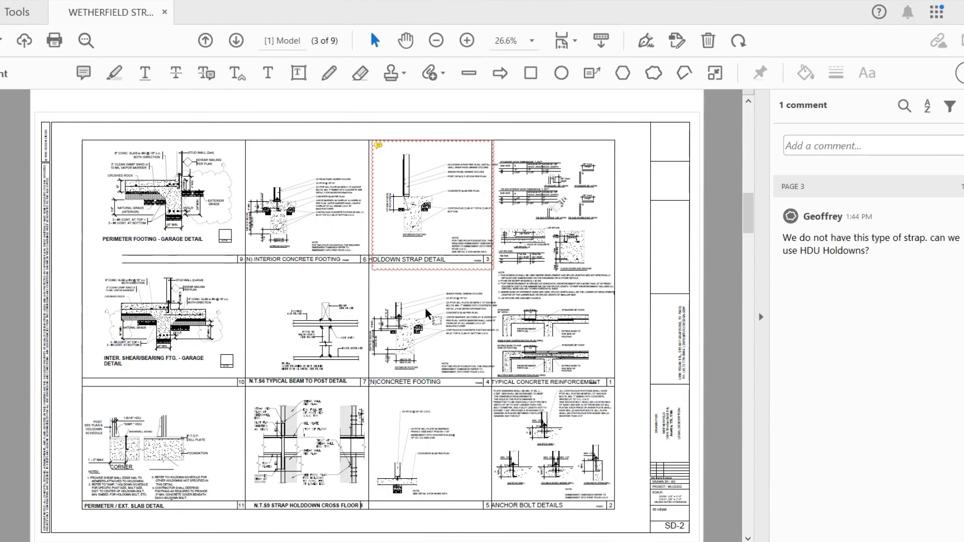
# - Examine the foundation layout plan and its section details on sheet S-1 (page 4) at different magnifications with Dynamic Zoom
pyautogui.scroll(-5, 438, 271)
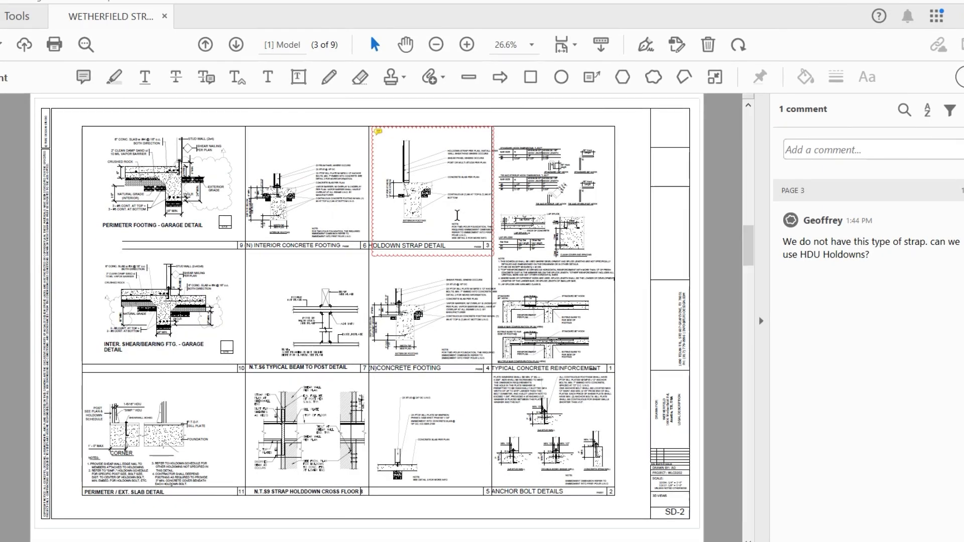
pyautogui.scroll(-1, 443, 228)
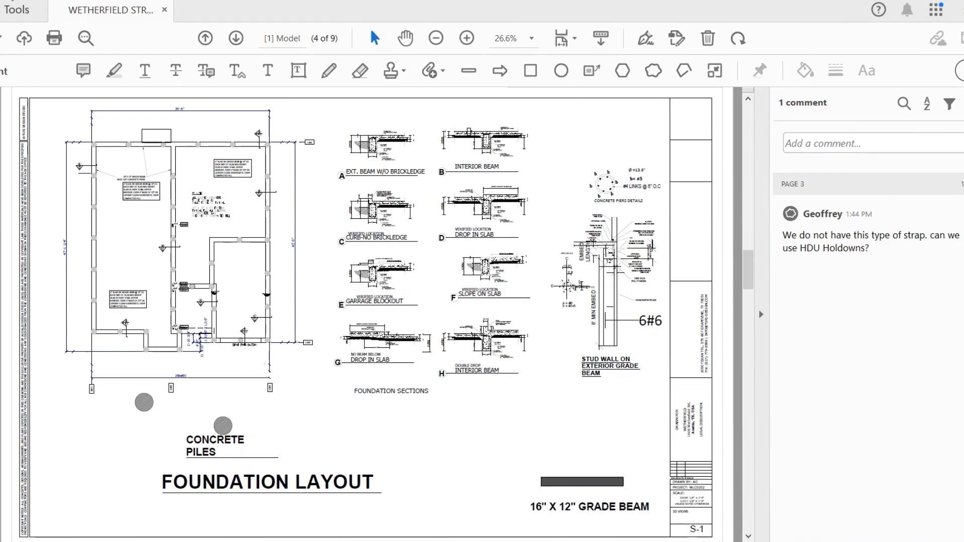
pyautogui.hotkey('alt', 'v')
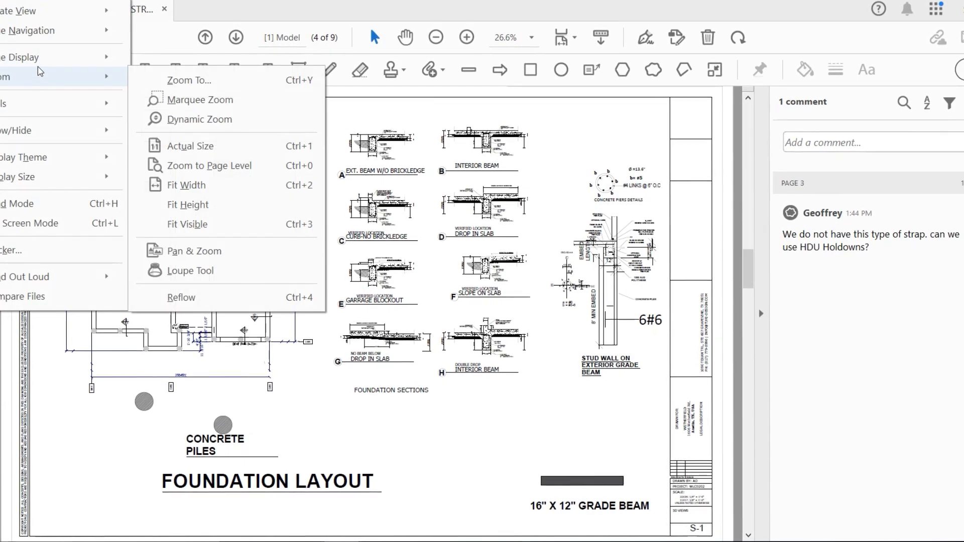
pyautogui.moveTo(49, 77)
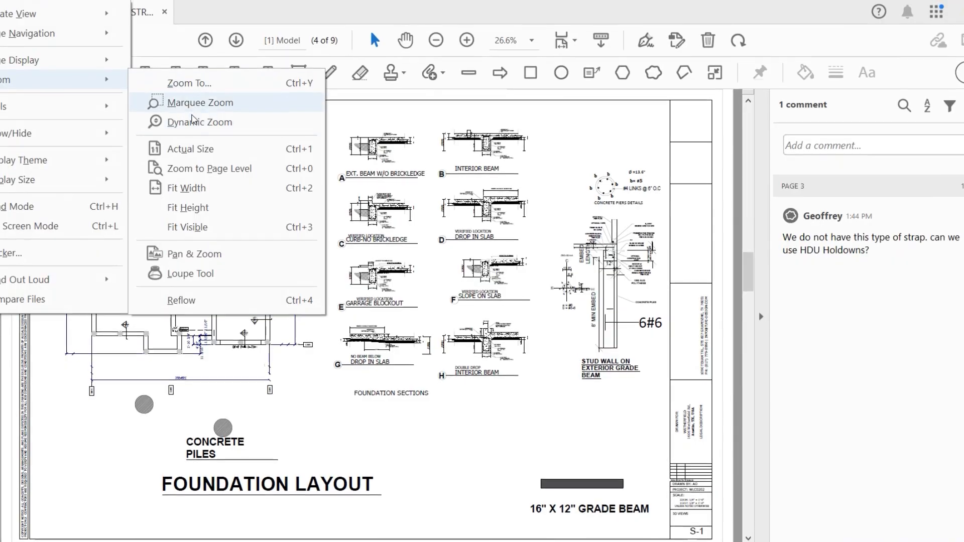
pyautogui.click(200, 120)
pyautogui.moveTo(301, 256); pyautogui.dragTo(459, 216)
pyautogui.scroll(2, 454, 214)
pyautogui.scroll(-6, 405, 221)
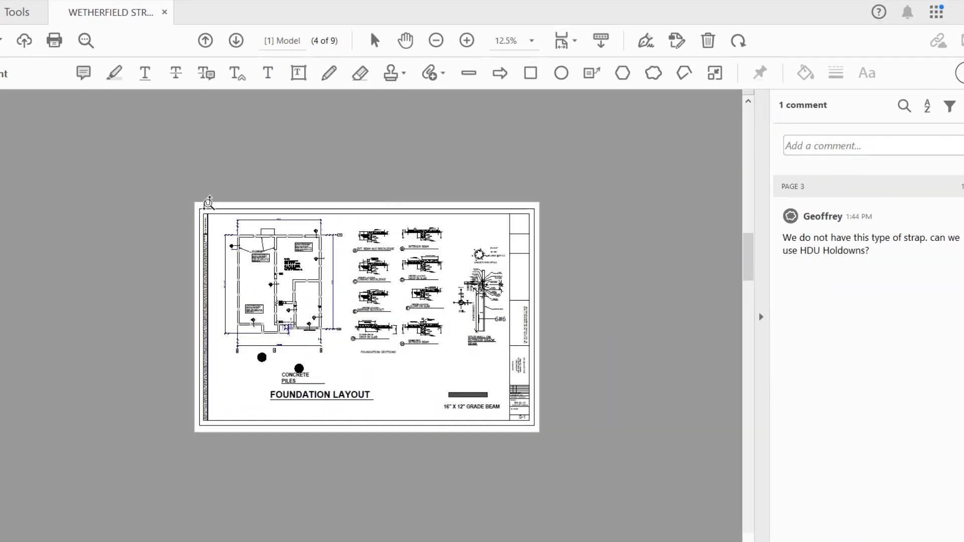
pyautogui.scroll(2, 211, 209)
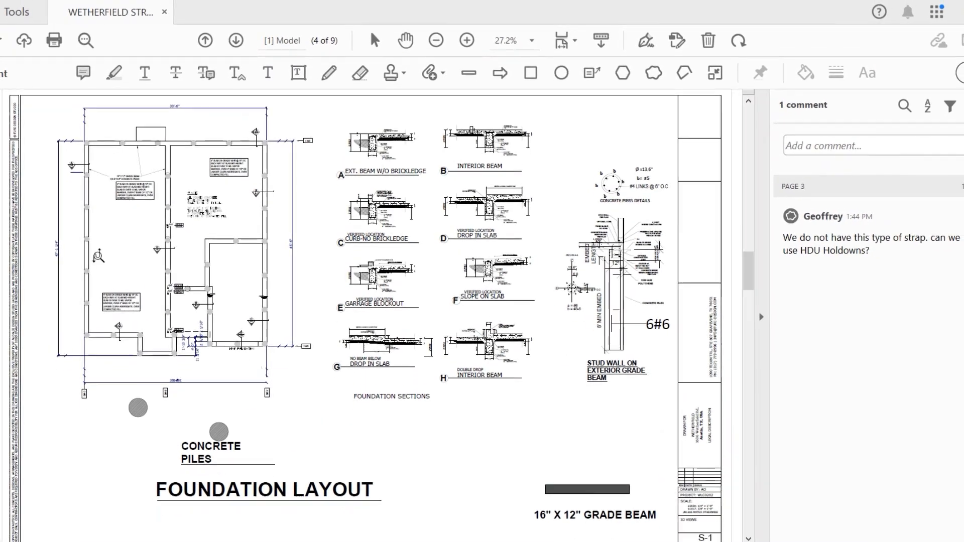
pyautogui.scroll(2, 89, 244)
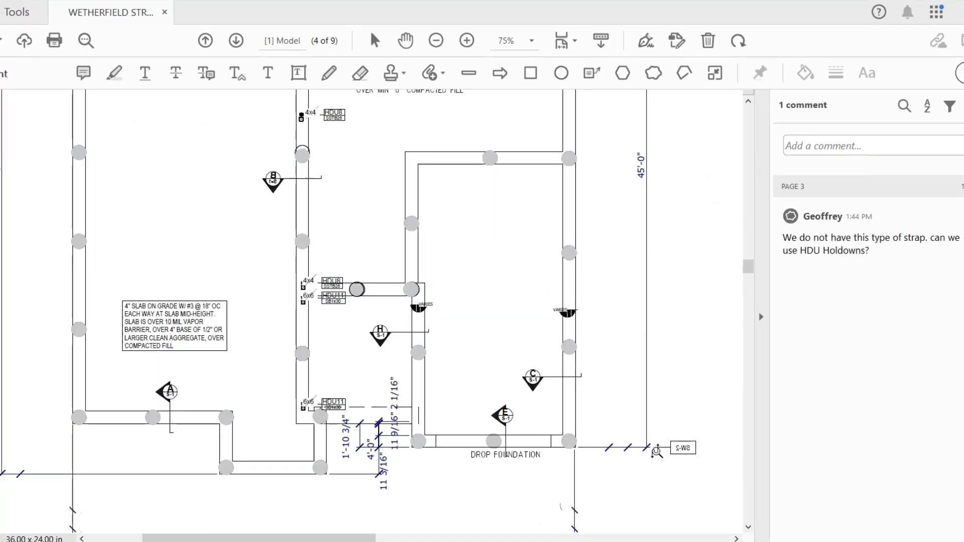
pyautogui.scroll(-3, 184, 397)
pyautogui.scroll(2, 191, 233)
pyautogui.hscroll(10, 119, 226)
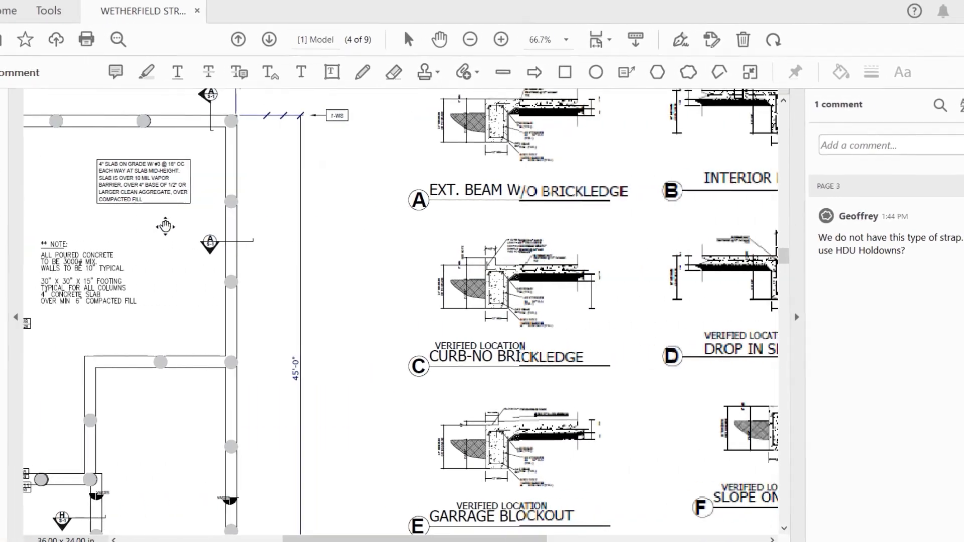
pyautogui.hscroll(-13, 62, 226)
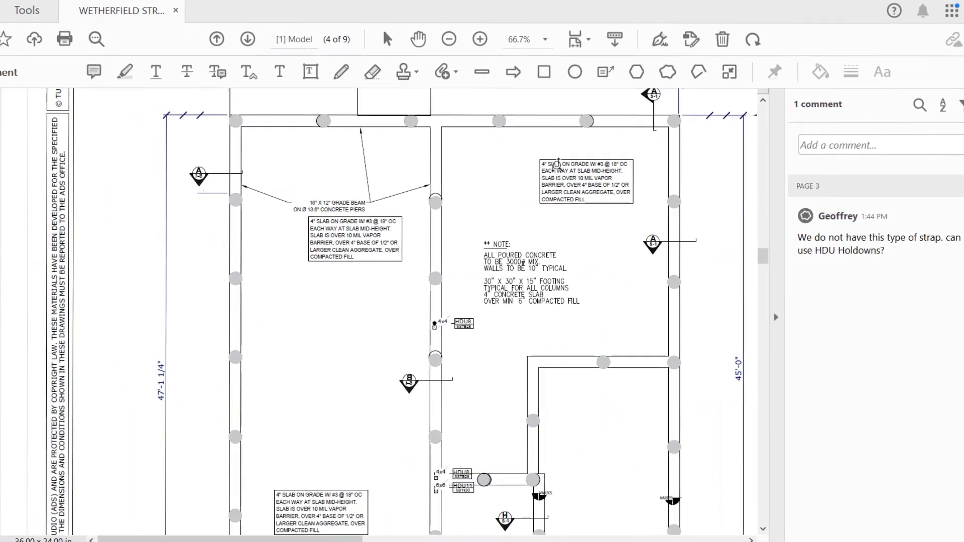
# - Add a text callout pointing at the upper pier on the interior grade beam of the foundation plan, with font size 36
pyautogui.click(642, 71)
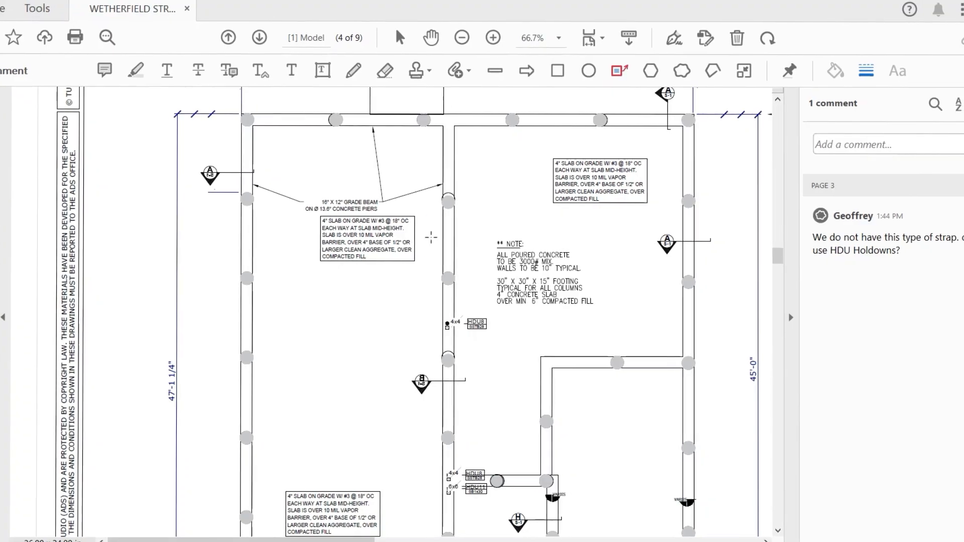
pyautogui.moveTo(438, 203); pyautogui.dragTo(541, 146)
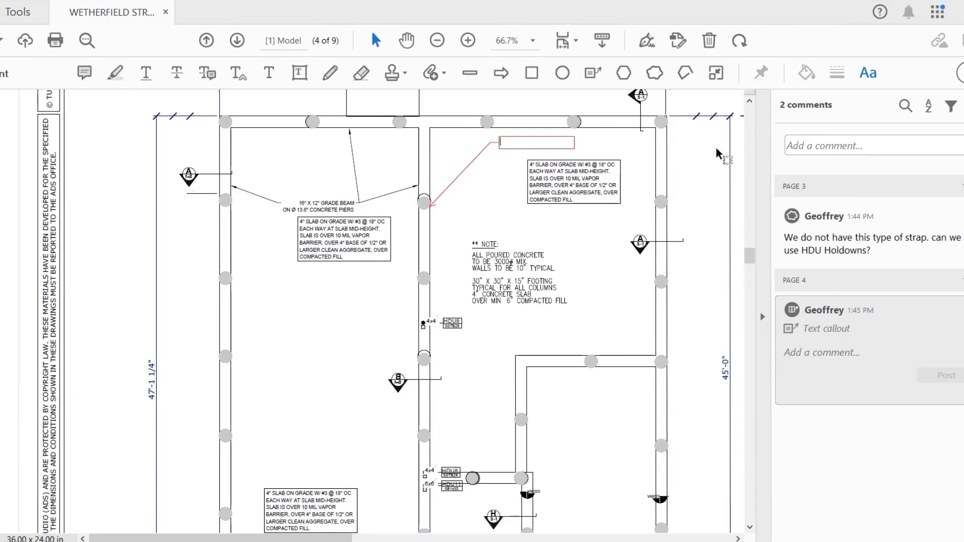
pyautogui.click(869, 70)
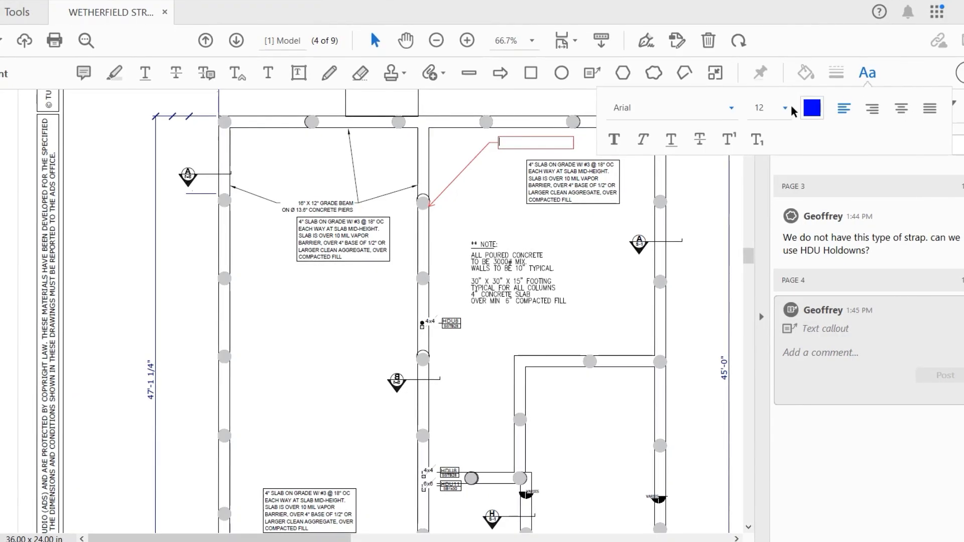
pyautogui.click(784, 107)
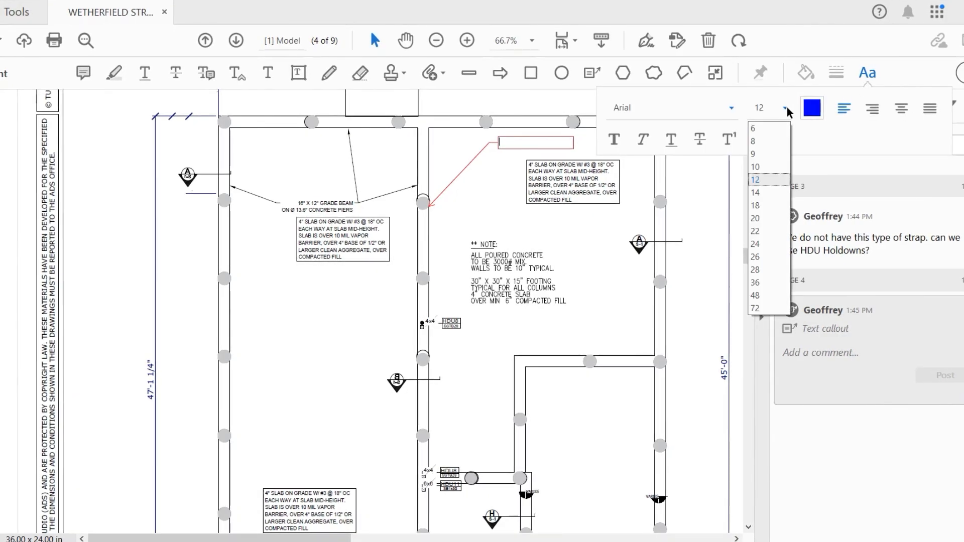
pyautogui.click(756, 285)
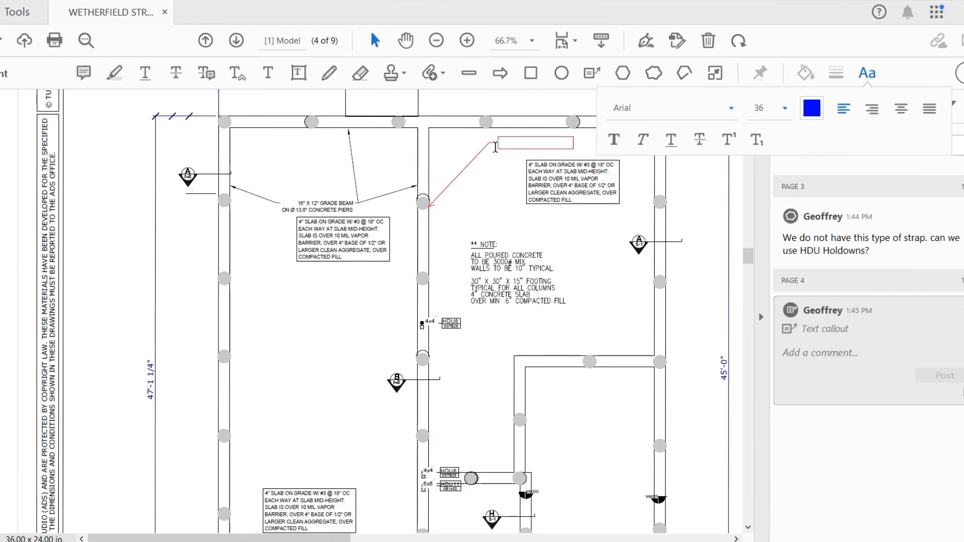
# - Enter "Why this type of foundation. Why not strip foundation instead of ground and beam" as the pier callout's text
pyautogui.write('Why')
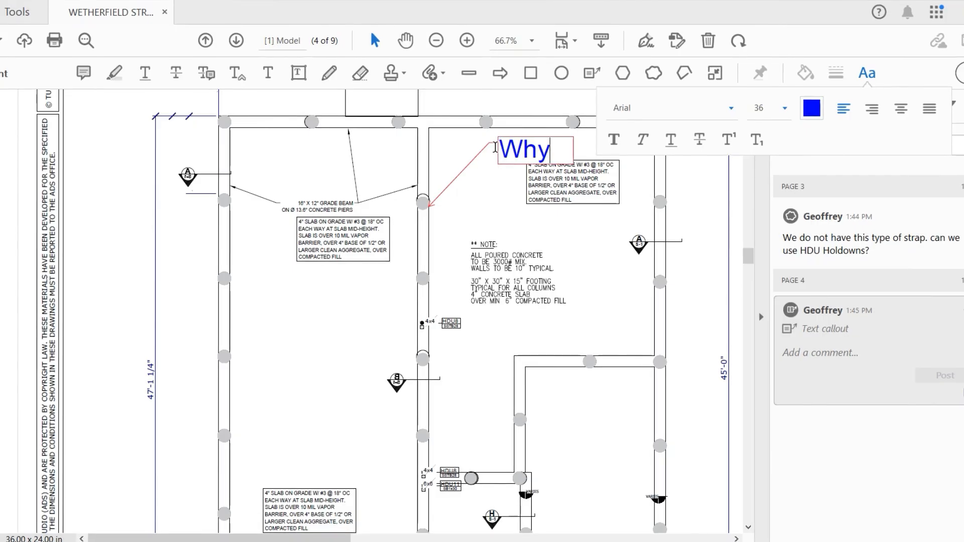
pyautogui.write(' this ty')
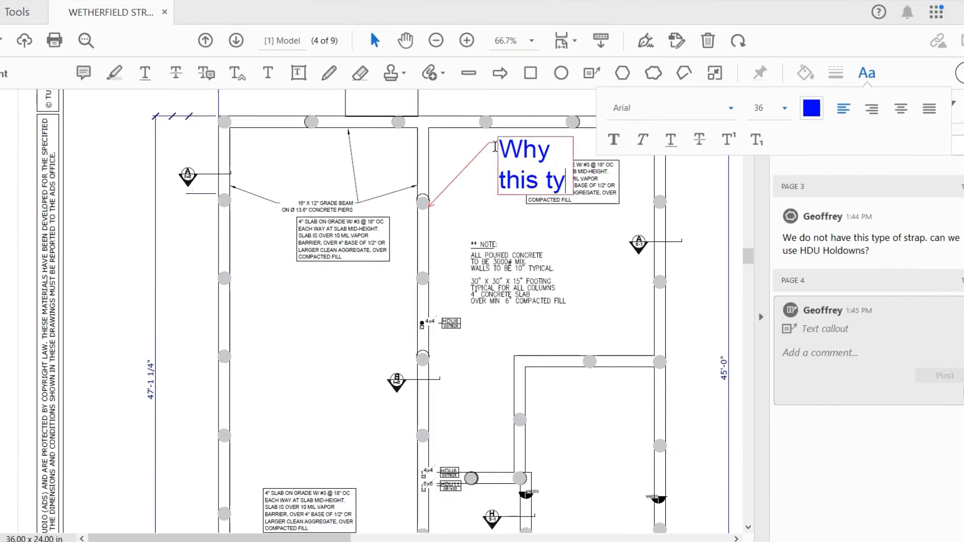
pyautogui.write('pe of ')
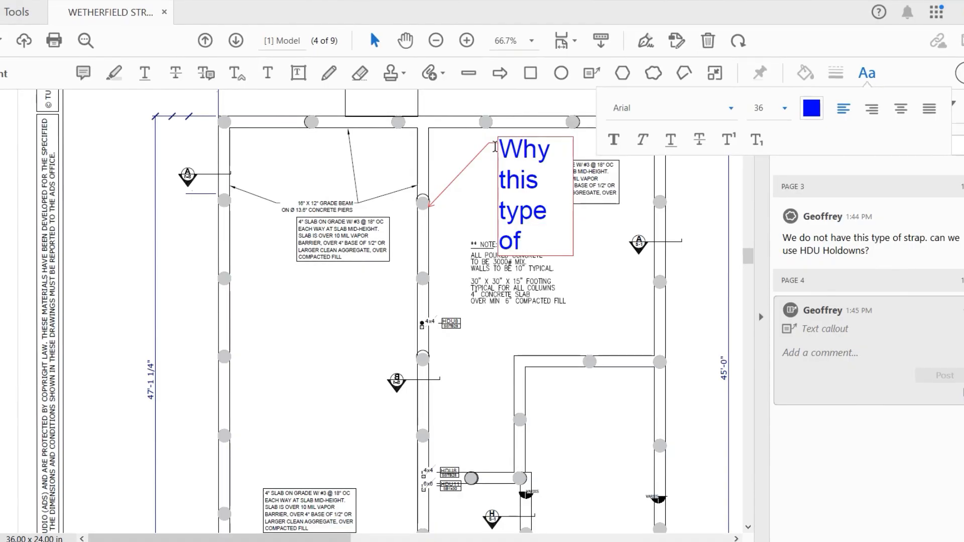
pyautogui.write('foundation')
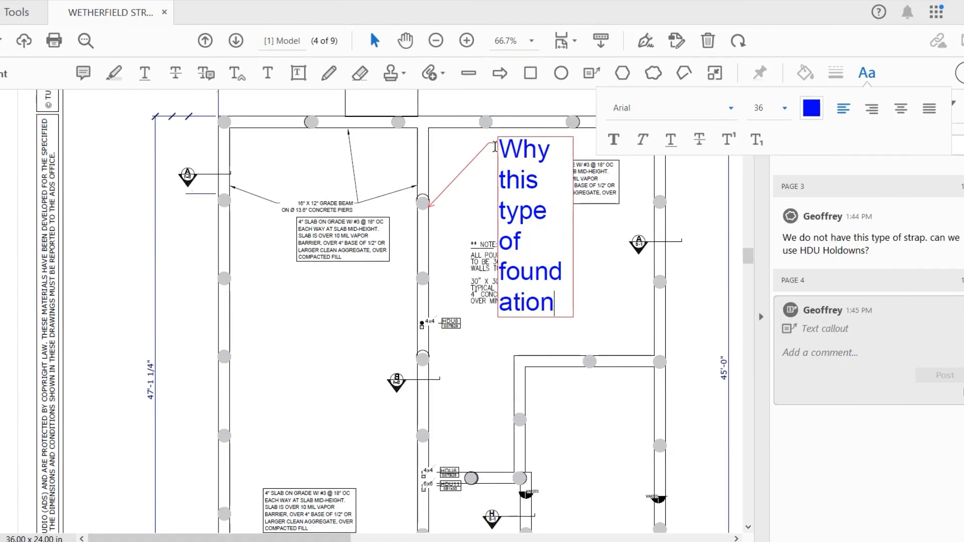
pyautogui.write('. Why not stri')
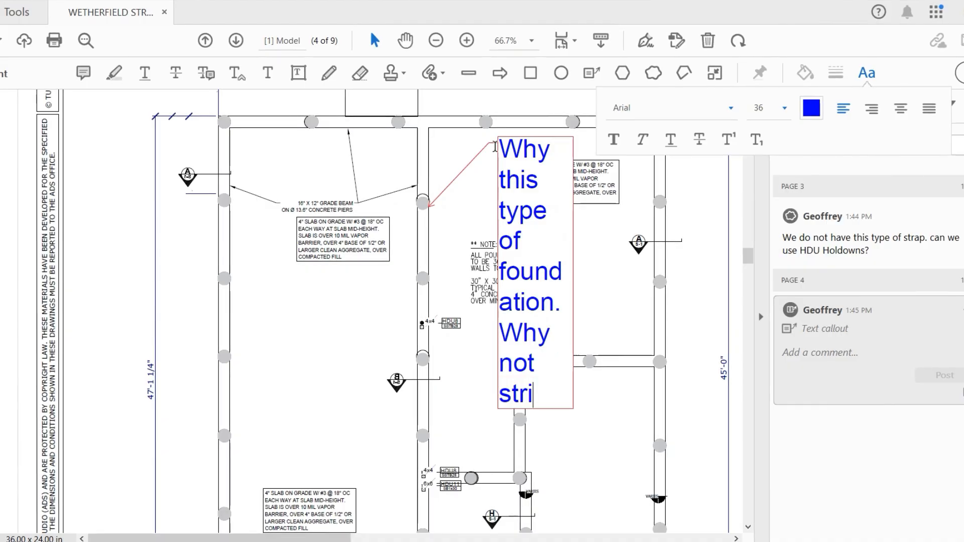
pyautogui.write('p founda')
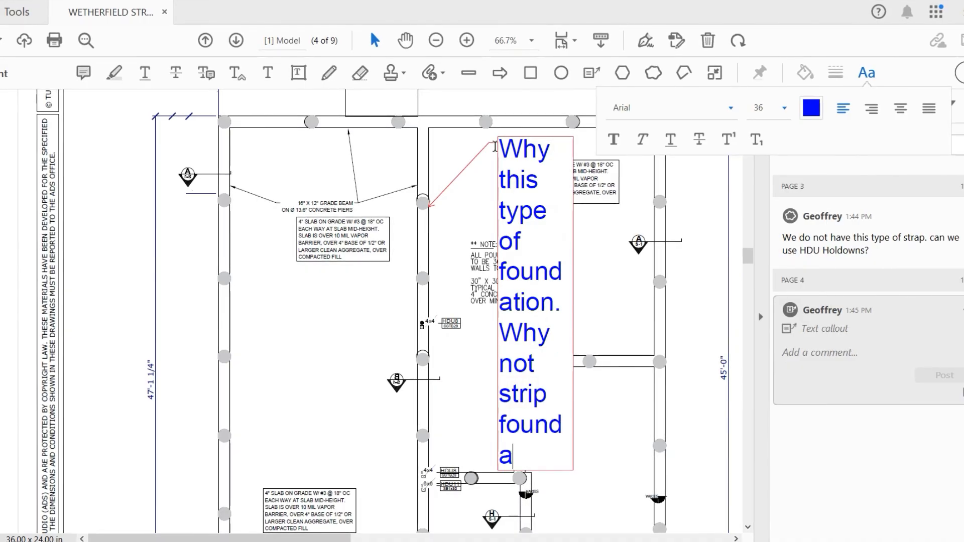
pyautogui.write('tion')
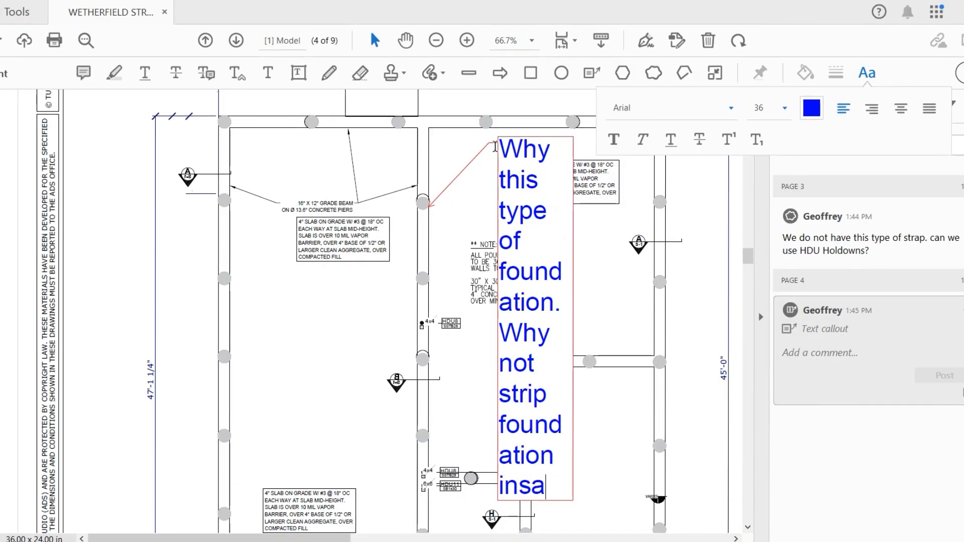
pyautogui.write(' insa')
pyautogui.press('BackSpace')
pyautogui.write('tead')
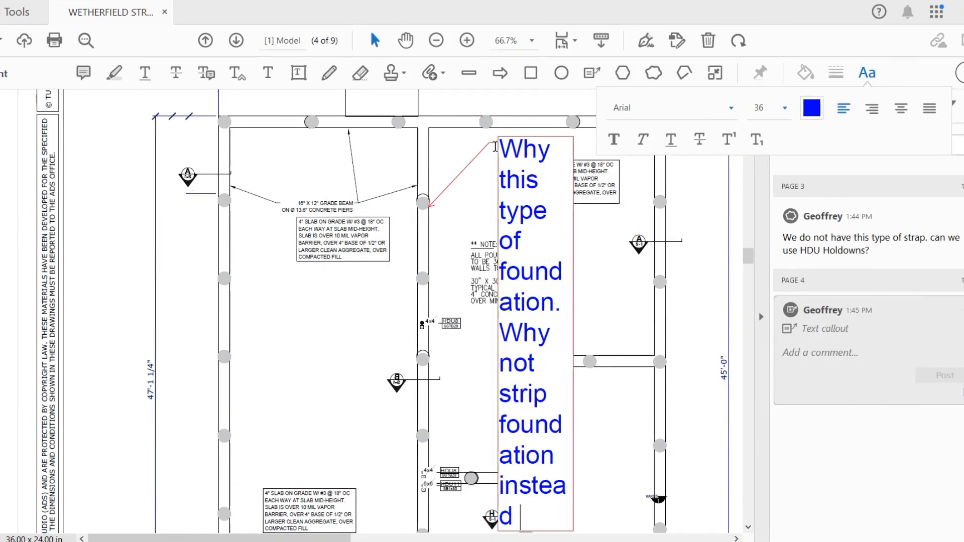
pyautogui.write(' of ')
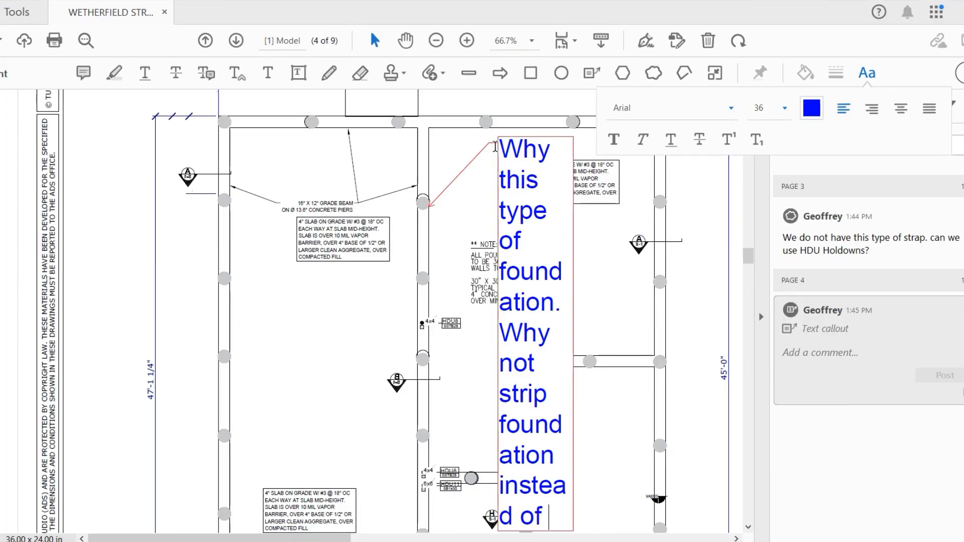
pyautogui.write('ground an')
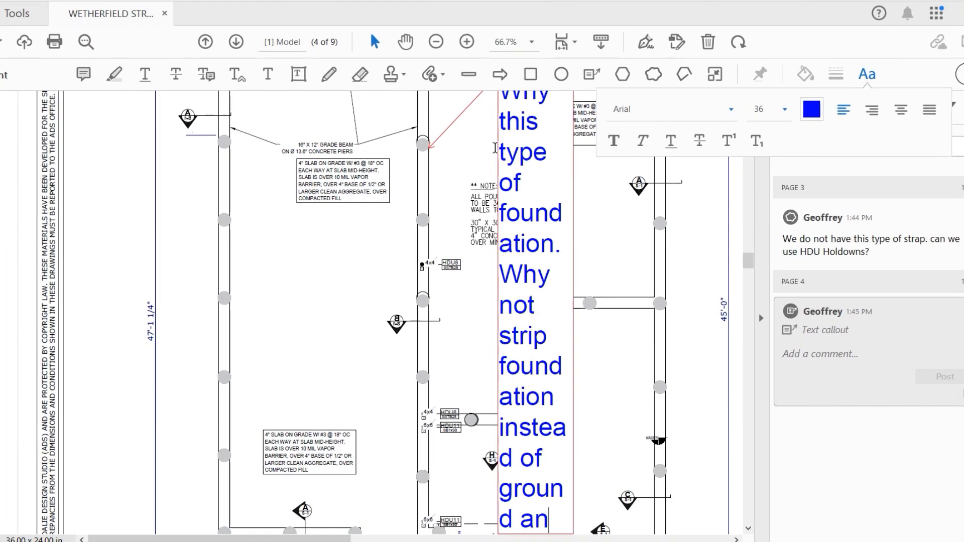
pyautogui.write('d beam')
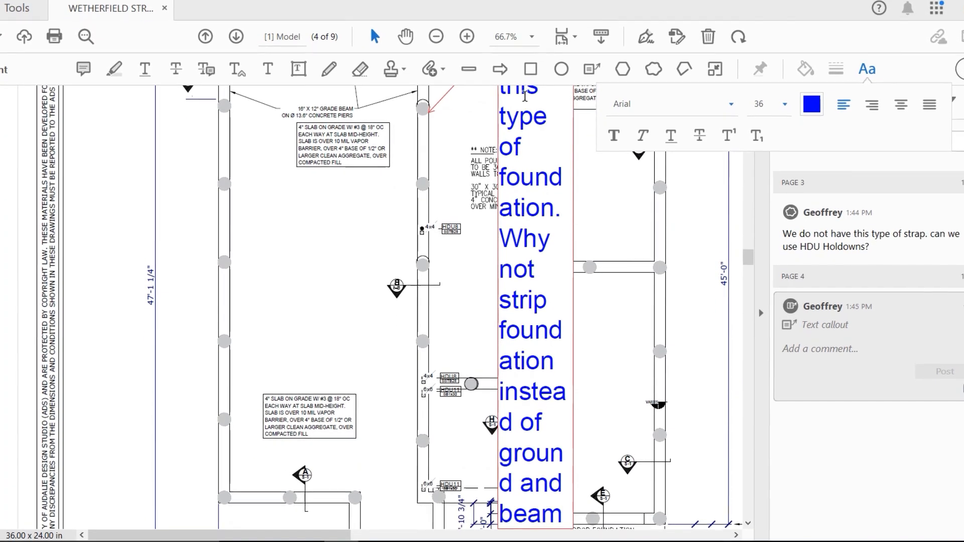
pyautogui.click(345, 249)
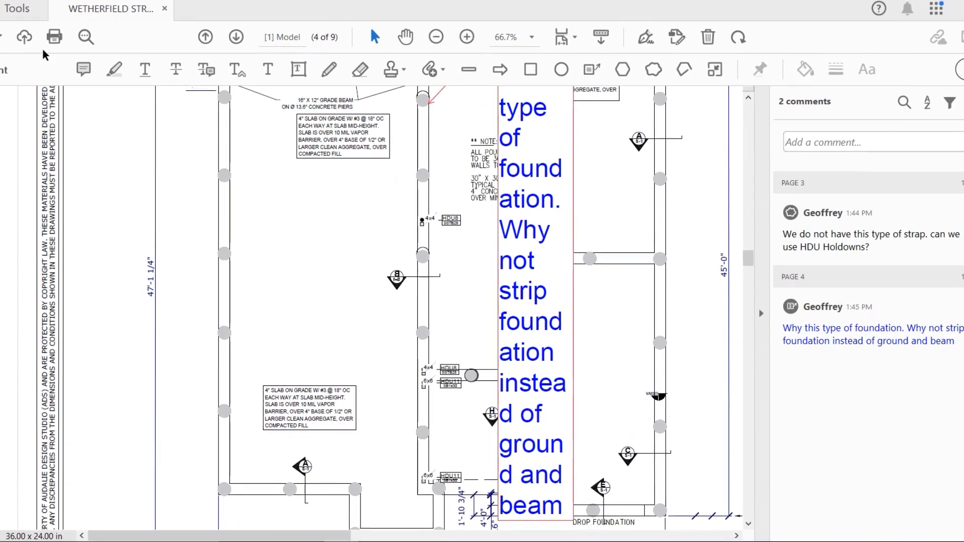
# - Widen the callout's text box and shorten its height so that it fits closely around five lines of text
pyautogui.click(1, 1)
pyautogui.moveTo(3, 78)
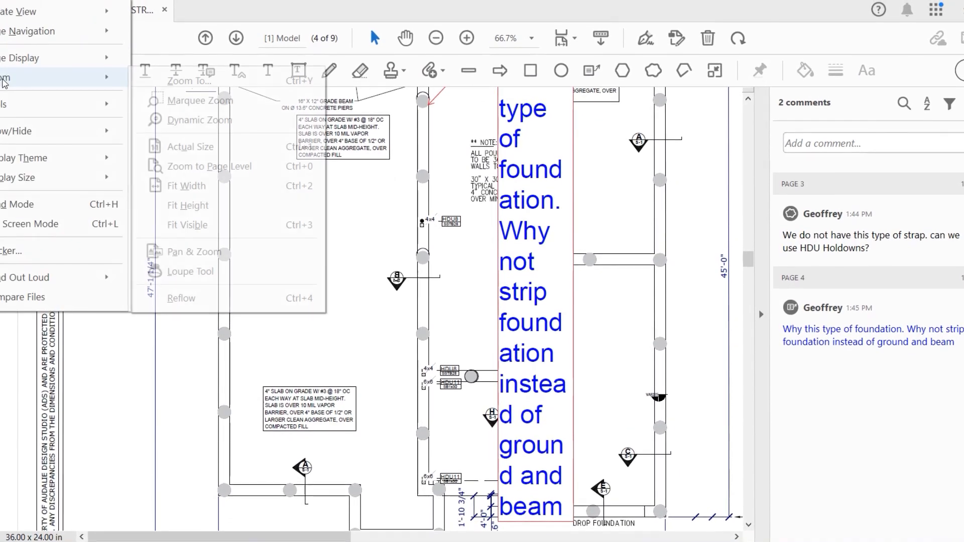
pyautogui.click(186, 123)
pyautogui.moveTo(358, 141); pyautogui.dragTo(357, 210)
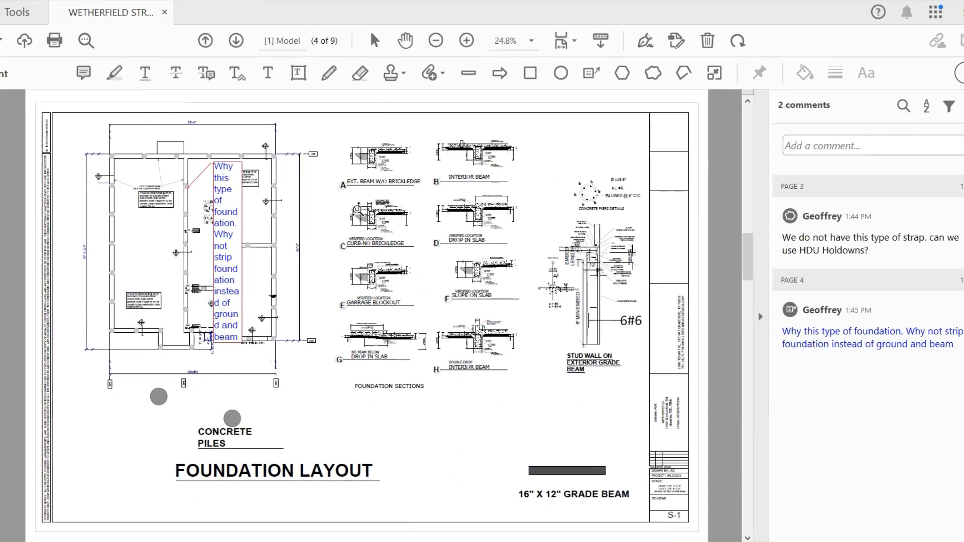
pyautogui.rightClick(239, 221)
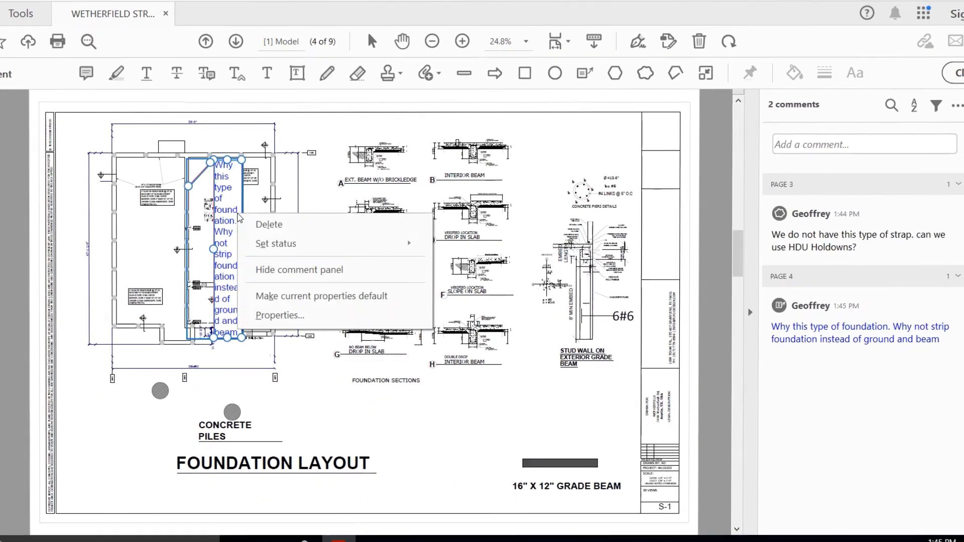
pyautogui.moveTo(235, 254); pyautogui.dragTo(303, 251)
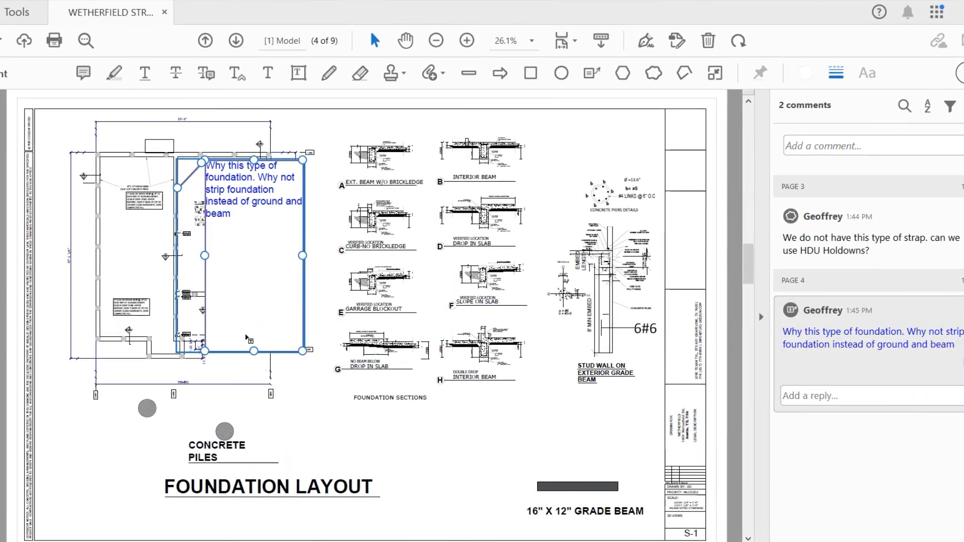
pyautogui.moveTo(253, 351); pyautogui.dragTo(251, 225)
pyautogui.doubleClick(256, 199)
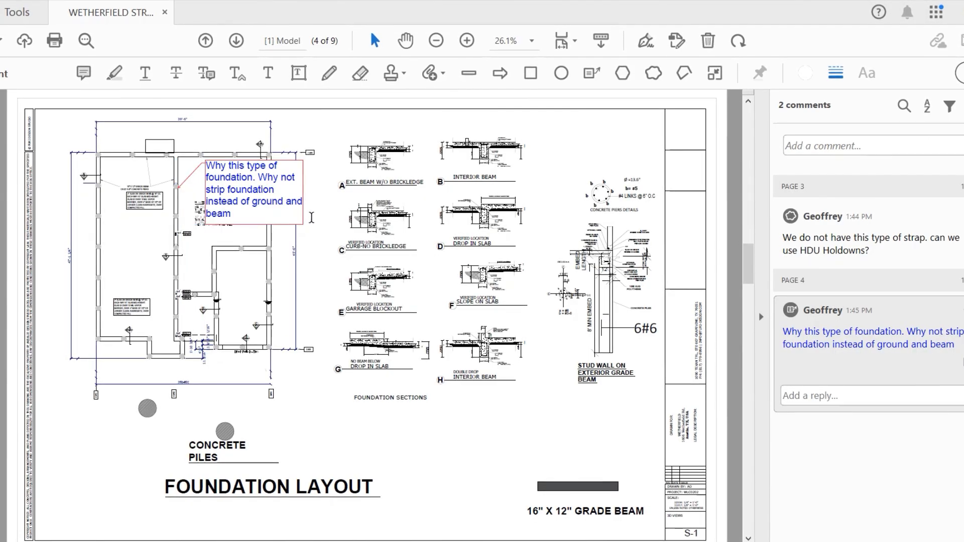
pyautogui.click(301, 154)
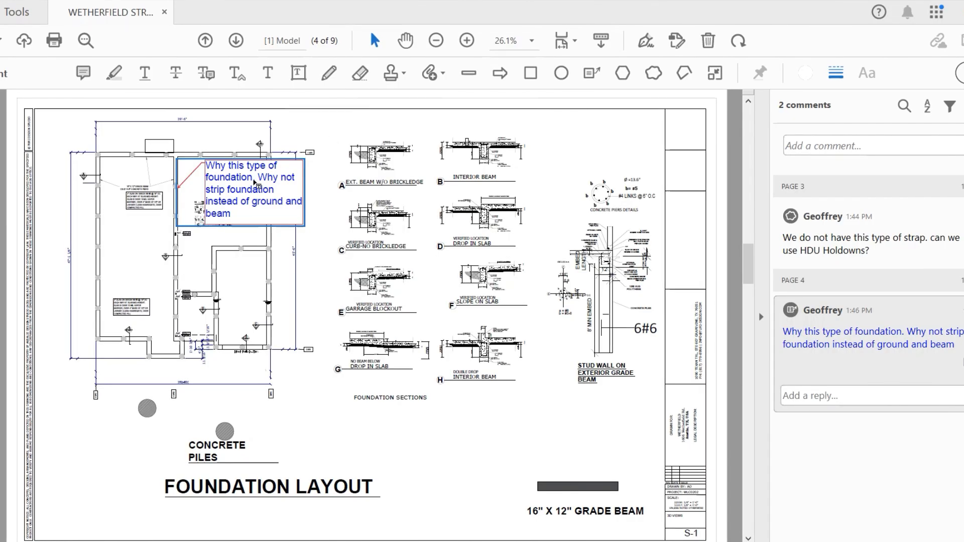
# - Move the callout's text box to the blank area below the foundation plan, beside the CONCRETE PILES label
pyautogui.moveTo(249, 226); pyautogui.dragTo(338, 465)
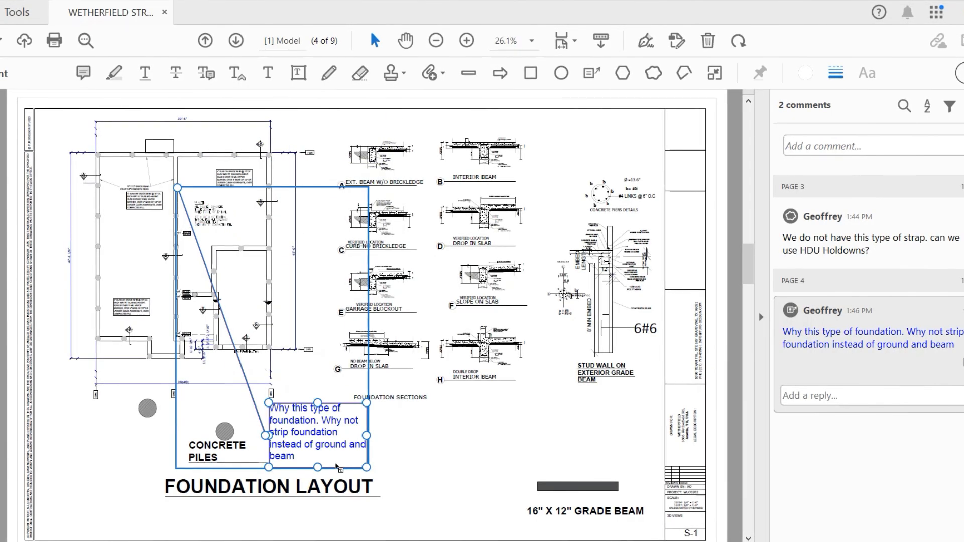
pyautogui.click(430, 458)
pyautogui.click(325, 442)
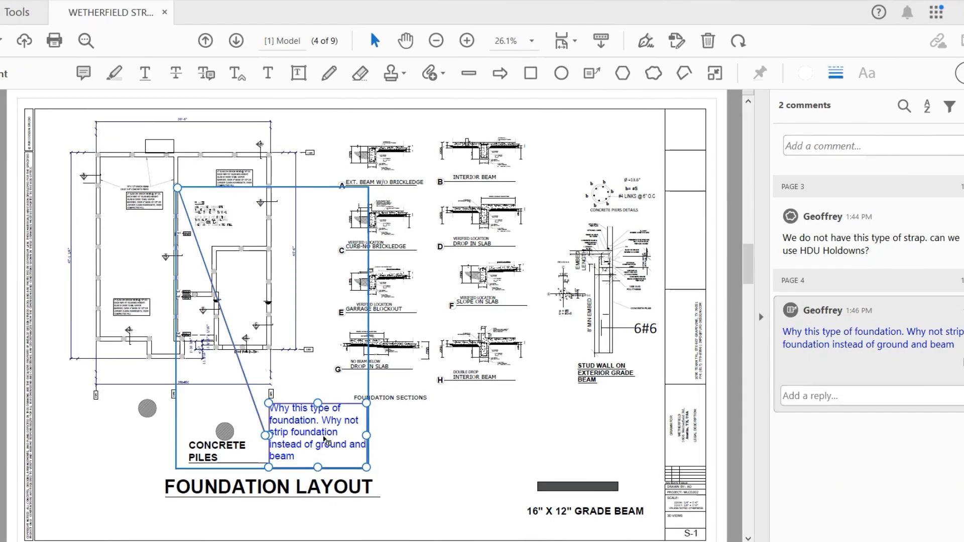
# - Set the foundation callout's fill color to yellow in its properties
pyautogui.rightClick(330, 440)
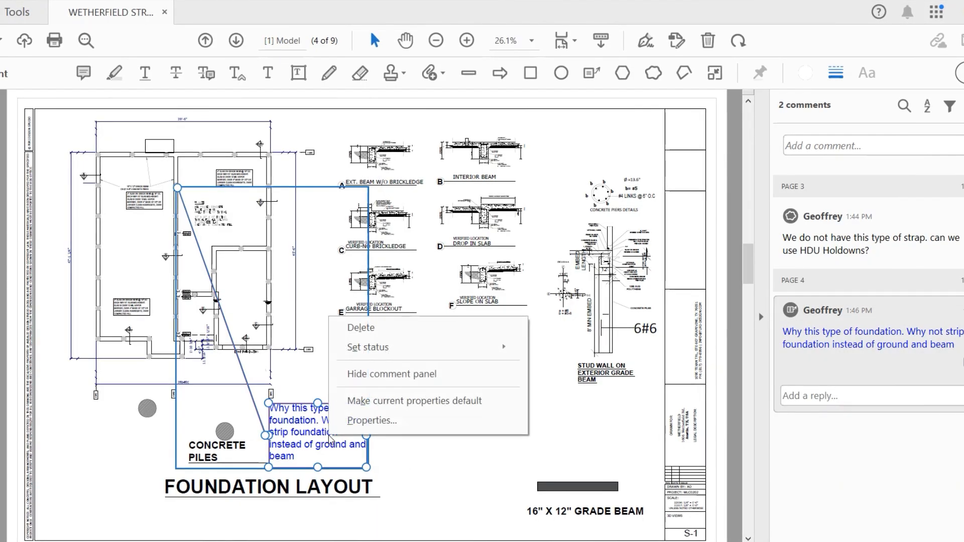
pyautogui.click(365, 423)
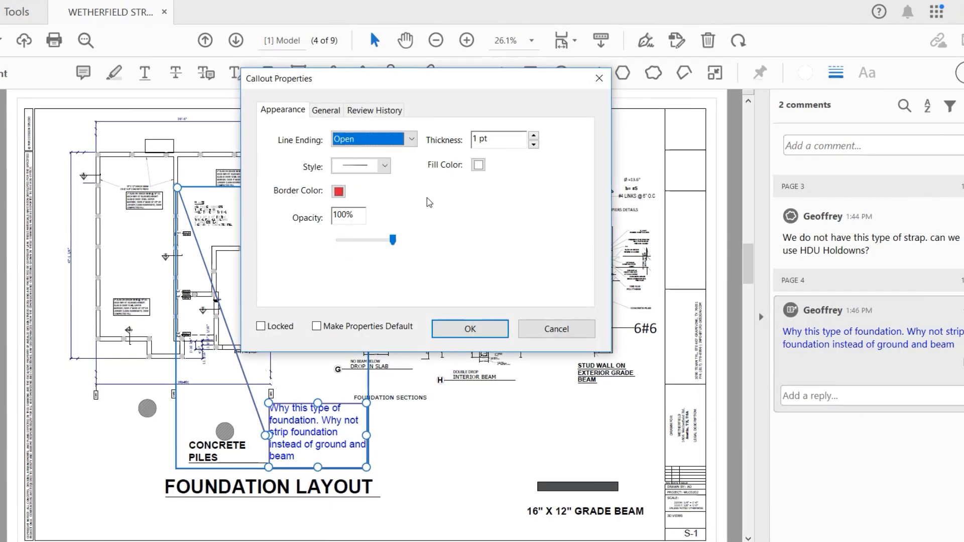
pyautogui.click(478, 166)
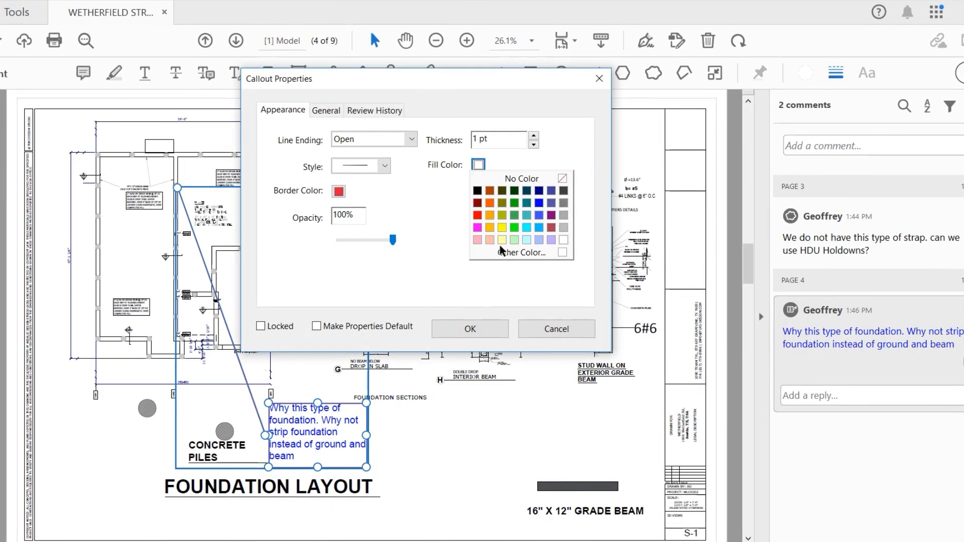
pyautogui.click(501, 228)
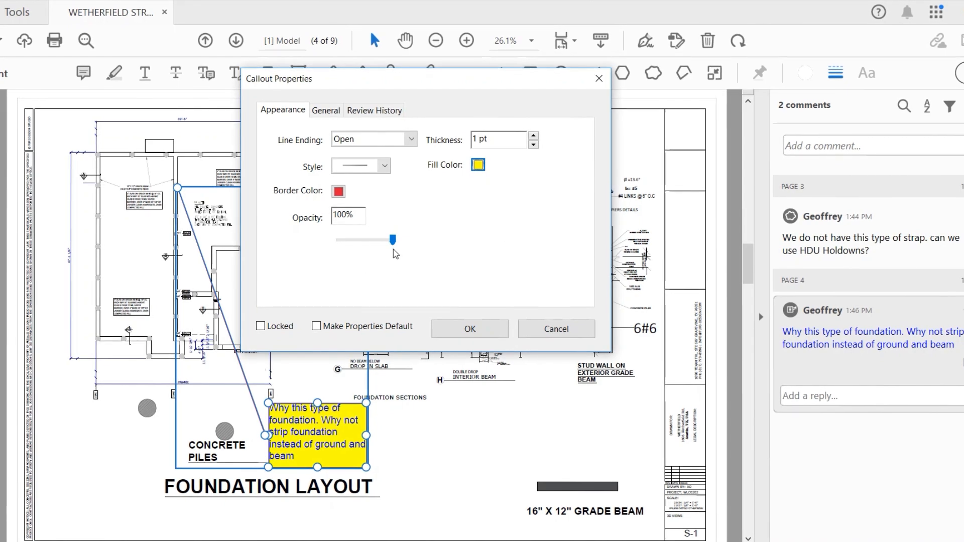
# - Review the callout's general details and review history, and return to its appearance settings
pyautogui.click(327, 110)
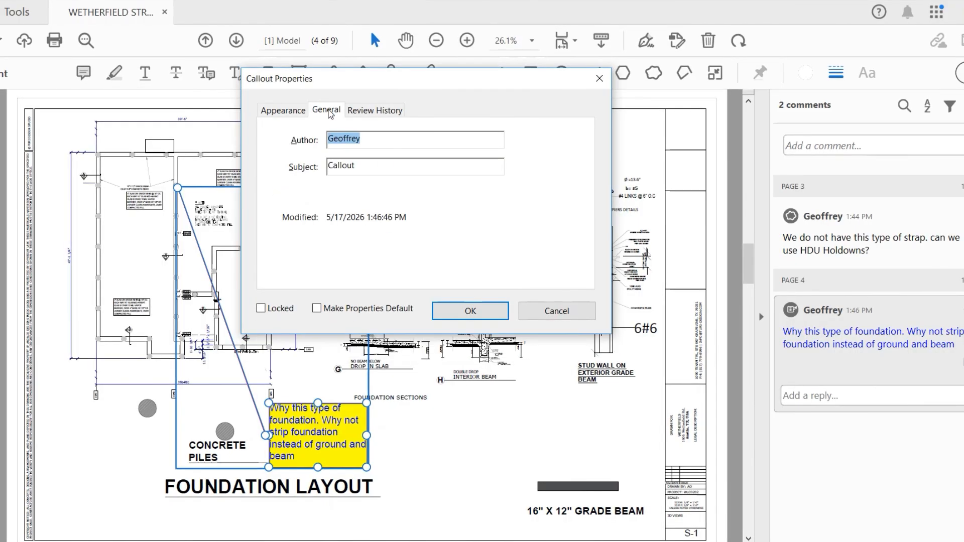
pyautogui.click(281, 111)
pyautogui.click(373, 112)
pyautogui.click(325, 117)
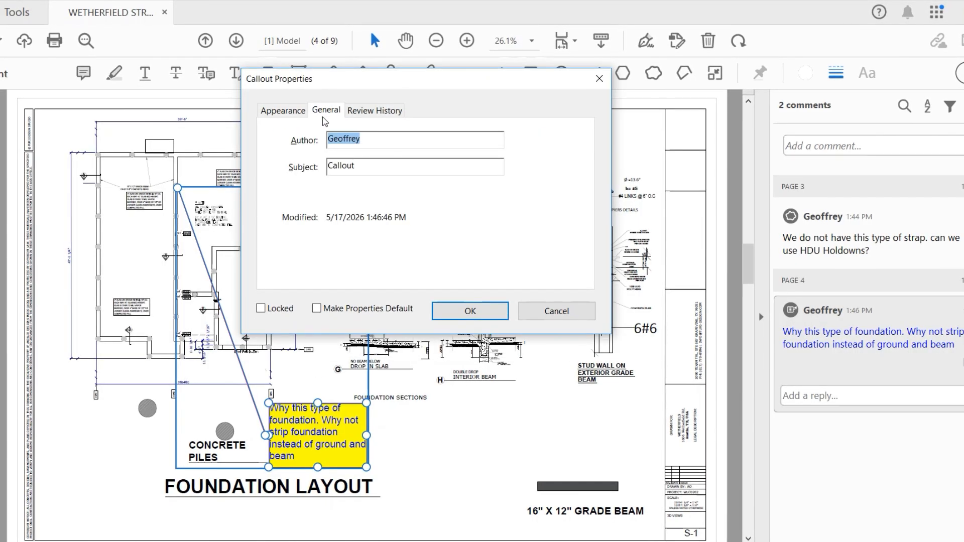
pyautogui.click(287, 116)
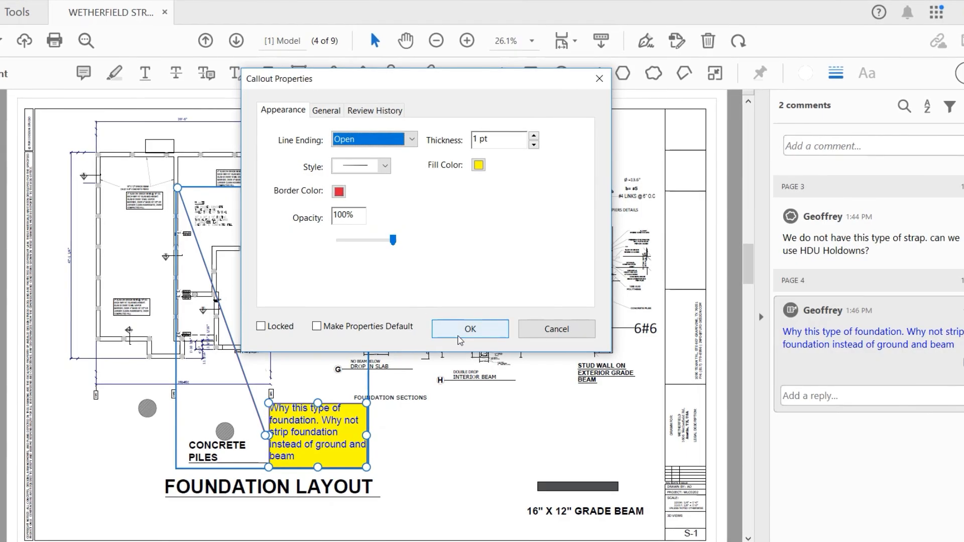
# - Try dashed, solid and cloudy border styles on the callout
pyautogui.click(384, 168)
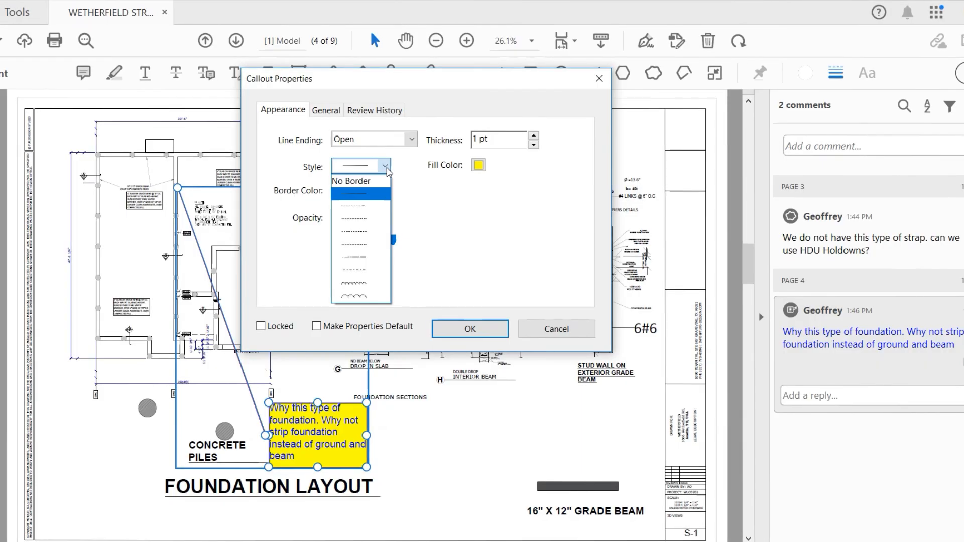
pyautogui.click(364, 270)
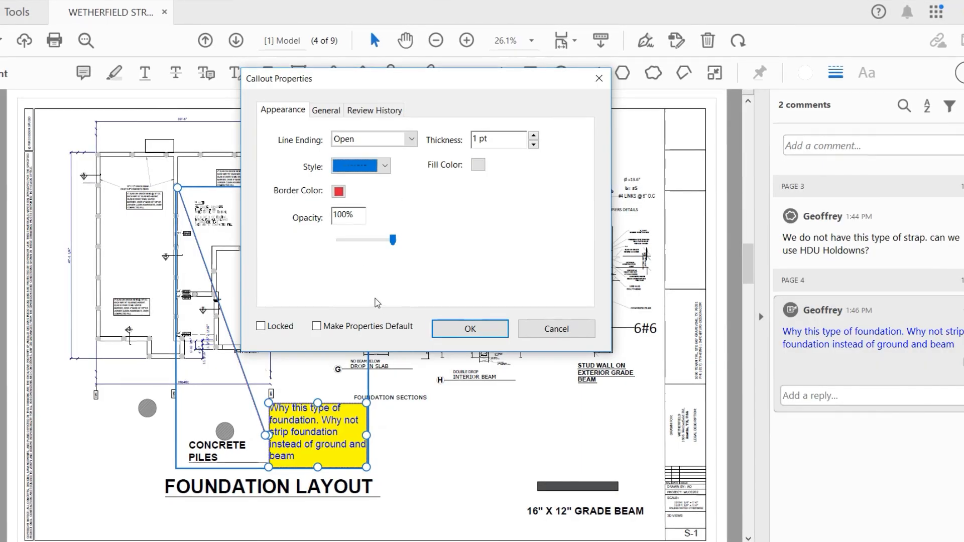
pyautogui.click(386, 168)
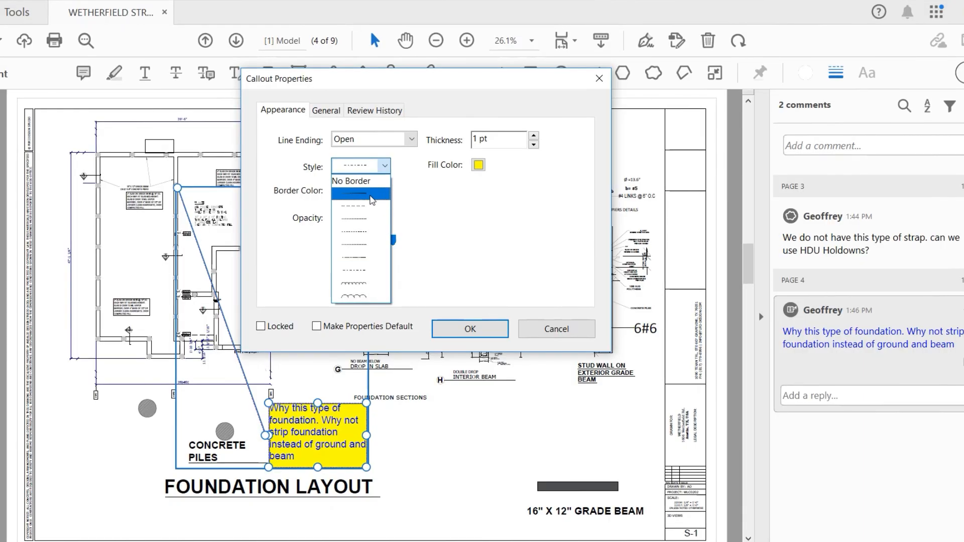
pyautogui.click(372, 194)
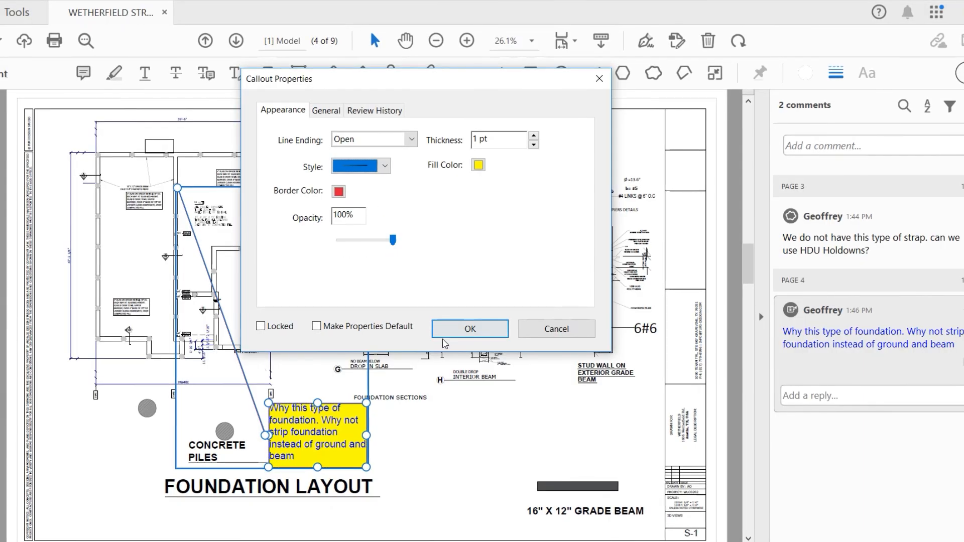
pyautogui.click(385, 167)
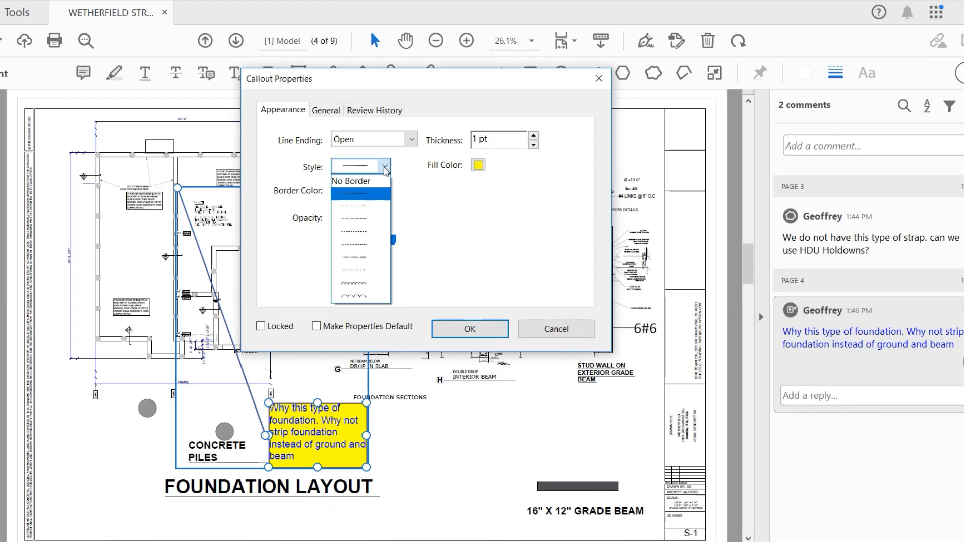
pyautogui.click(347, 297)
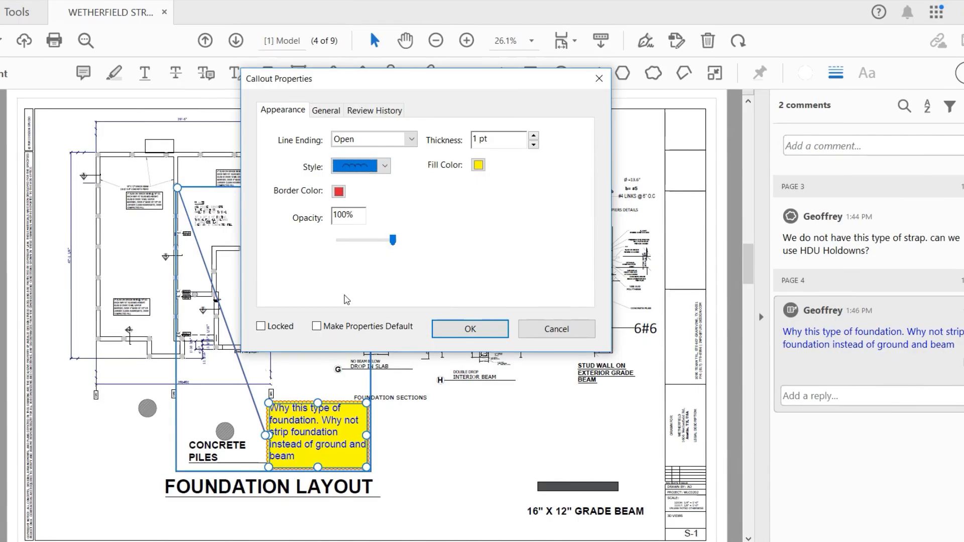
# - Restore the callout's border to the solid line style, apply the properties and deselect the callout
pyautogui.click(386, 166)
pyautogui.click(362, 180)
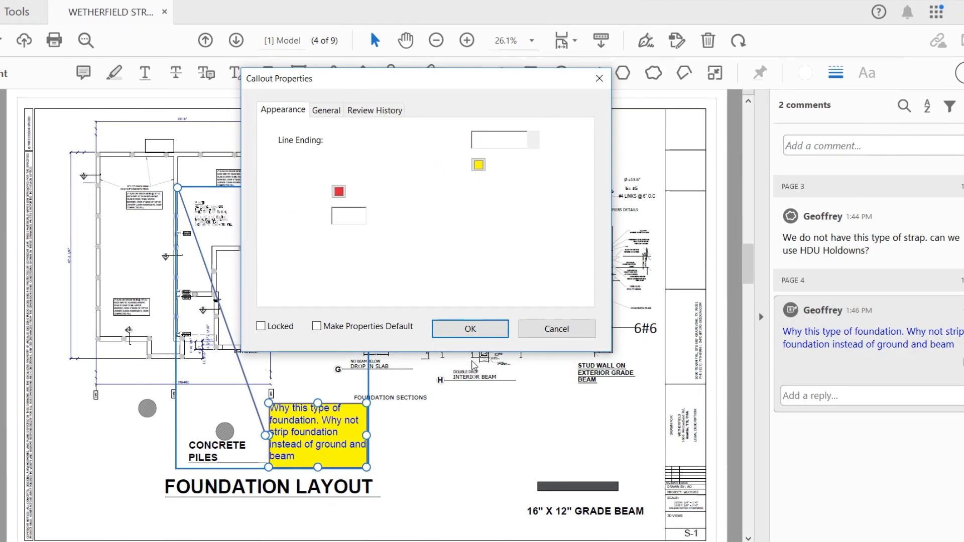
pyautogui.click(470, 328)
pyautogui.click(443, 441)
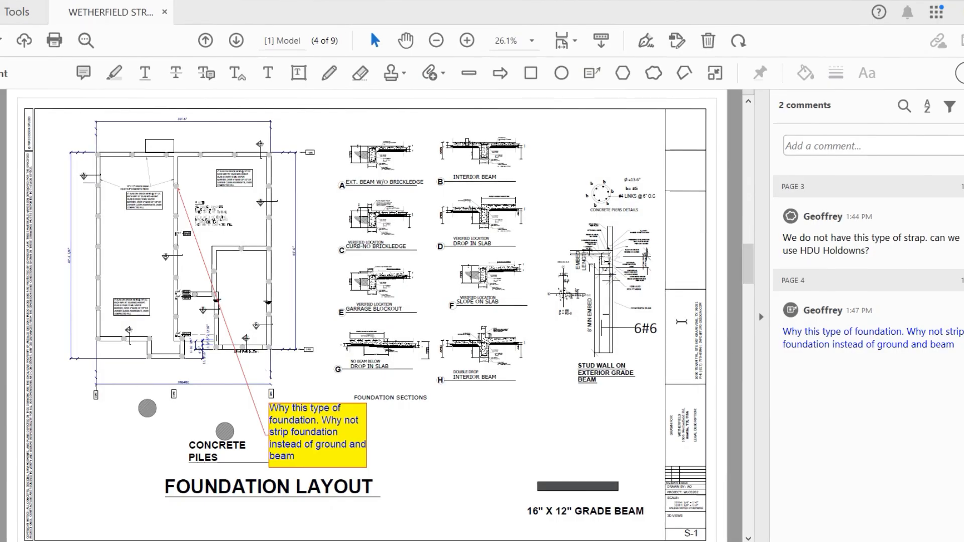
pyautogui.click(332, 425)
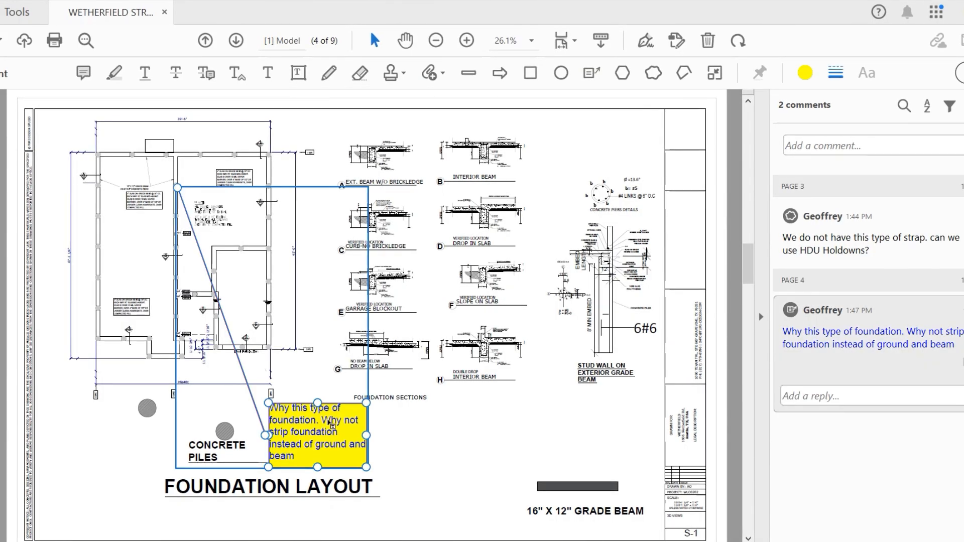
pyautogui.rightClick(331, 425)
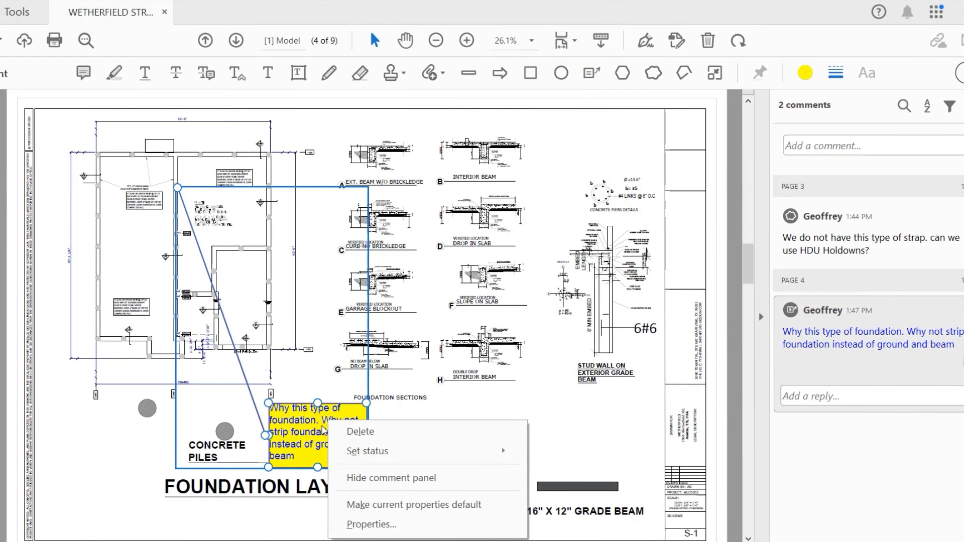
pyautogui.click(378, 530)
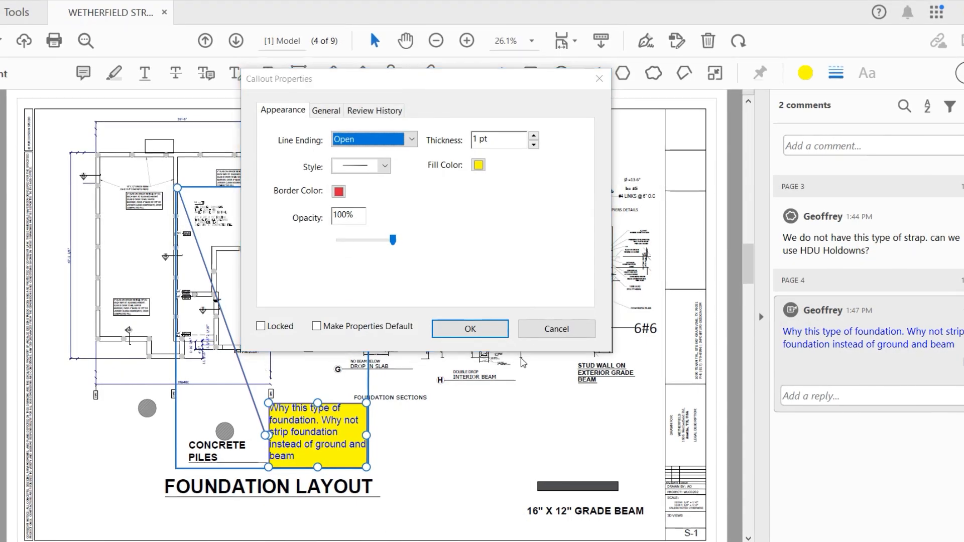
pyautogui.click(318, 327)
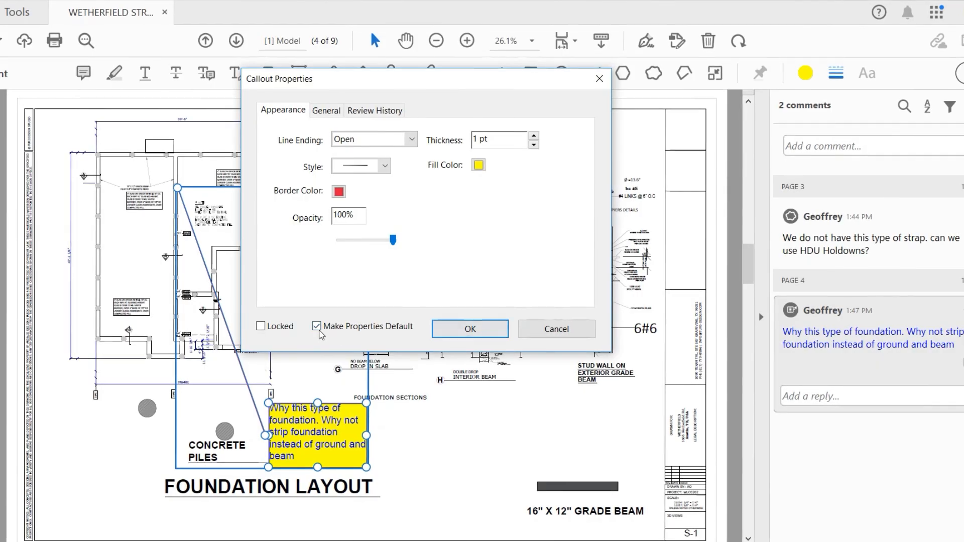
pyautogui.click(555, 328)
# - Make the yellow foundation callout's current properties the default and deselect the callout
pyautogui.rightClick(334, 308)
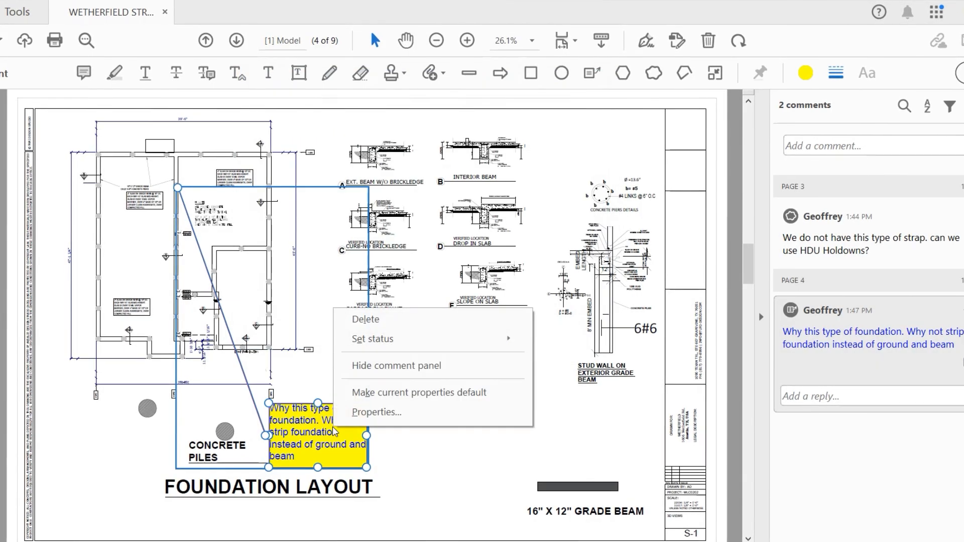
pyautogui.click(417, 392)
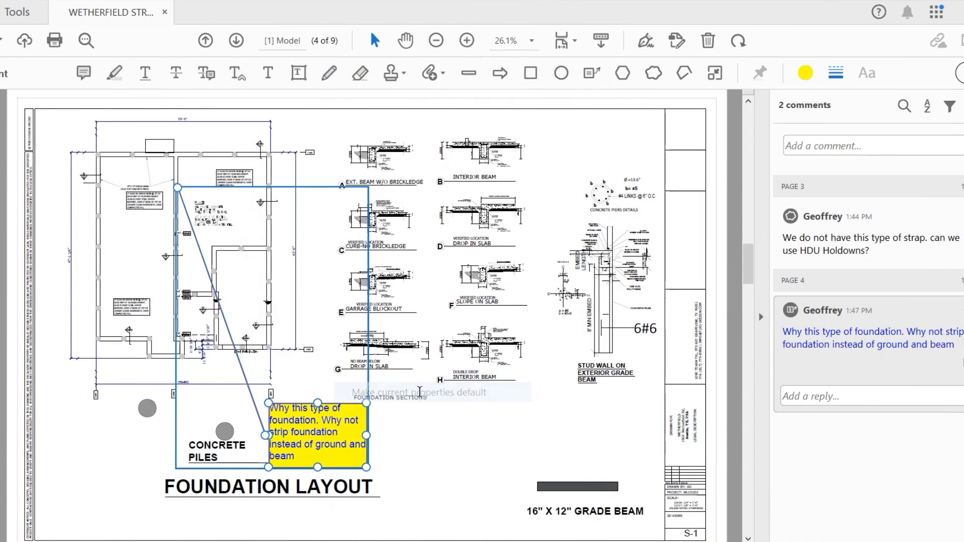
pyautogui.click(462, 419)
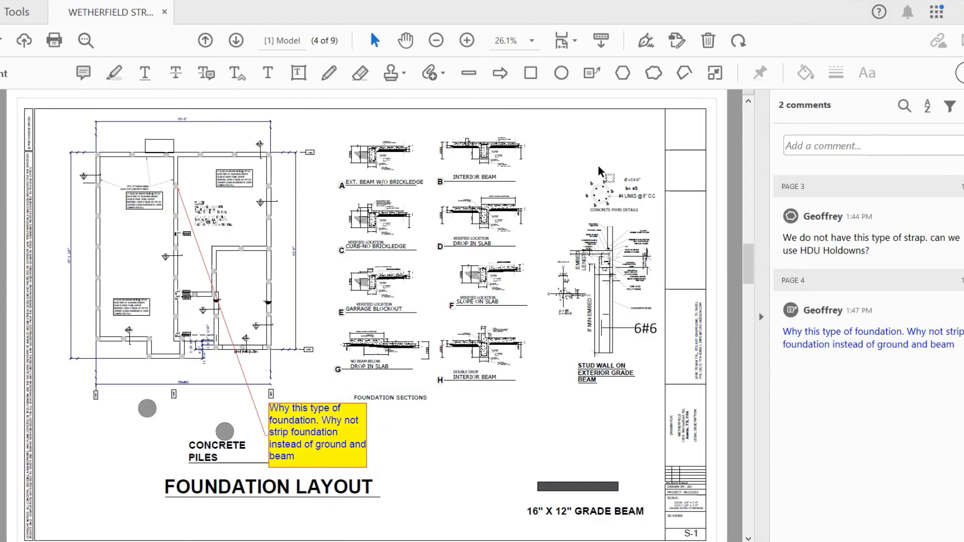
# - Draw a four-sided revision cloud around the notes in the upper part of the foundation plan
pyautogui.click(653, 73)
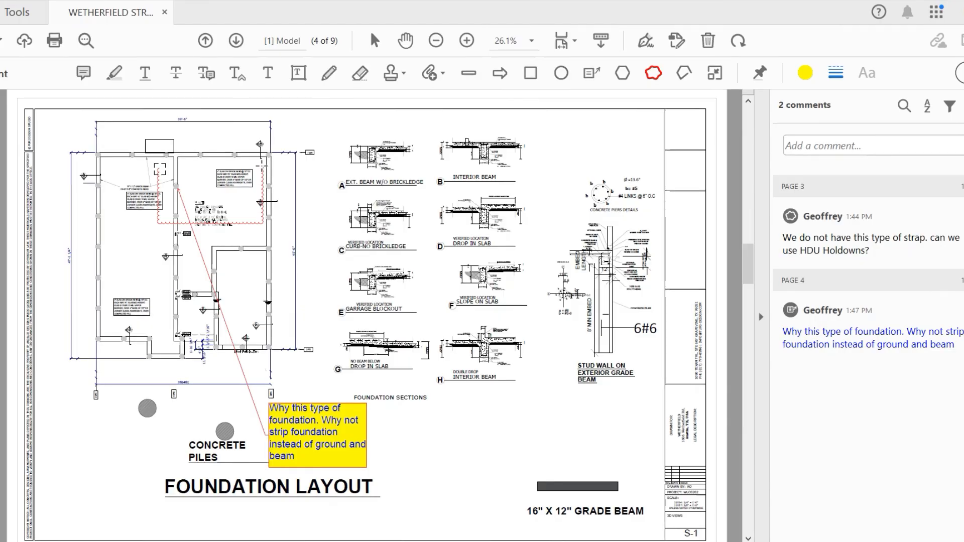
pyautogui.click(262, 164)
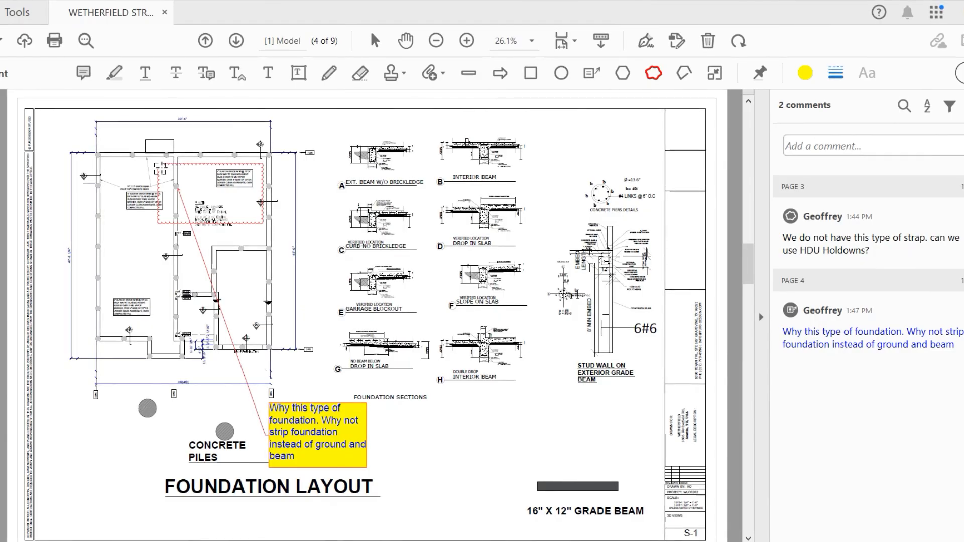
pyautogui.click(159, 169)
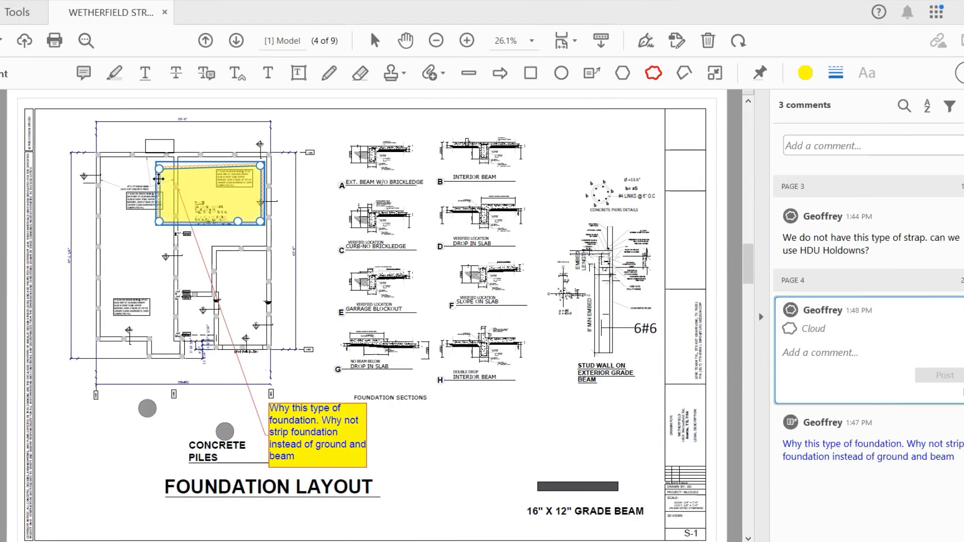
pyautogui.click(305, 192)
# - Set the foundation plan cloud's fill color to white and deselect it
pyautogui.click(195, 188)
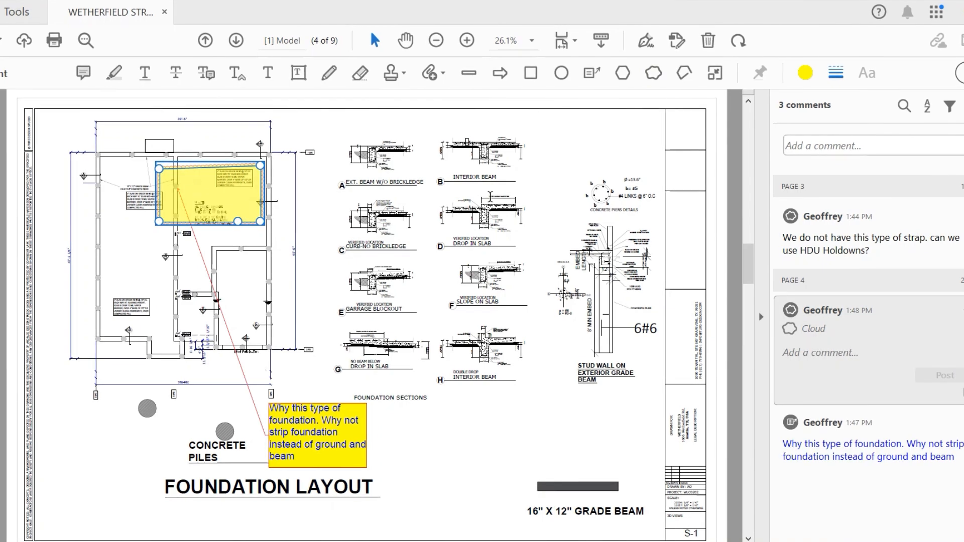
pyautogui.click(805, 73)
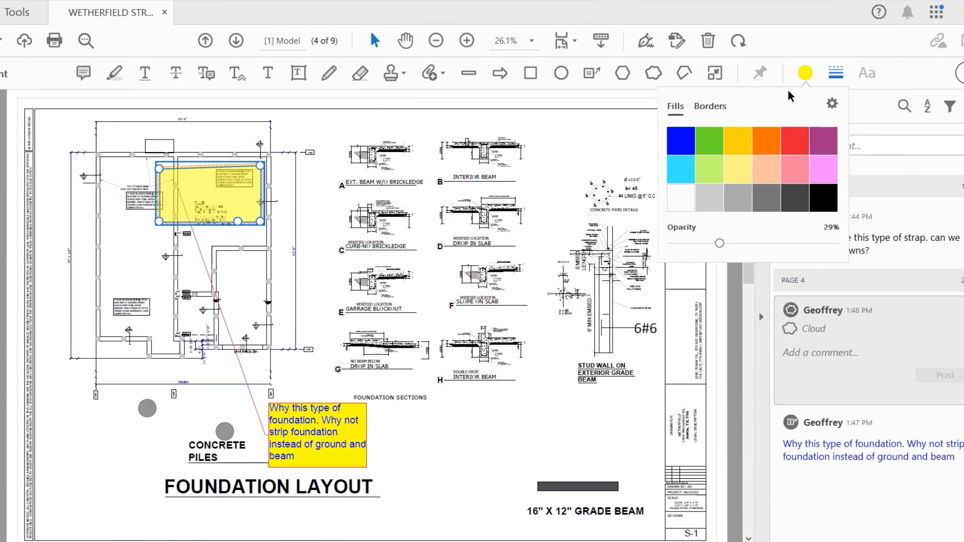
pyautogui.click(677, 196)
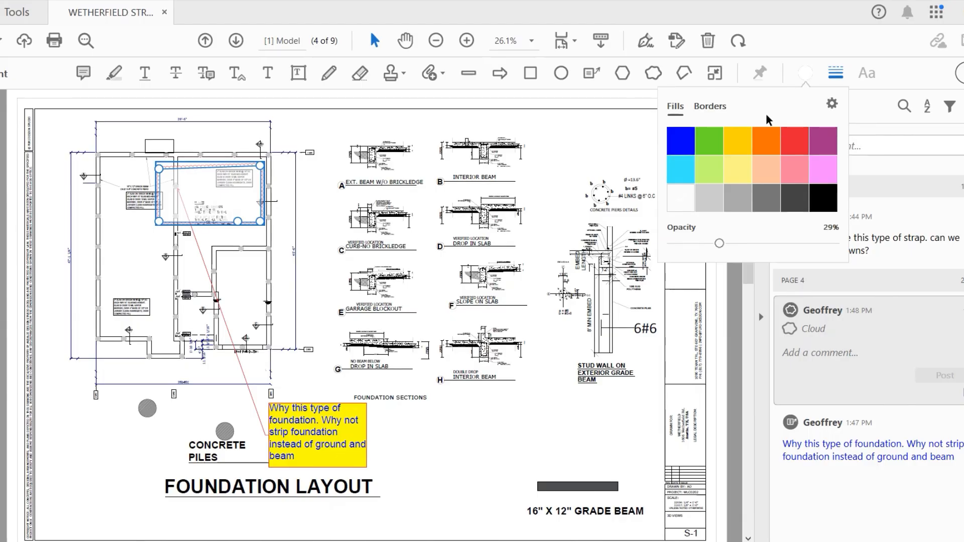
pyautogui.click(394, 187)
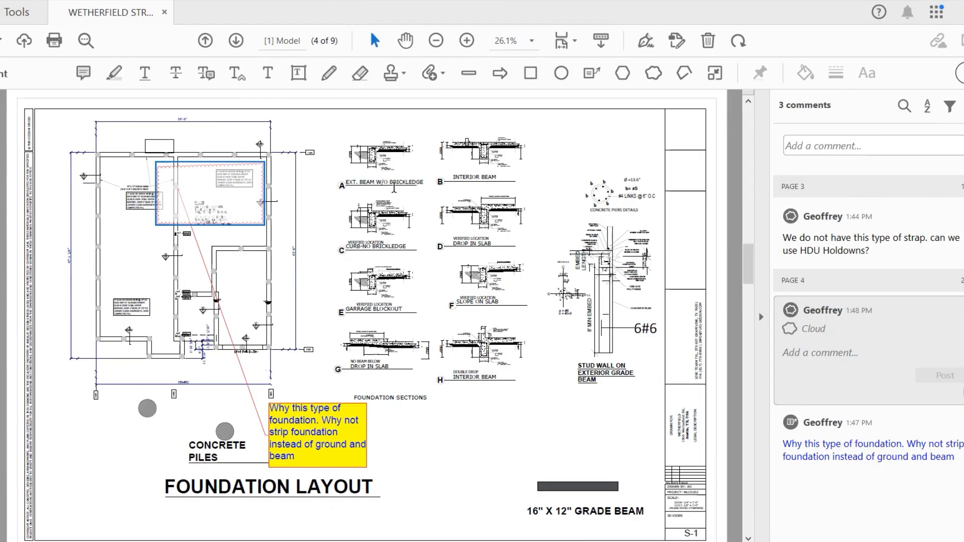
# - Set the foundation plan cloud's opacity to 100% in its properties
pyautogui.rightClick(249, 163)
pyautogui.click(297, 300)
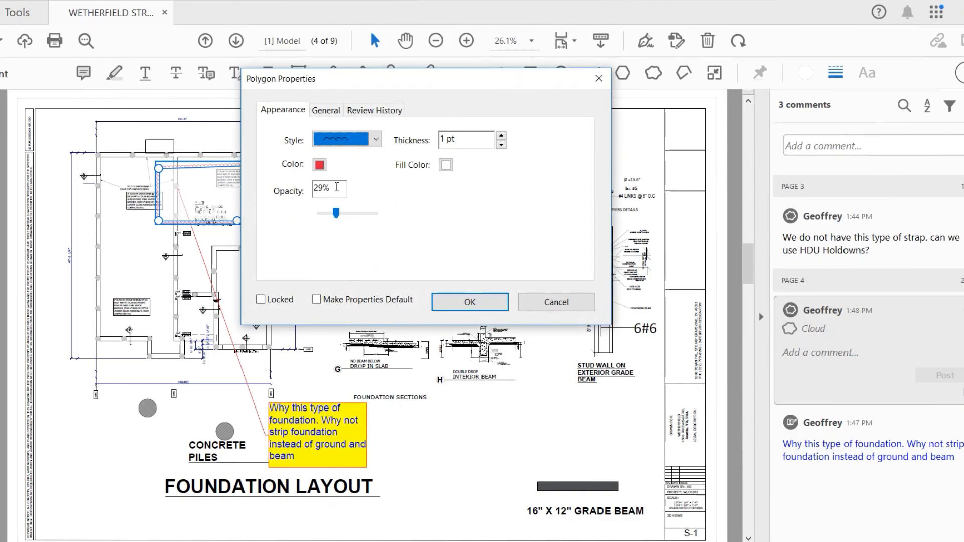
pyautogui.moveTo(337, 187); pyautogui.dragTo(297, 192)
pyautogui.write('1000')
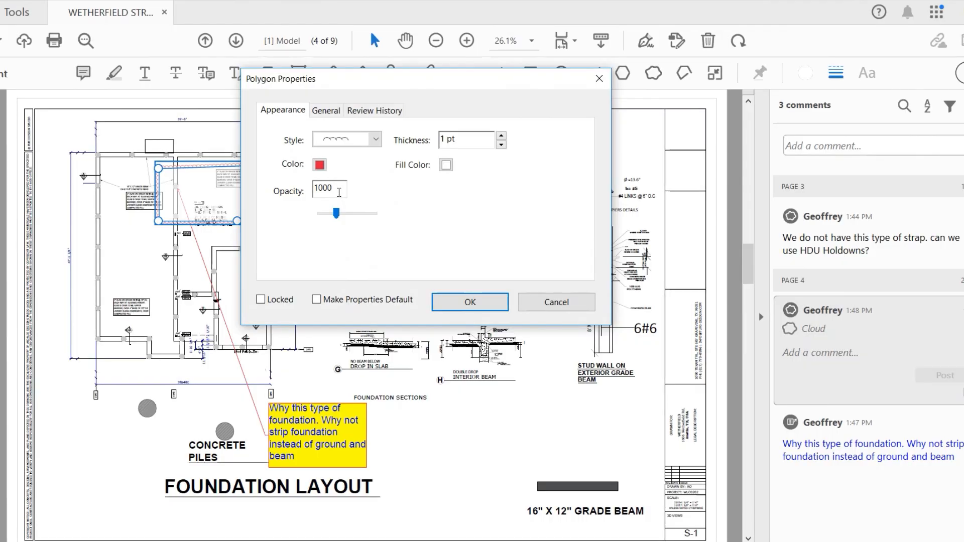
pyautogui.press('Tab')
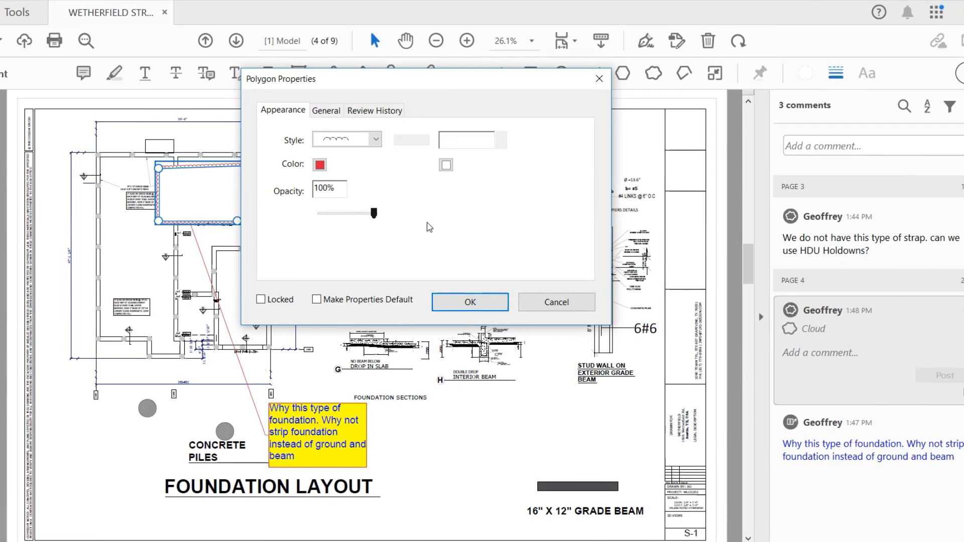
# - Keep the cloudy line style, make the cloud's properties the default, apply them and deselect the cloud
pyautogui.click(374, 140)
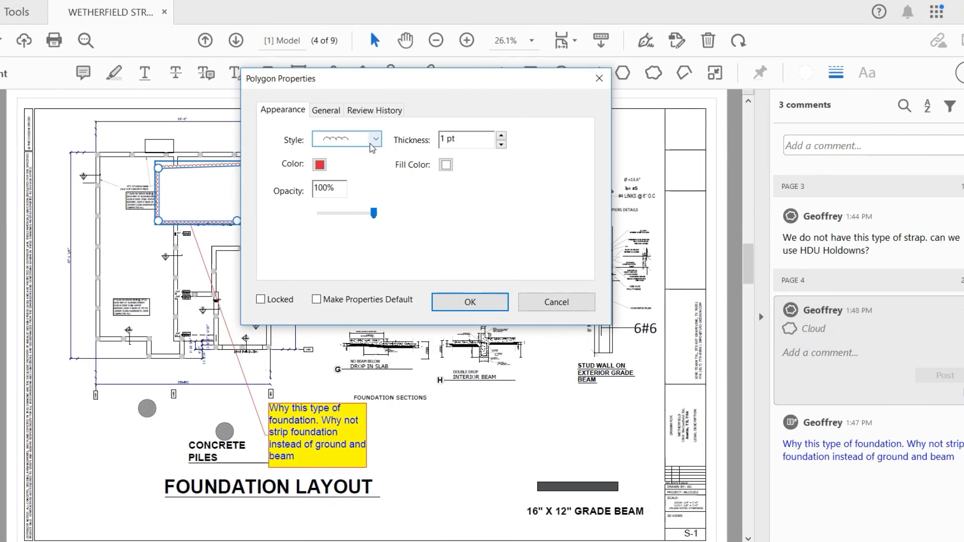
pyautogui.click(374, 143)
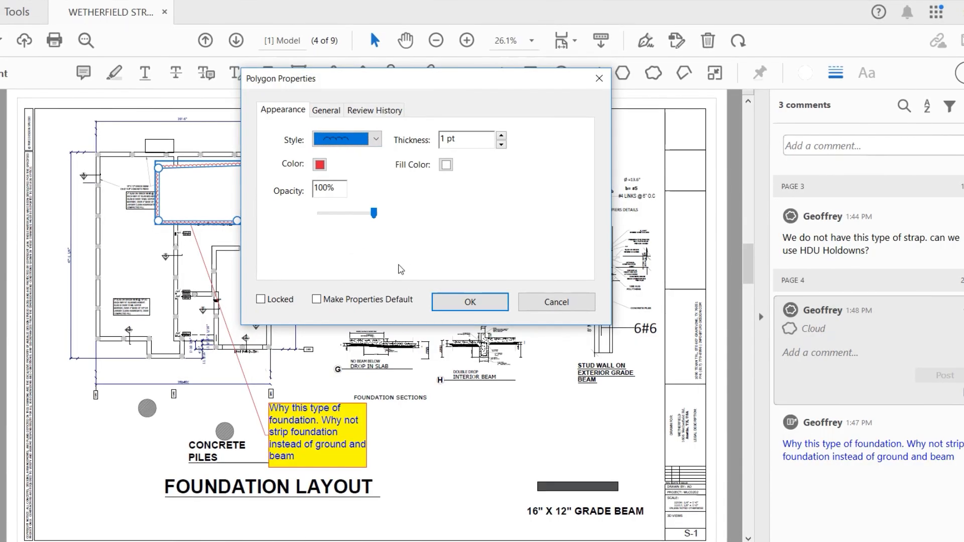
pyautogui.click(323, 299)
pyautogui.click(467, 301)
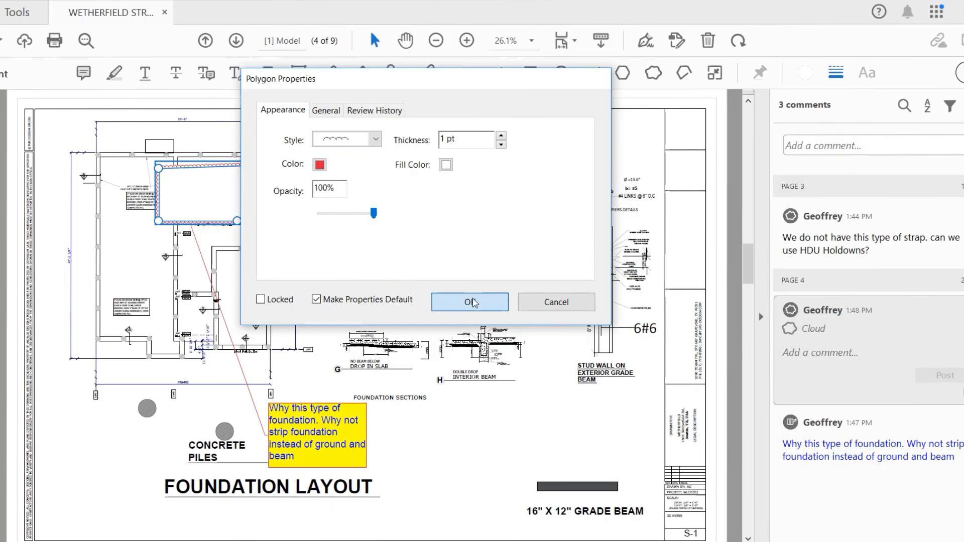
pyautogui.click(312, 190)
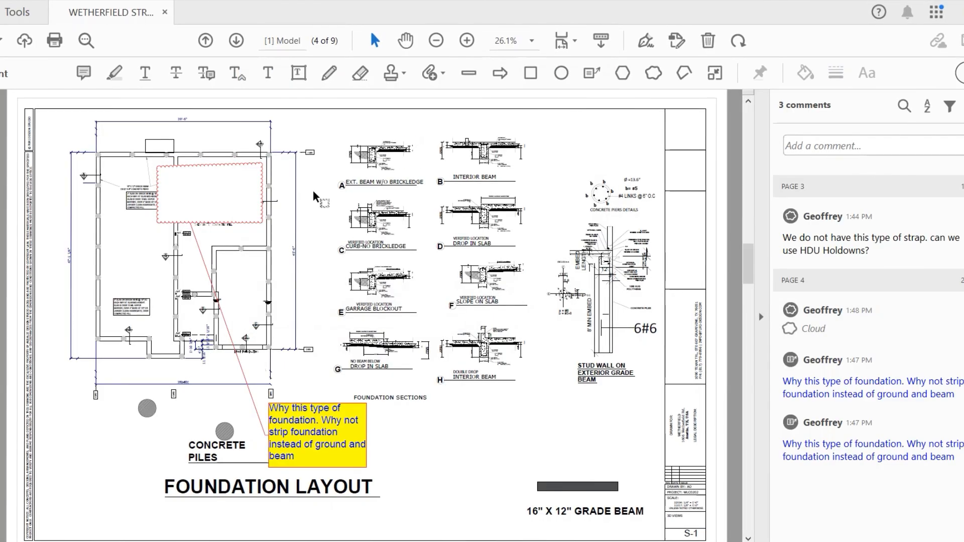
# - Set the foundation plan cloud's fill color to no color in its properties, apply the change and deselect the cloud
pyautogui.click(229, 224)
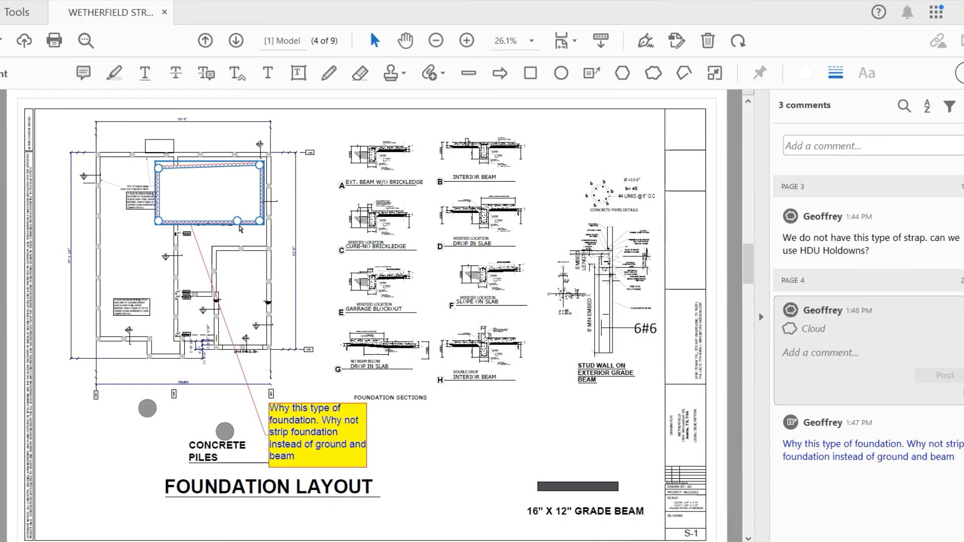
pyautogui.rightClick(238, 199)
pyautogui.click(274, 335)
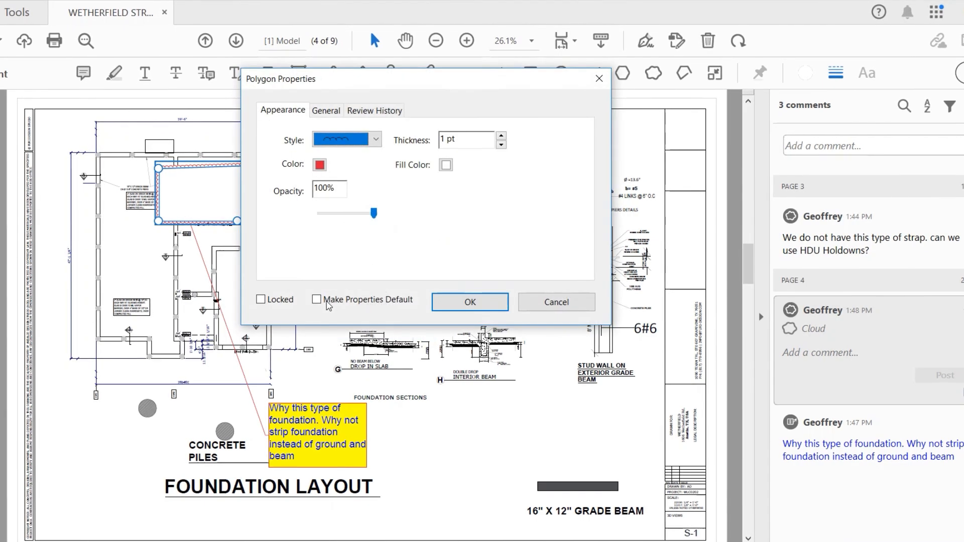
pyautogui.click(445, 164)
pyautogui.click(531, 176)
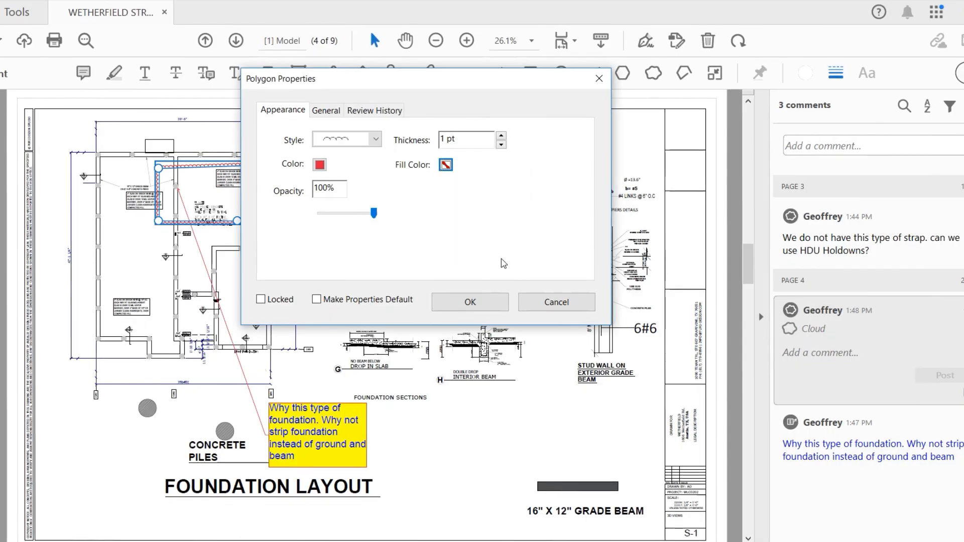
pyautogui.click(468, 303)
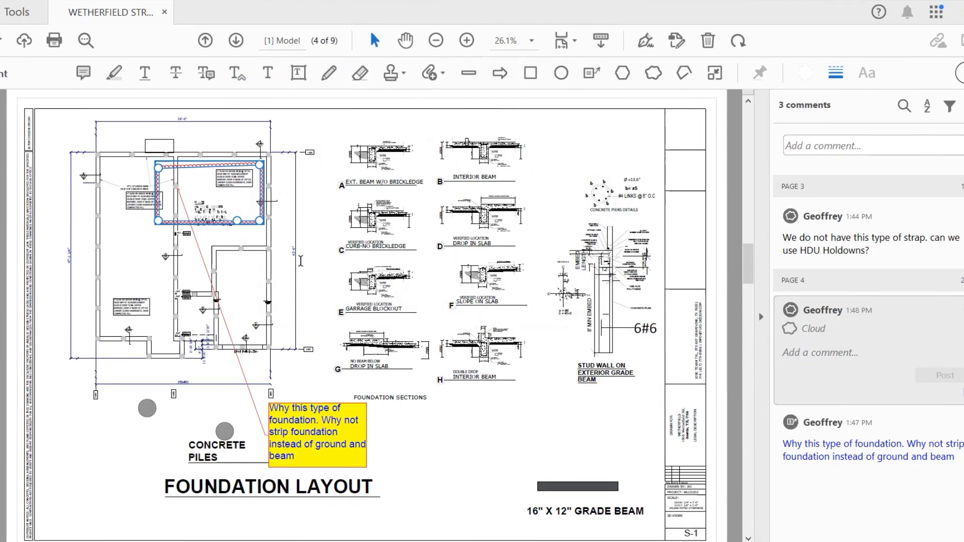
pyautogui.click(325, 294)
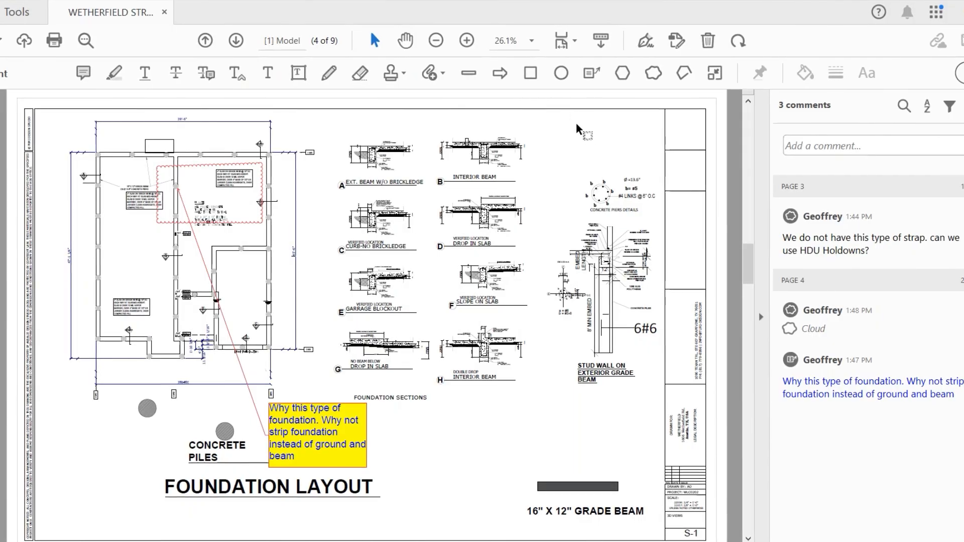
pyautogui.click(531, 71)
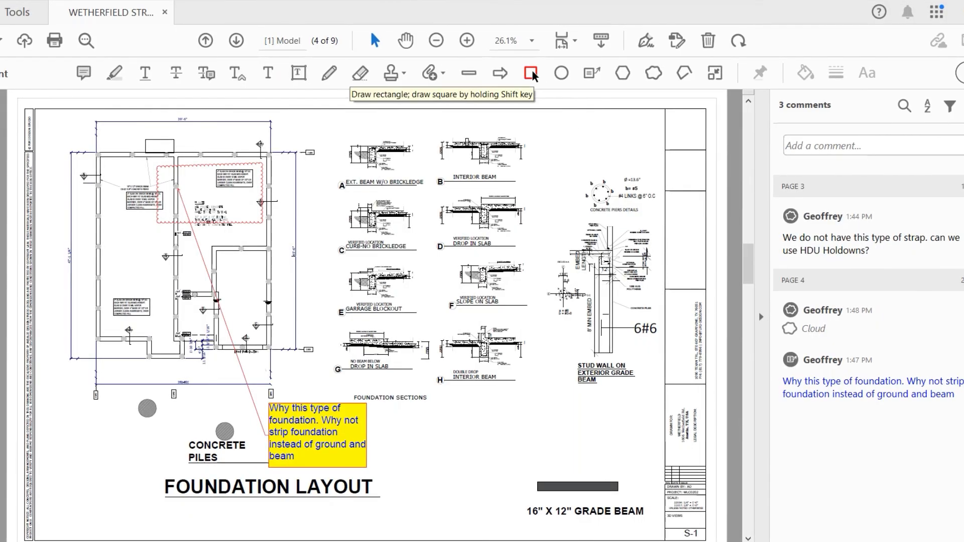
pyautogui.click(501, 72)
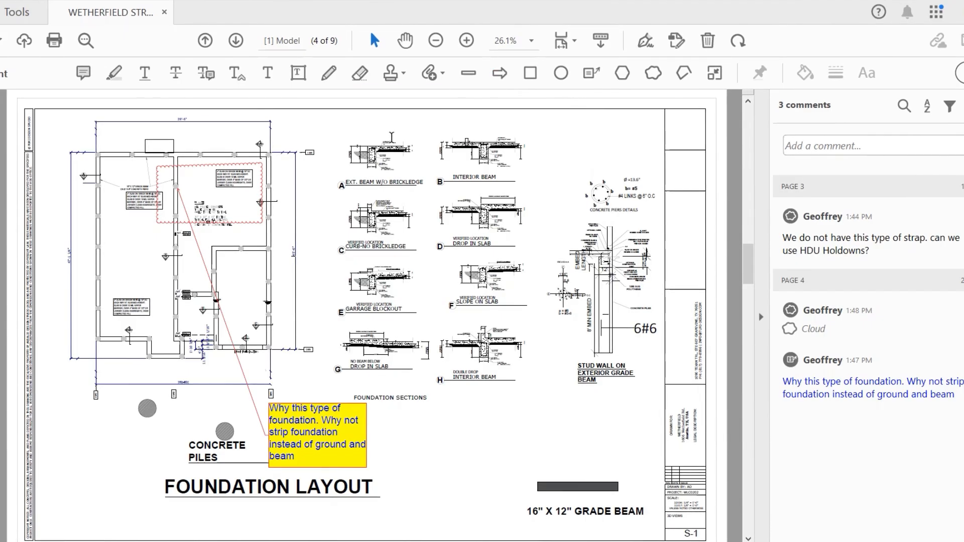
# - Draw a rectangular revision cloud around foundation section details A to H
pyautogui.click(654, 73)
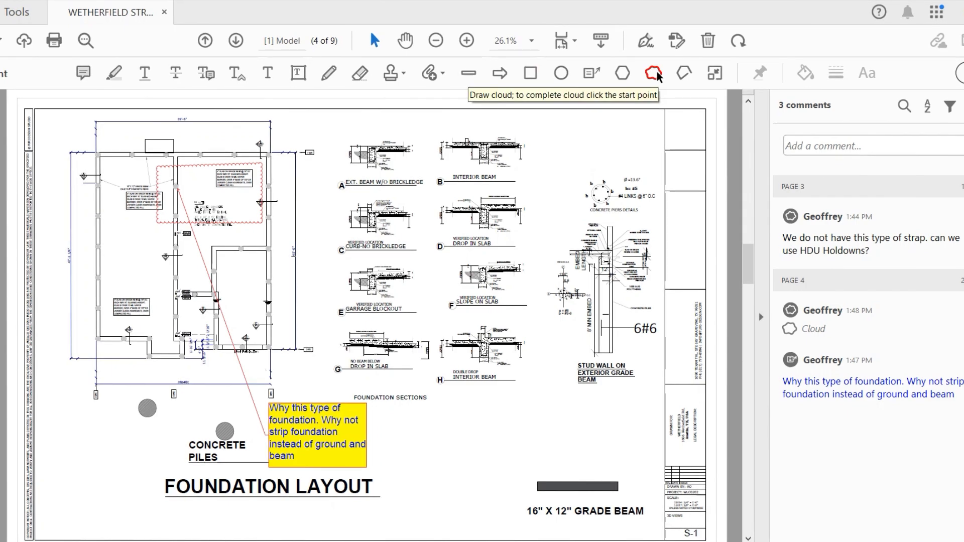
pyautogui.click(331, 132)
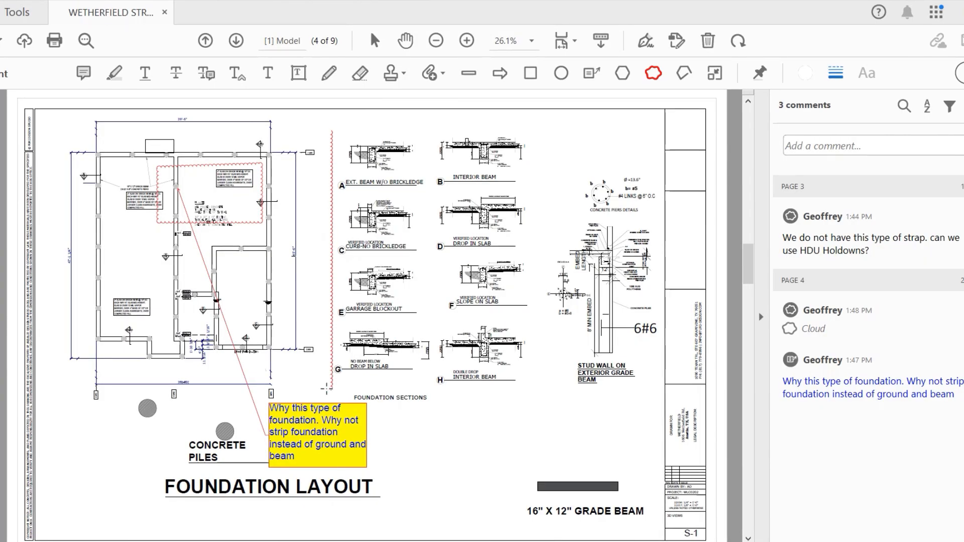
pyautogui.click(328, 390)
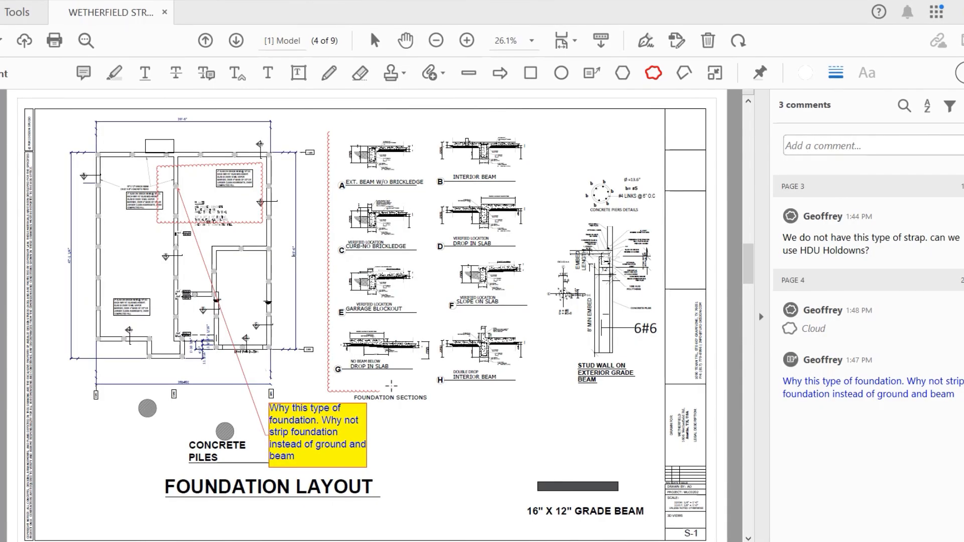
pyautogui.click(555, 391)
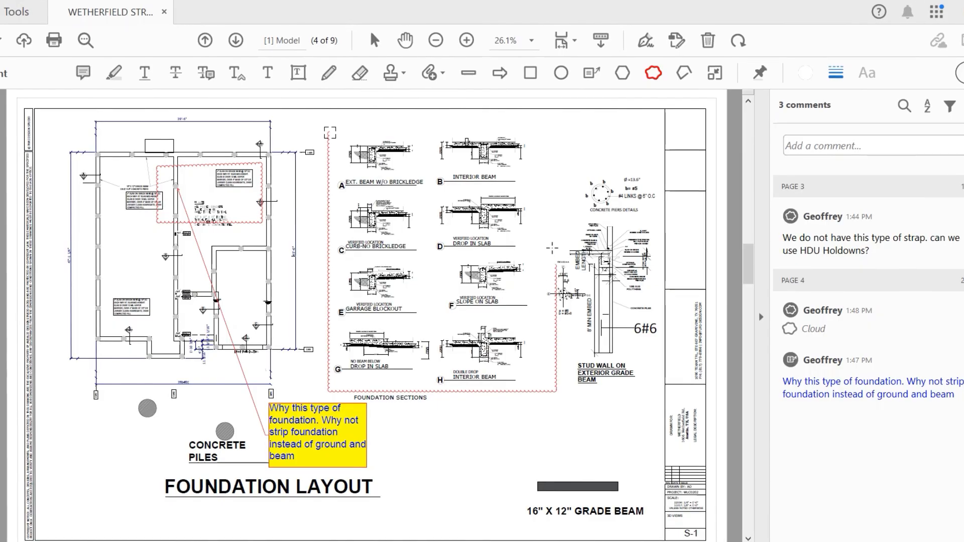
pyautogui.click(556, 124)
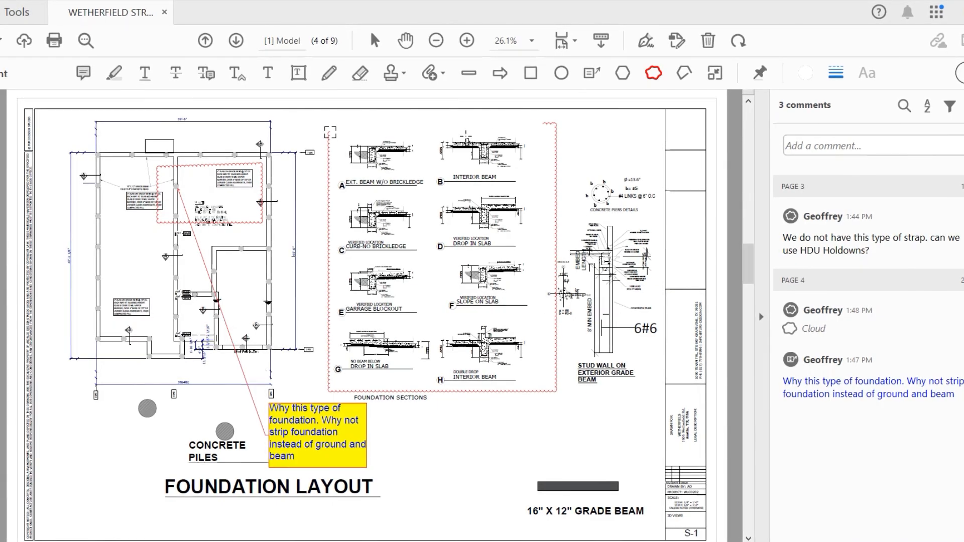
pyautogui.click(329, 132)
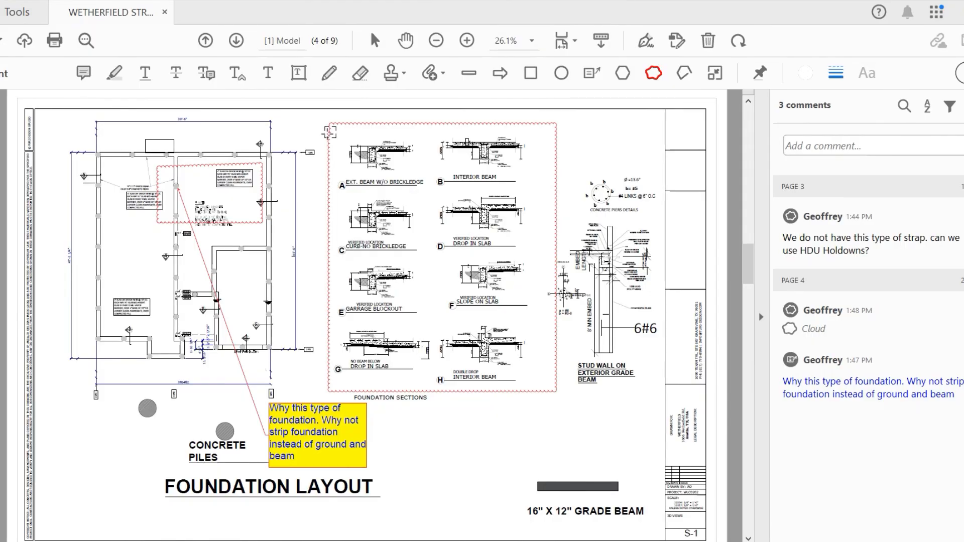
# - Set the foundation sections cloud's fill color to no color, make its properties the default and apply the changes
pyautogui.rightClick(548, 159)
pyautogui.click(573, 292)
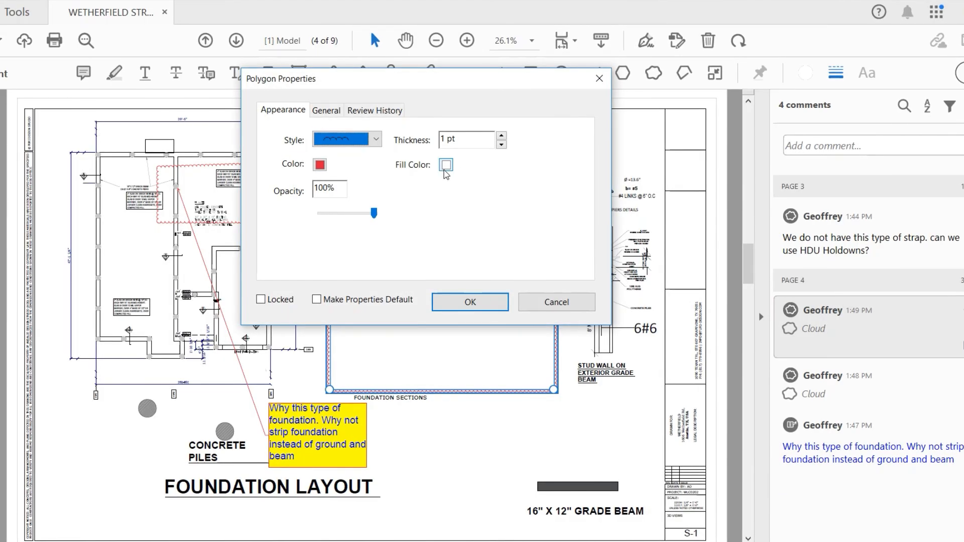
pyautogui.click(445, 165)
pyautogui.click(530, 179)
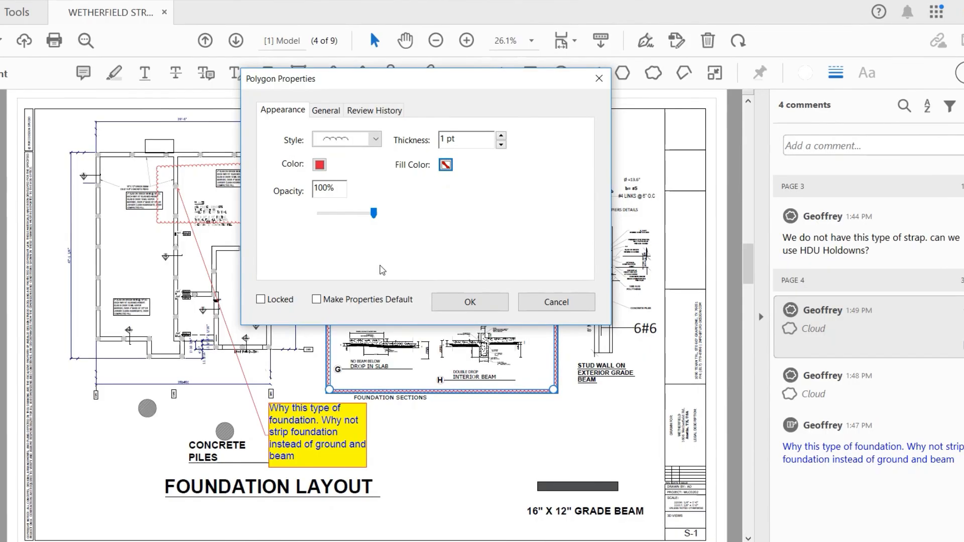
pyautogui.click(317, 299)
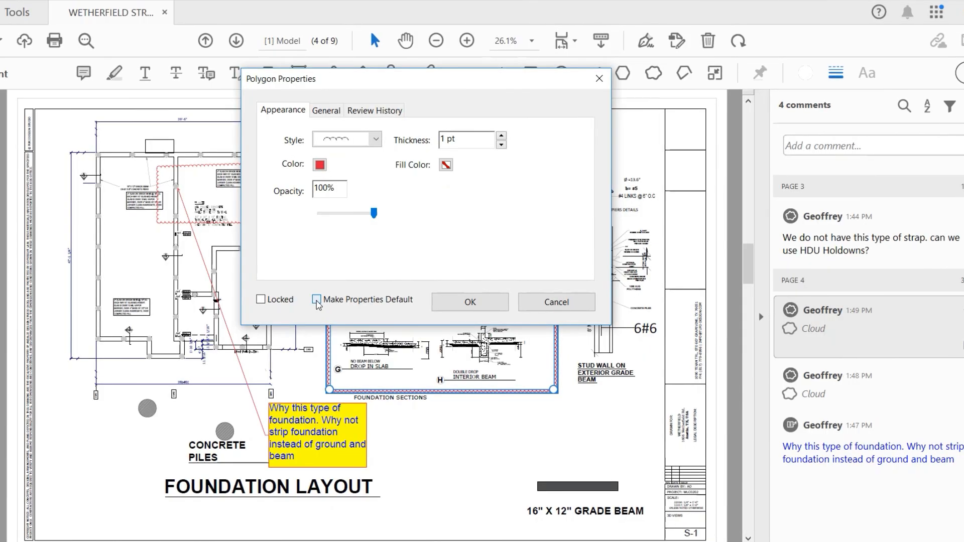
pyautogui.click(497, 304)
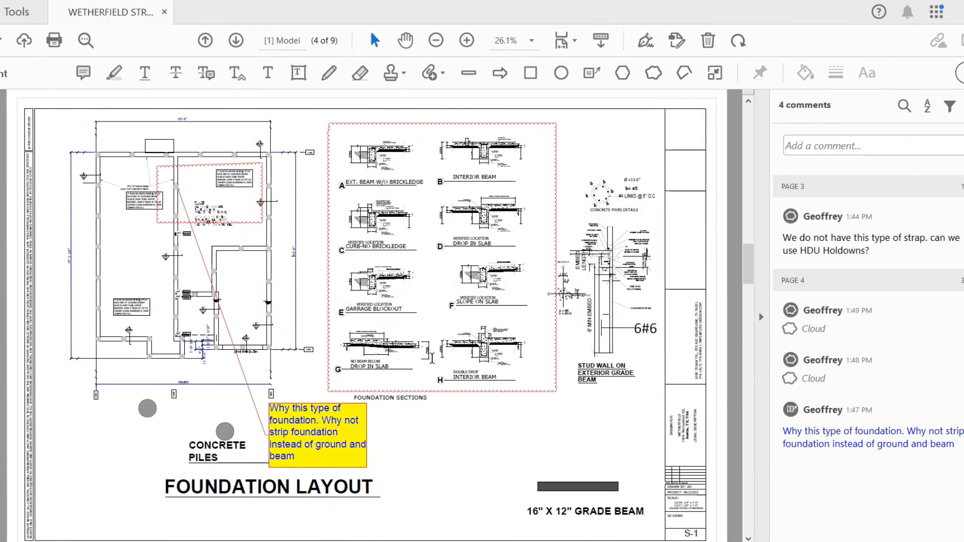
# - Draw a rectangular revision cloud around the boxed note near the lower-left corner of the foundation plan
pyautogui.click(650, 74)
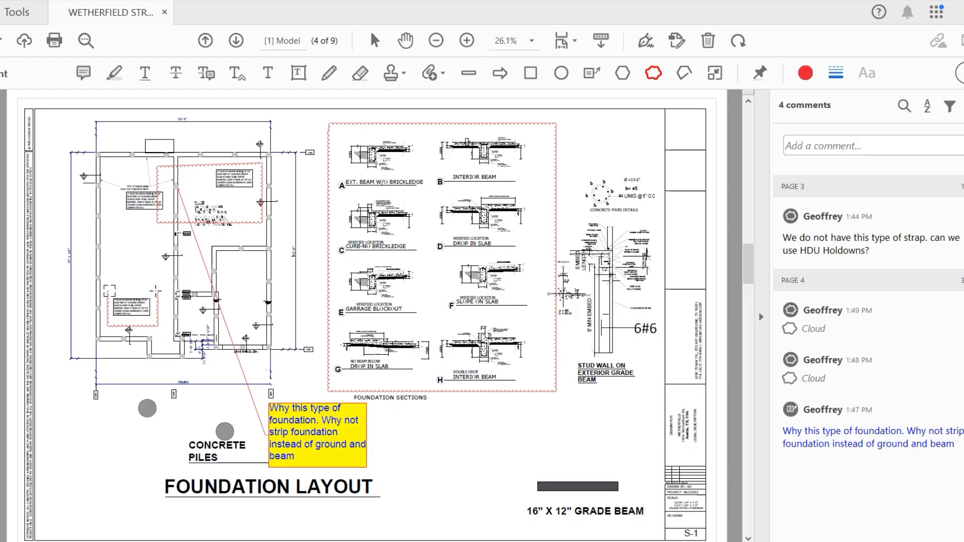
pyautogui.click(109, 290)
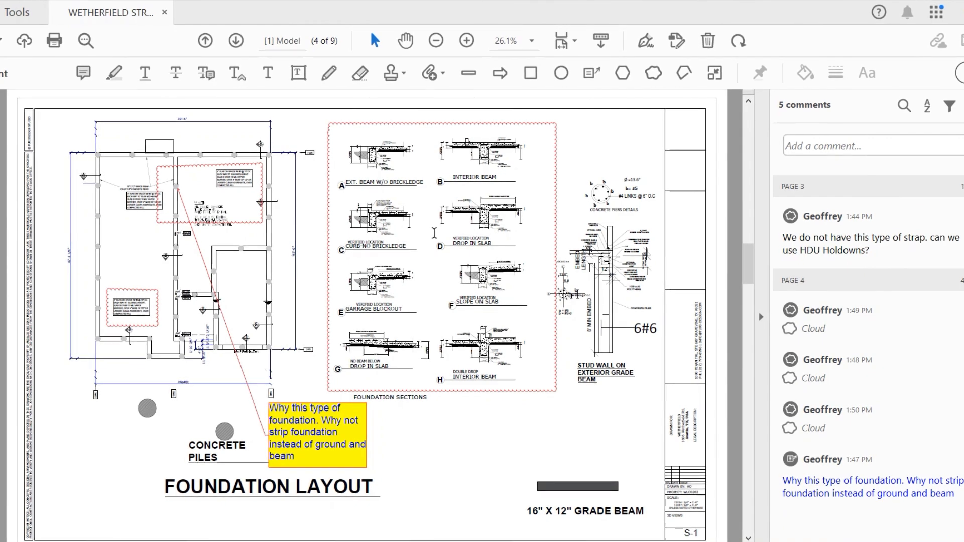
# - Add a text callout pointing at foundation section H reading "The type of soil is good and strip foundation is ok. Please remove"
pyautogui.click(591, 73)
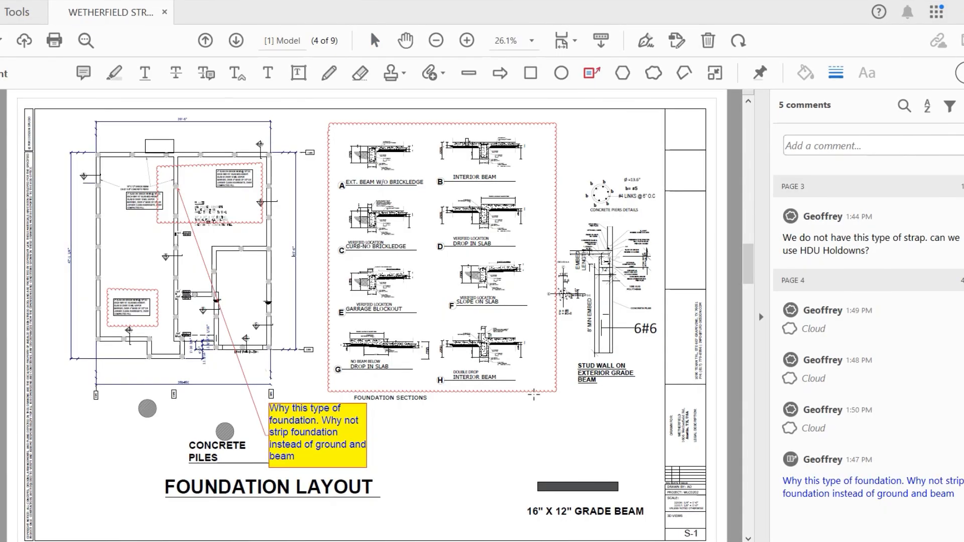
pyautogui.click(522, 383)
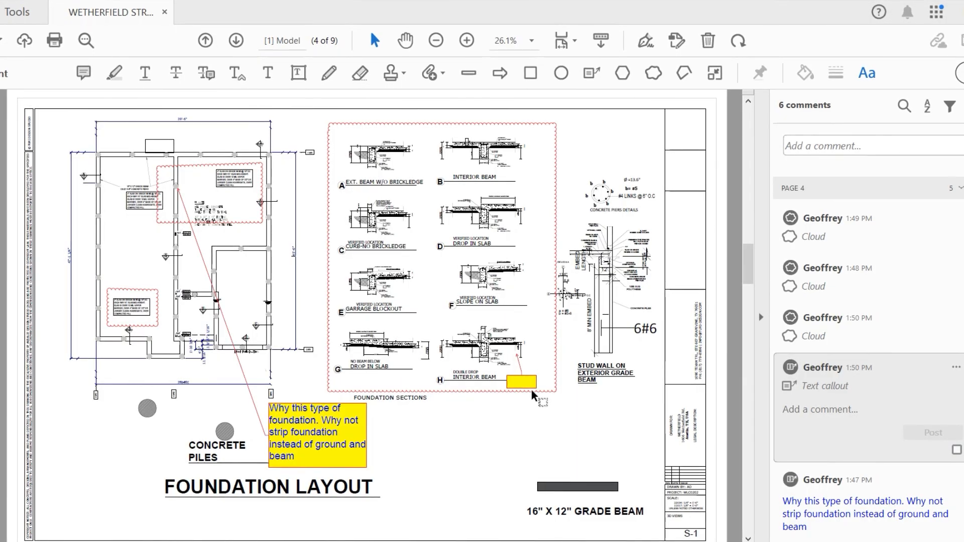
pyautogui.write('The ')
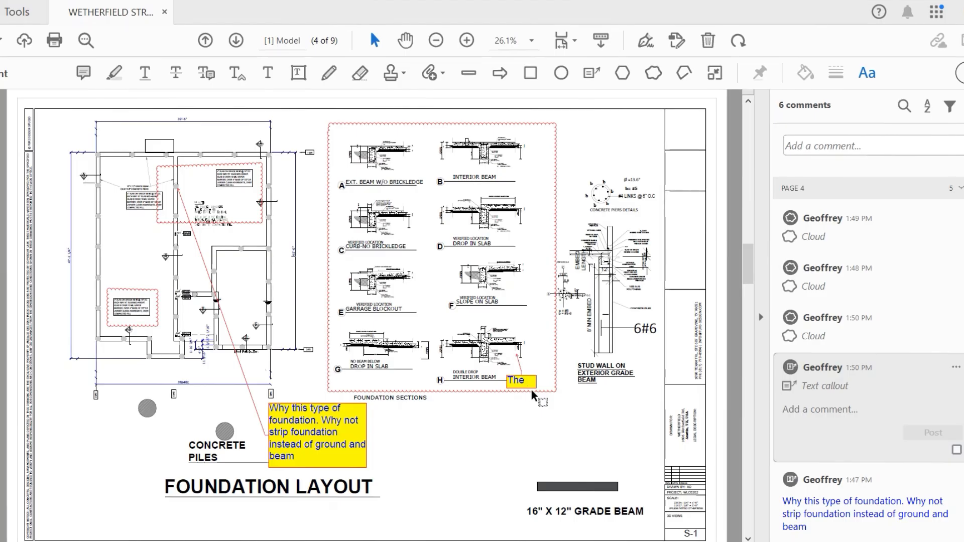
pyautogui.write('type of')
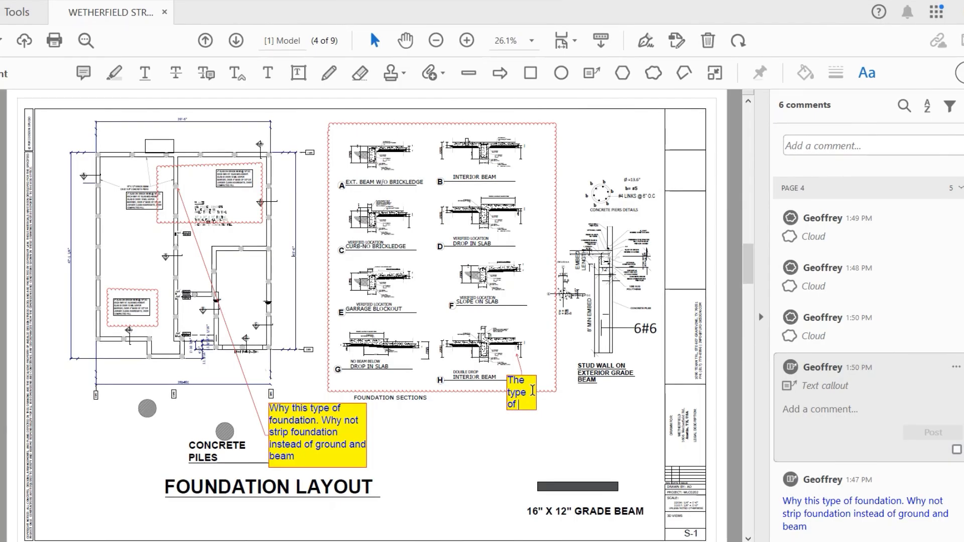
pyautogui.write(' soil is g')
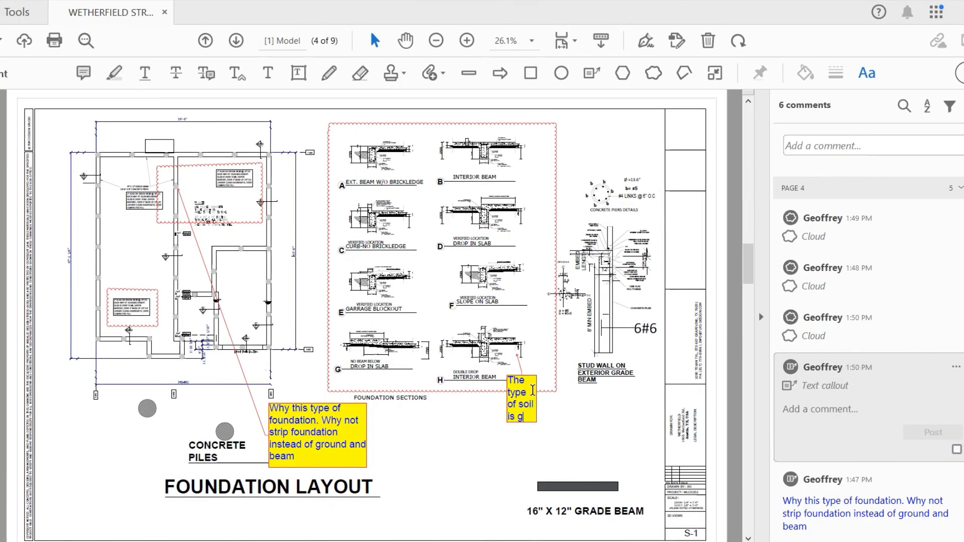
pyautogui.write('ood an')
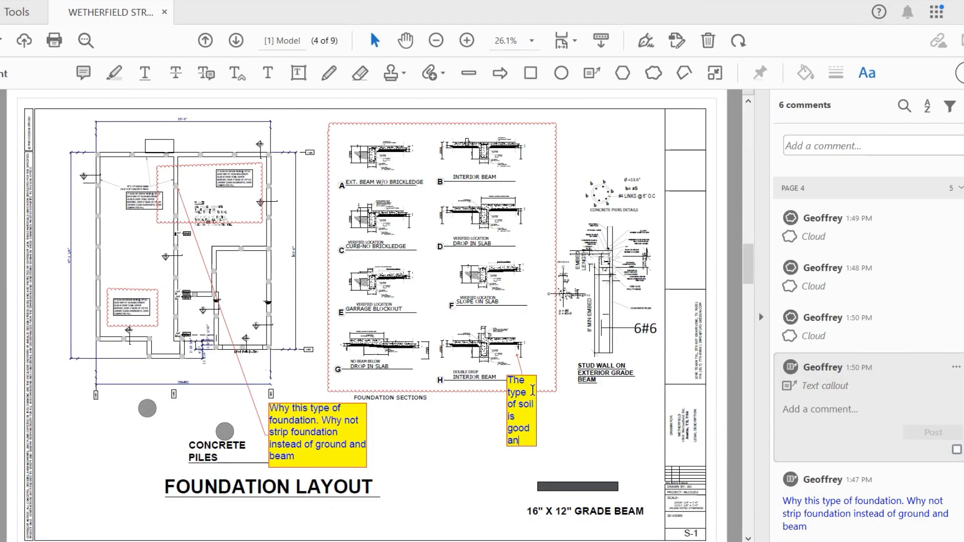
pyautogui.write('d strip ')
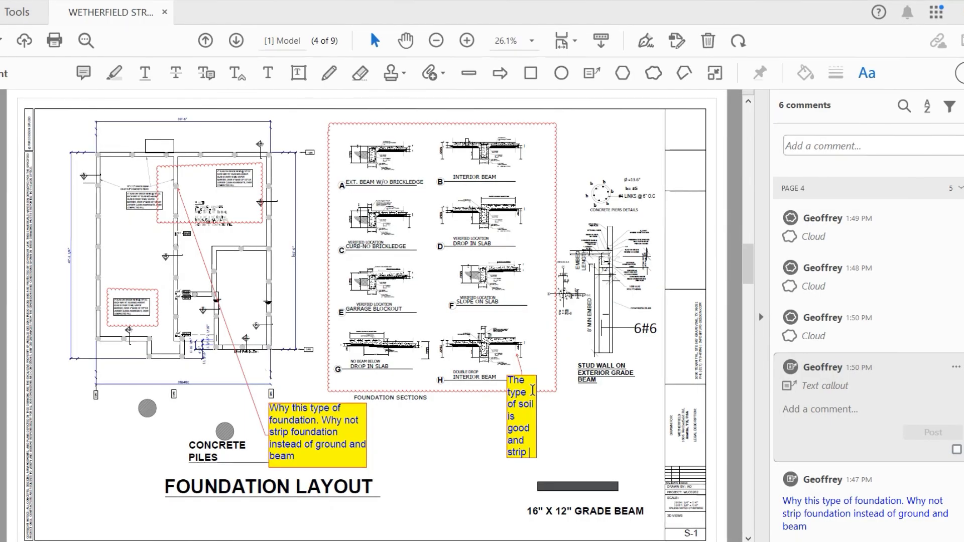
pyautogui.write('foundat')
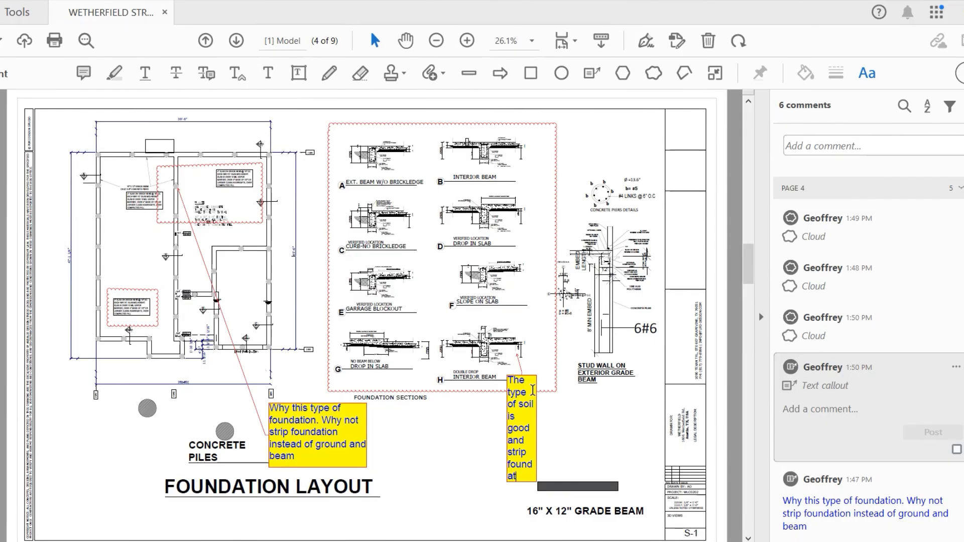
pyautogui.write('ion is ok')
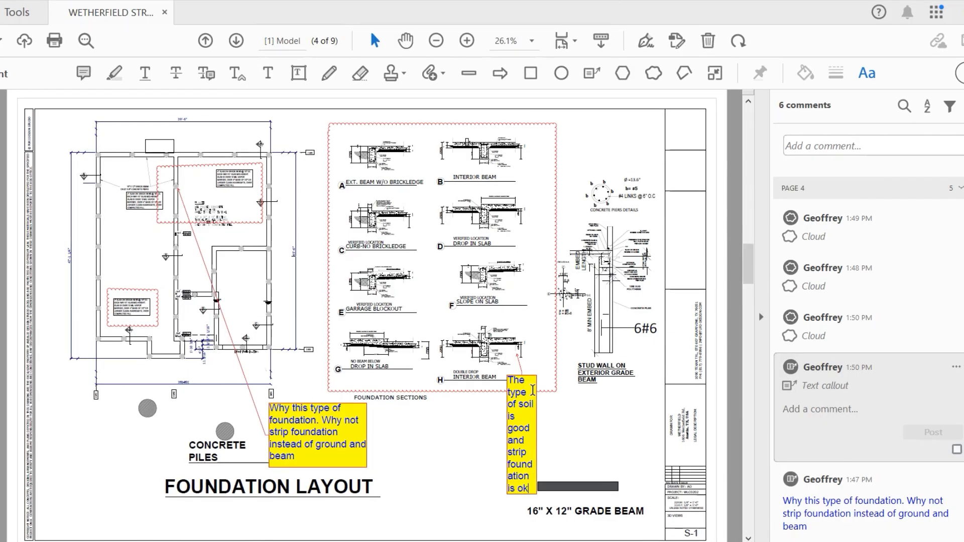
pyautogui.write('. P')
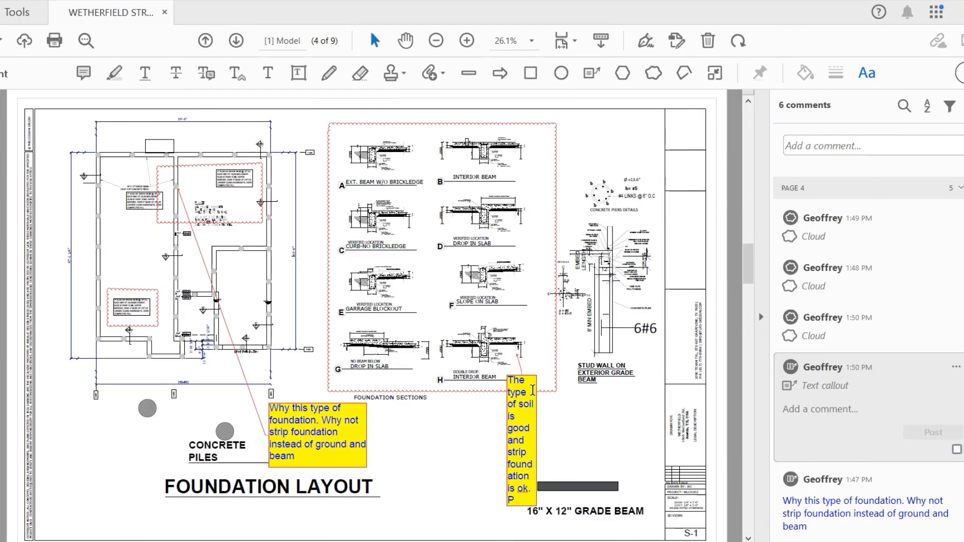
pyautogui.write('lease rem')
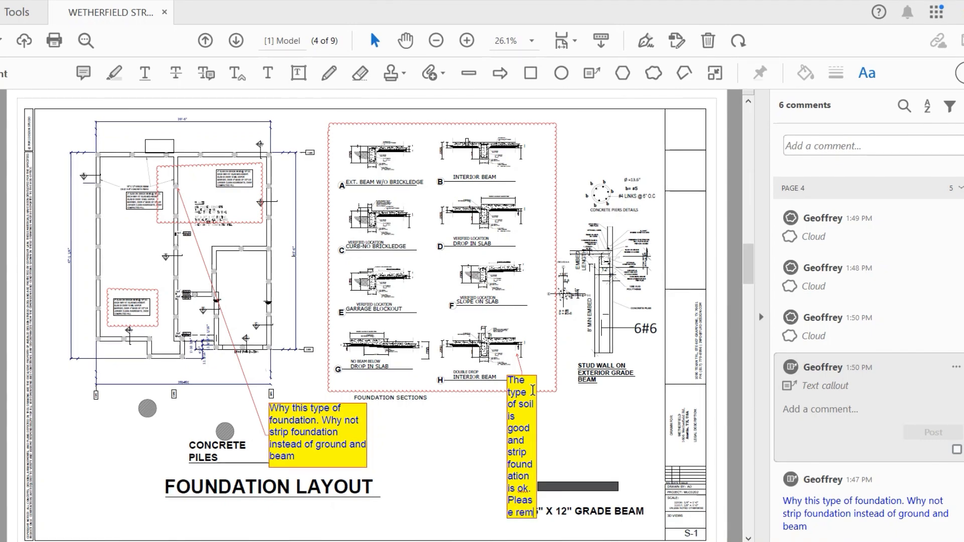
pyautogui.write('ove')
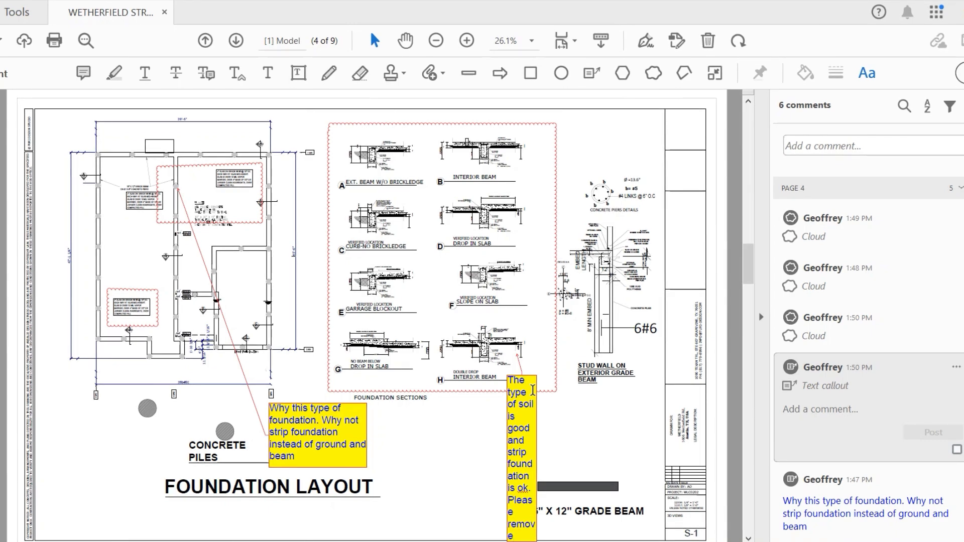
# - Widen the section H callout box and shorten its height to fit two lines of text
pyautogui.click(622, 422)
pyautogui.click(533, 448)
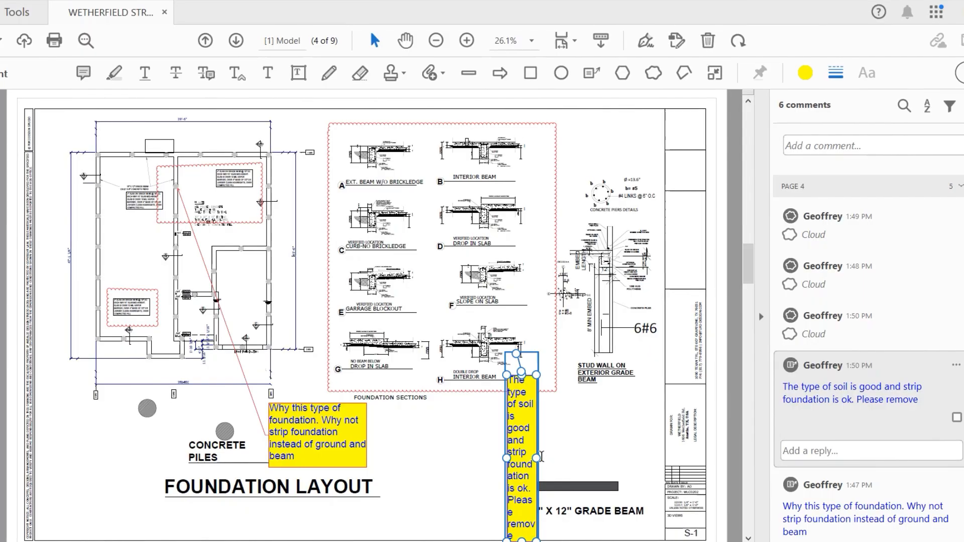
pyautogui.moveTo(537, 458); pyautogui.dragTo(652, 457)
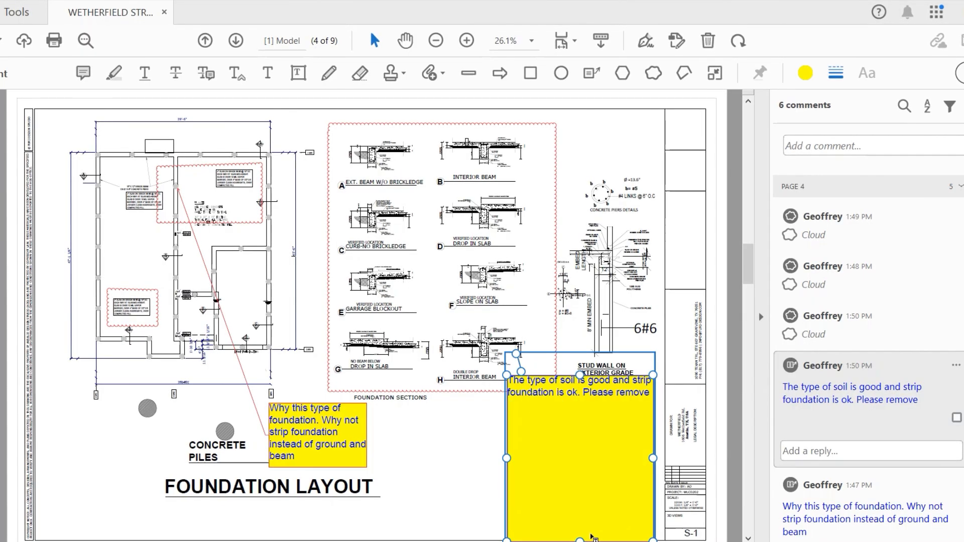
pyautogui.moveTo(580, 540); pyautogui.dragTo(570, 407)
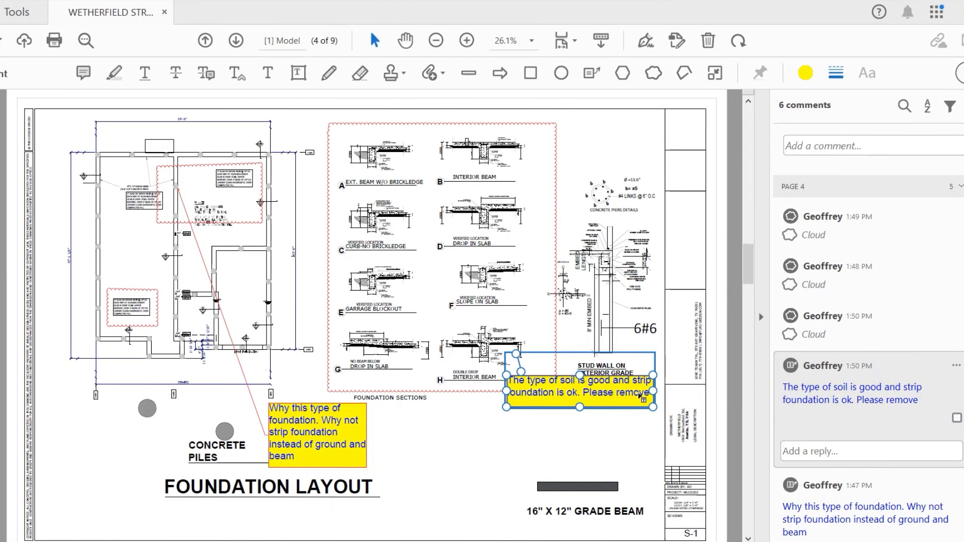
# - Complete the section H callout by adding "the details" at the end of its text
pyautogui.click(646, 396)
pyautogui.write('t')
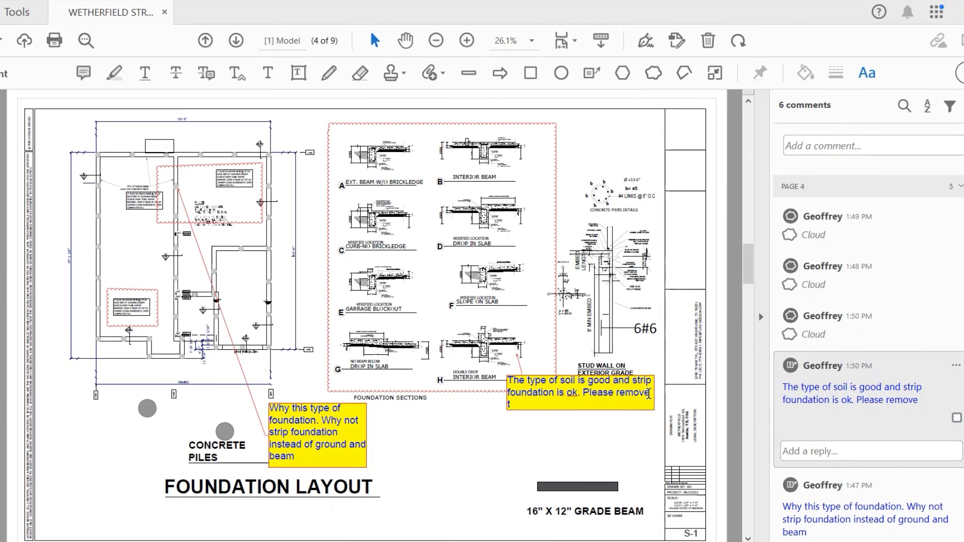
pyautogui.write('he details')
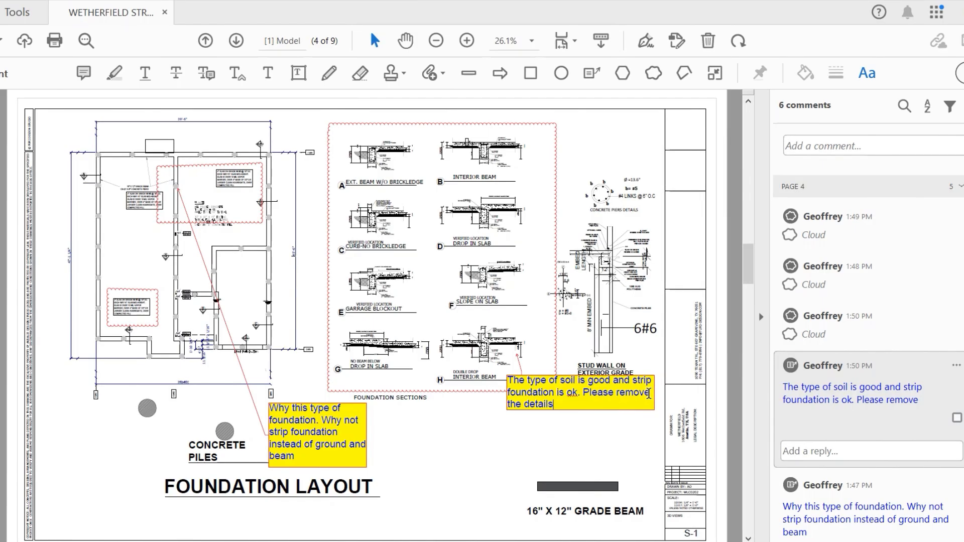
pyautogui.click(560, 408)
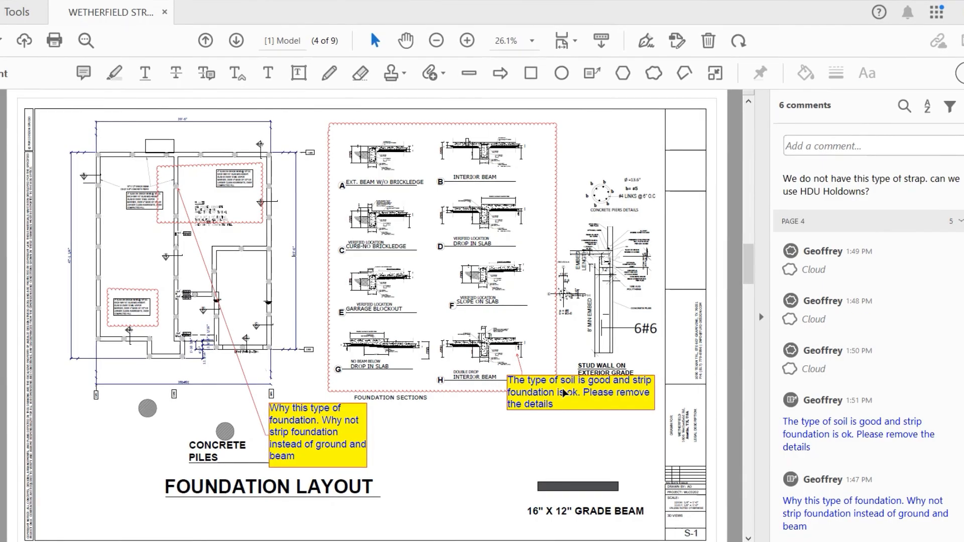
# - Move the section H callout's text box into the empty area below the foundation sections and deselect it
pyautogui.moveTo(521, 372); pyautogui.dragTo(504, 412)
pyautogui.moveTo(578, 381); pyautogui.dragTo(486, 448)
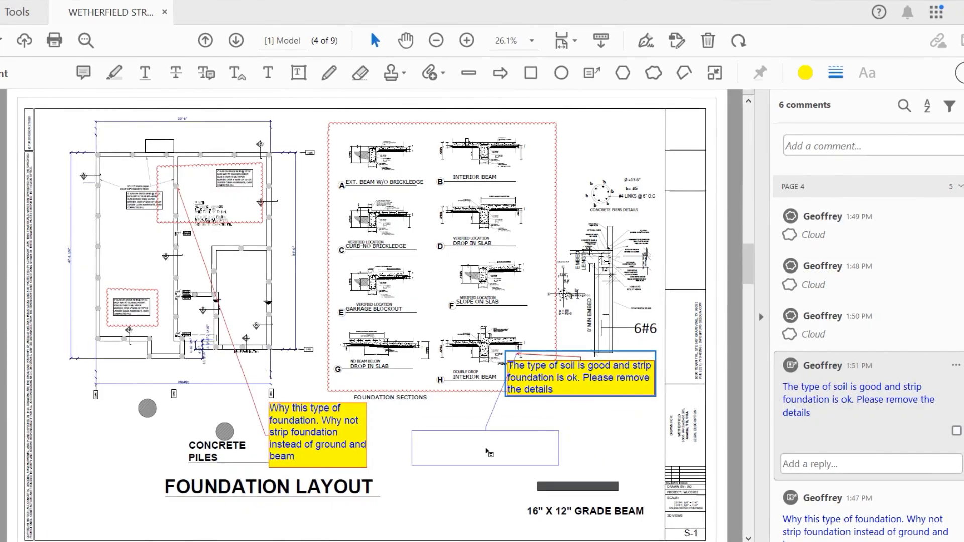
pyautogui.click(604, 418)
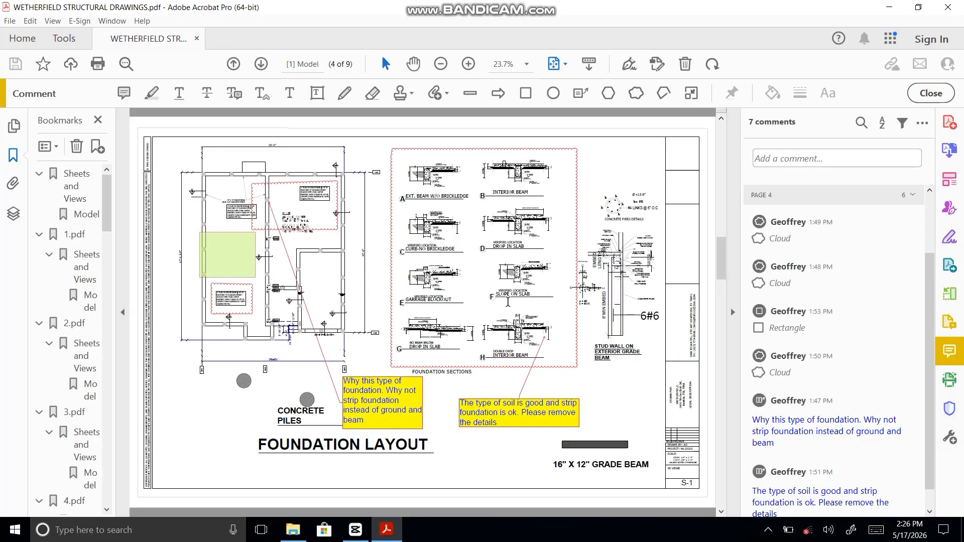
# - Place a sticky note on the floor joists of sheet S-2 and write "Why use 2x14 joists at 12" center to center"
pyautogui.scroll(-1, 509, 307)
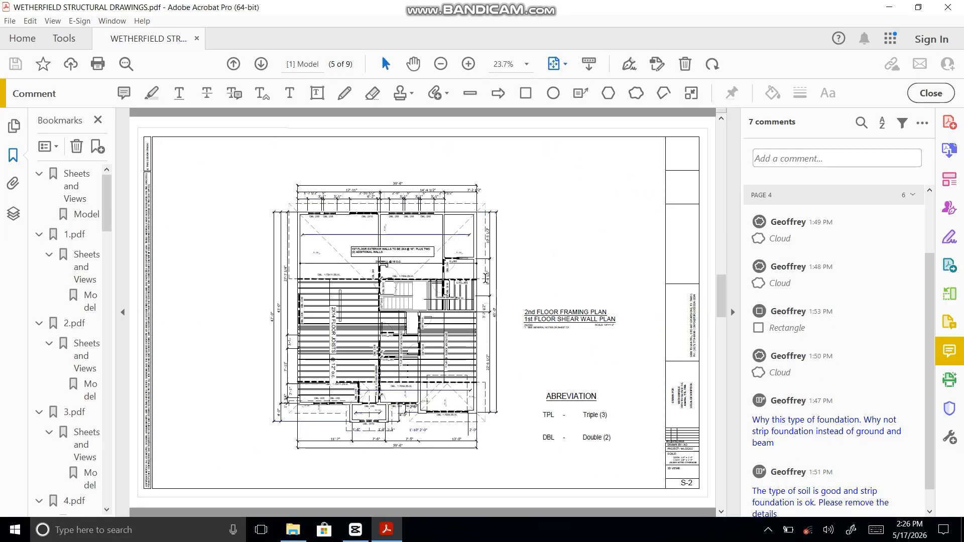
pyautogui.click(124, 94)
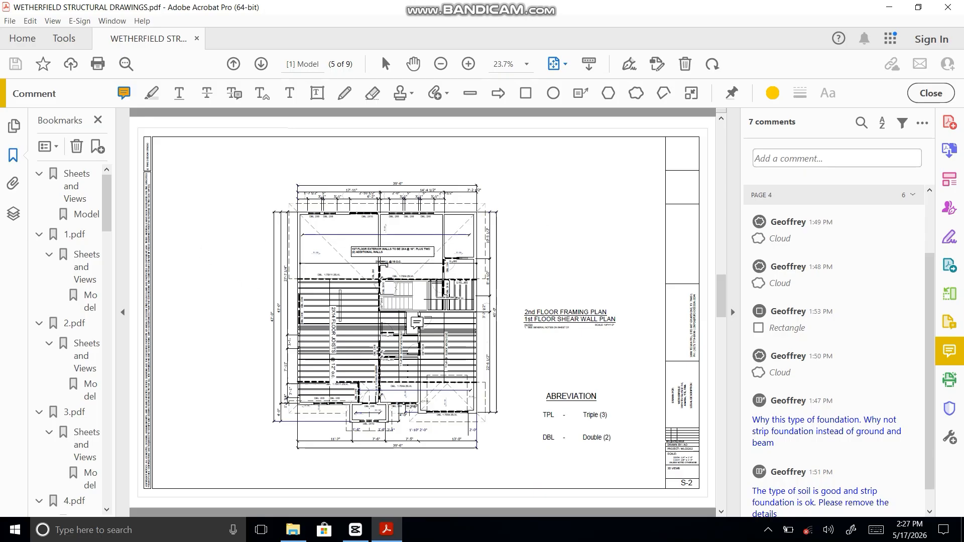
pyautogui.click(354, 340)
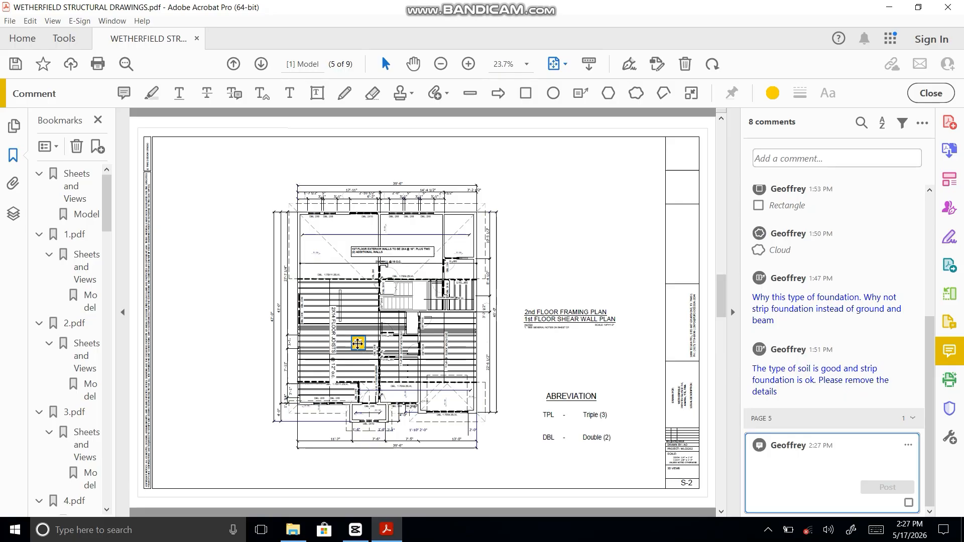
pyautogui.doubleClick(357, 344)
pyautogui.write('Why u')
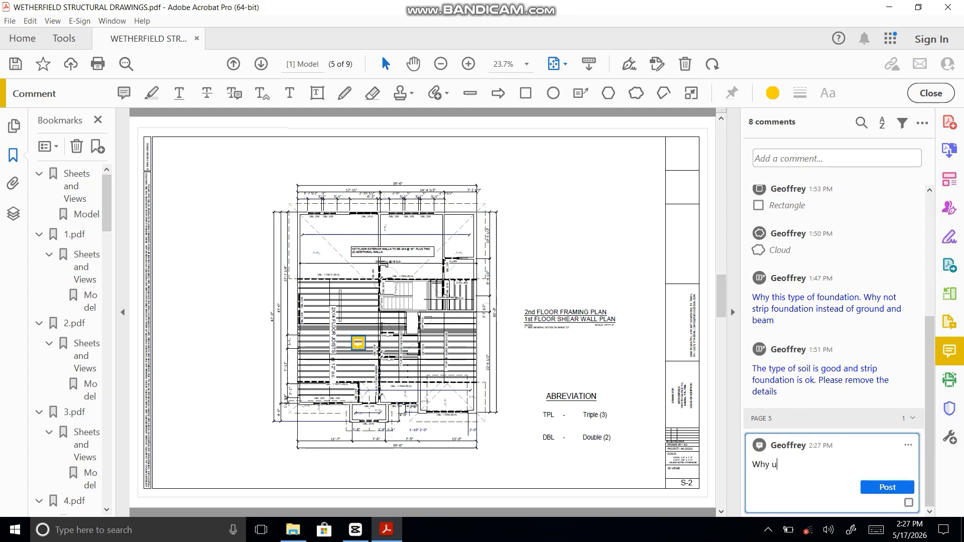
pyautogui.write('se 2x14 joists at')
pyautogui.write('12" center to ')
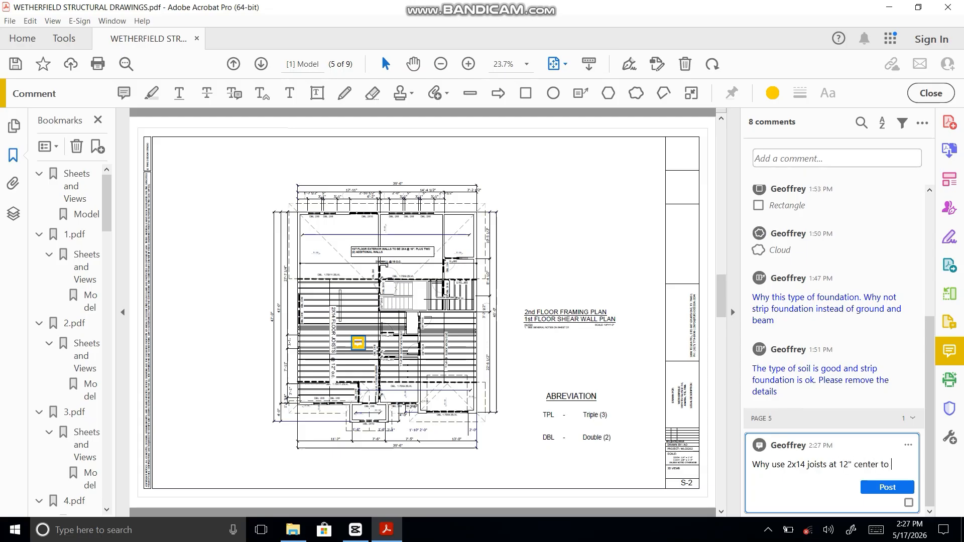
pyautogui.write('center')
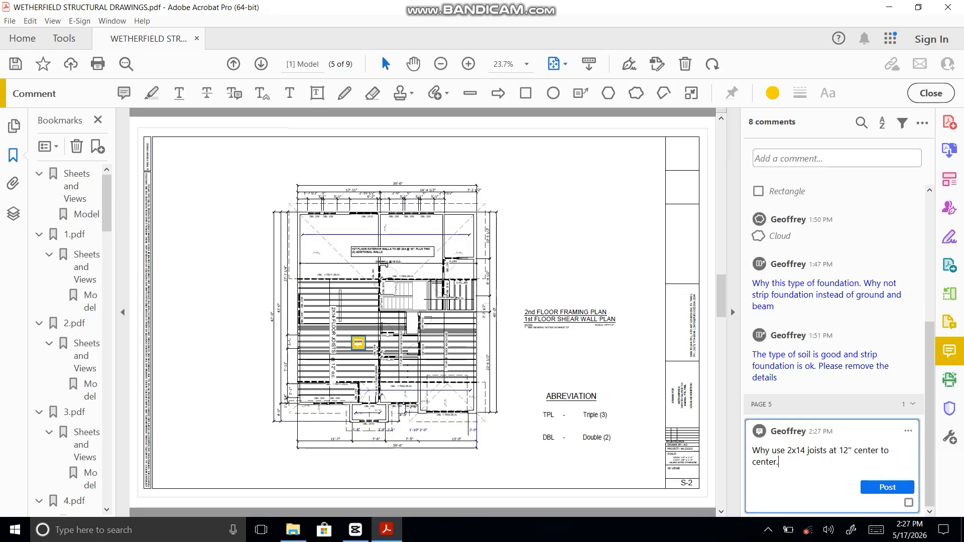
# - Extend the S-2 joist note with "Because this will affect the architects allowed floor level. Can we use LVLs with shorter depth" and post it
pyautogui.write('. Because w')
pyautogui.press('BackSpace')
pyautogui.write('this will affect')
pyautogui.write('a')
pyautogui.press('BackSpace')
pyautogui.write('t')
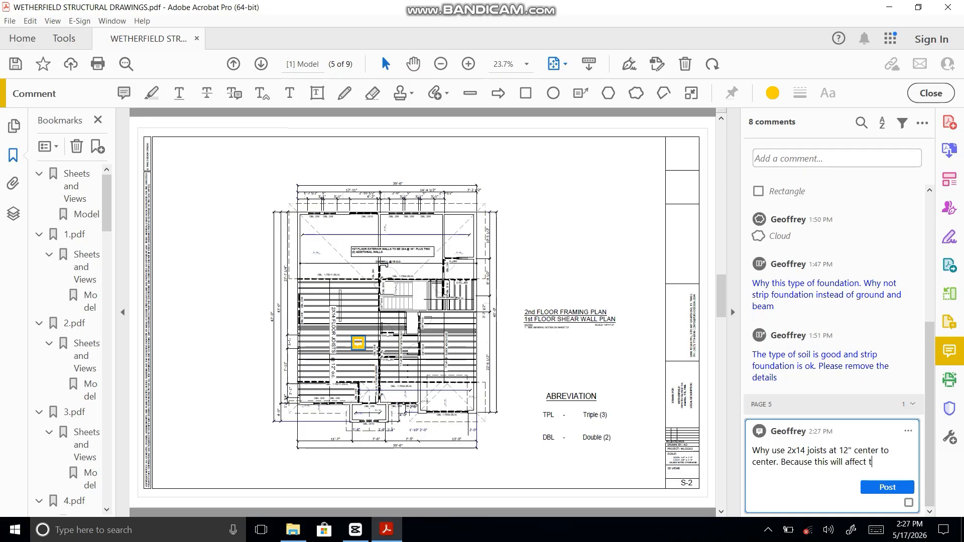
pyautogui.write('he architects')
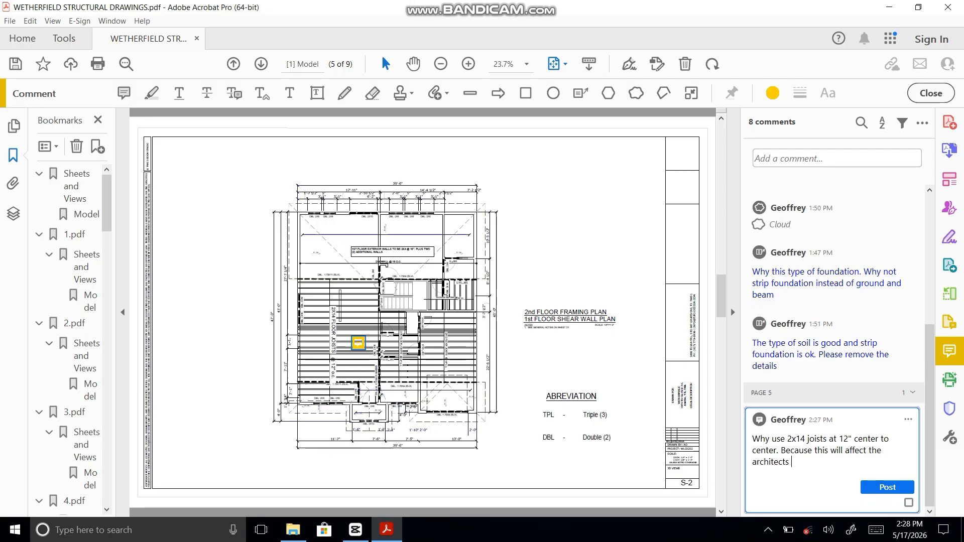
pyautogui.write('allowed floor level. Can we')
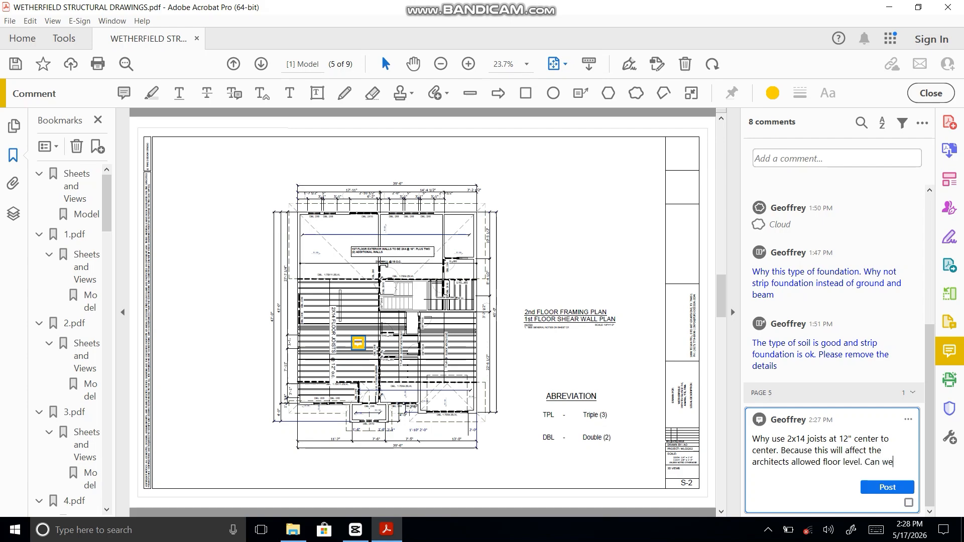
pyautogui.write(' use LVL')
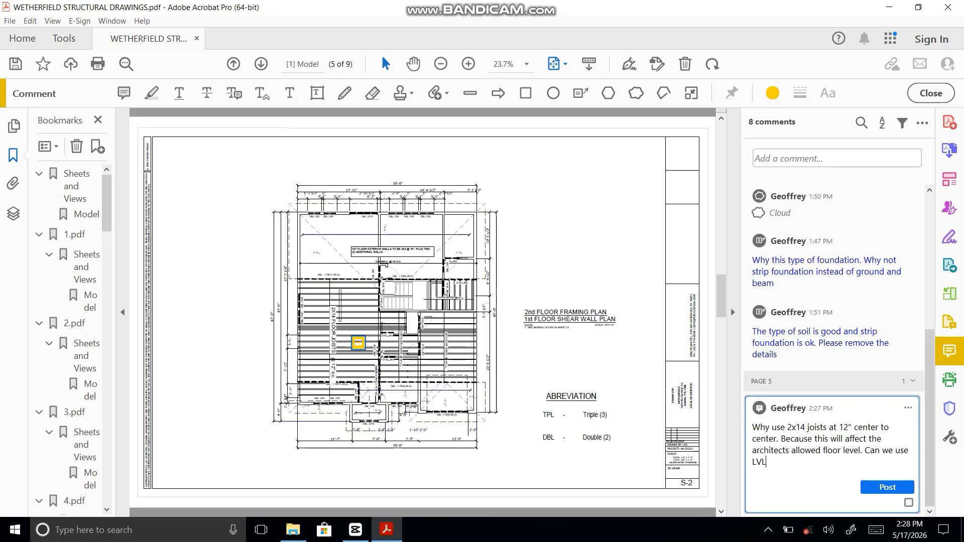
pyautogui.write('s with shorter depth')
pyautogui.click(535, 353)
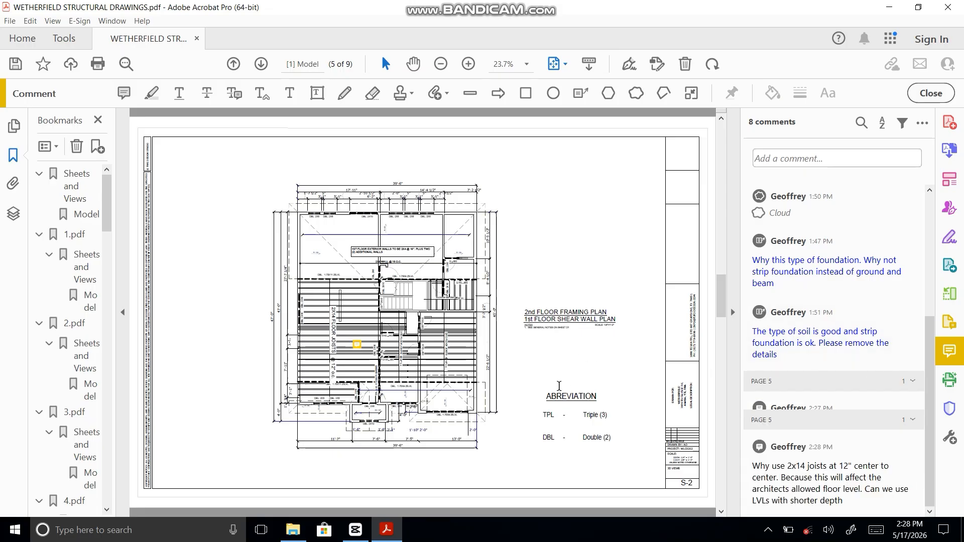
pyautogui.moveTo(355, 346)
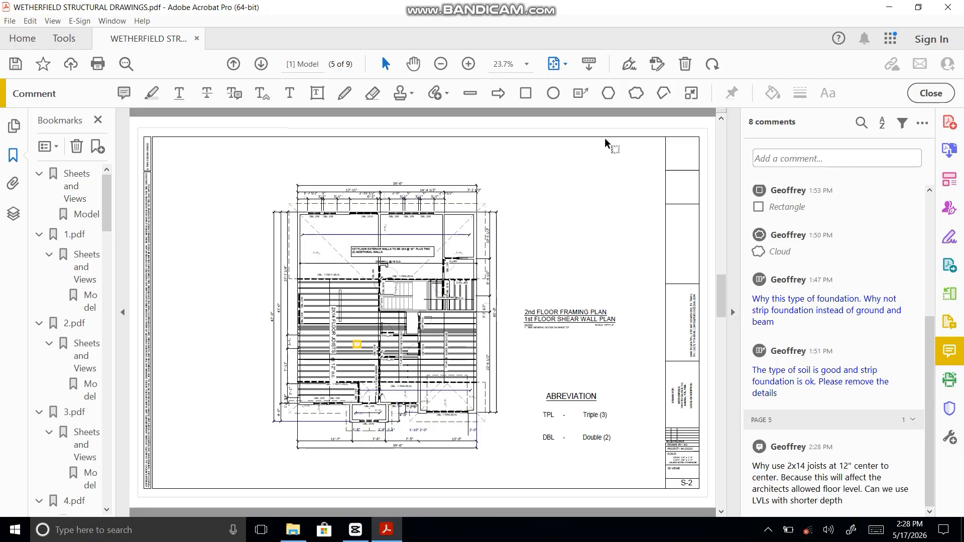
# - Draw a small sample rectangle in the blank area beside the framing plan's upper left corner and open its properties
pyautogui.click(524, 95)
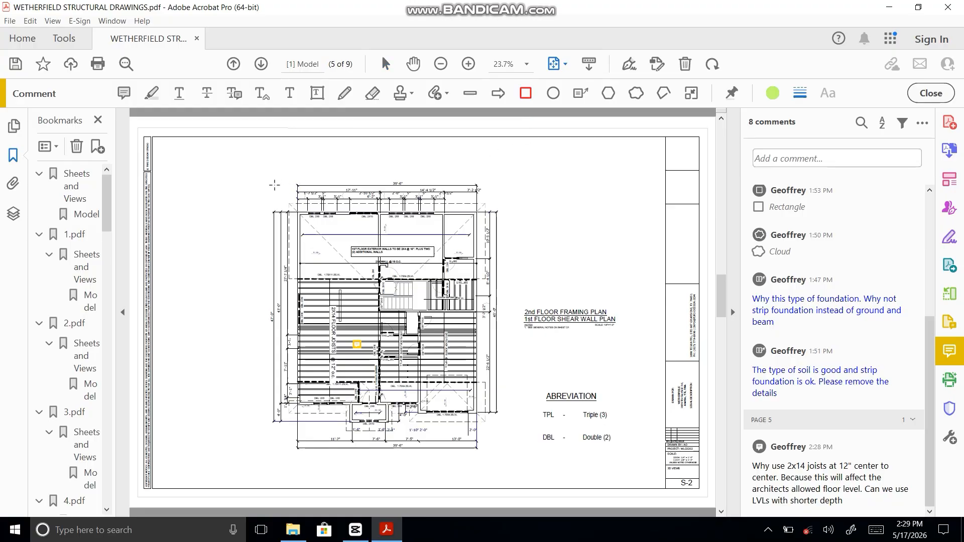
pyautogui.moveTo(251, 176)
pyautogui.mouseDown()
pyautogui.moveTo(286, 236)
pyautogui.moveTo(309, 236)
pyautogui.moveTo(276, 183)
pyautogui.moveTo(329, 221)
pyautogui.moveTo(491, 419)
pyautogui.moveTo(279, 216)
pyautogui.moveTo(266, 183)
pyautogui.moveTo(272, 194)
pyautogui.mouseUp()
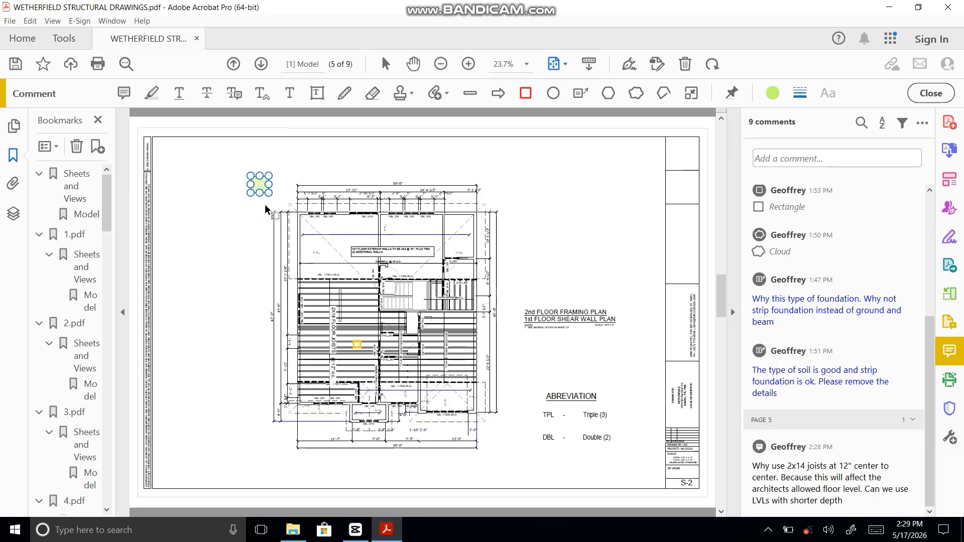
pyautogui.rightClick(265, 194)
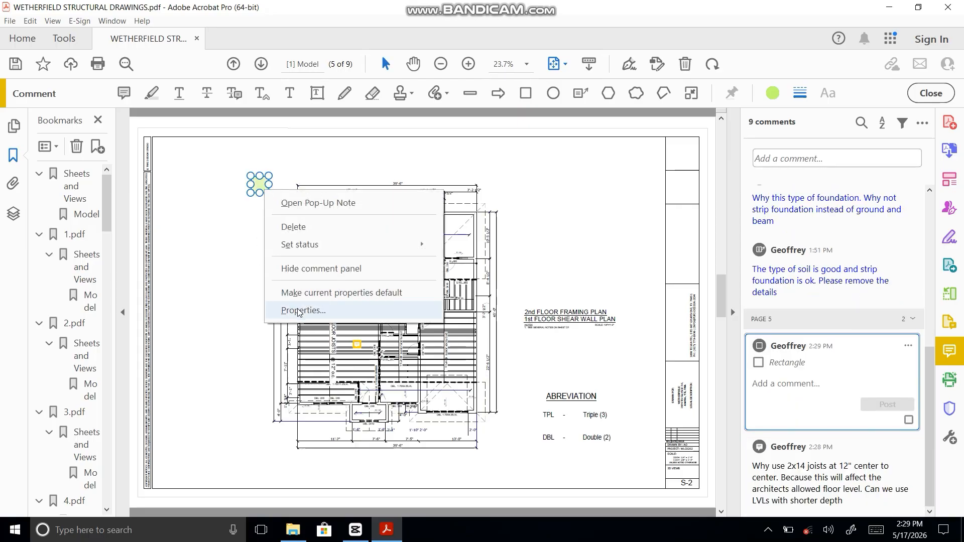
pyautogui.click(301, 311)
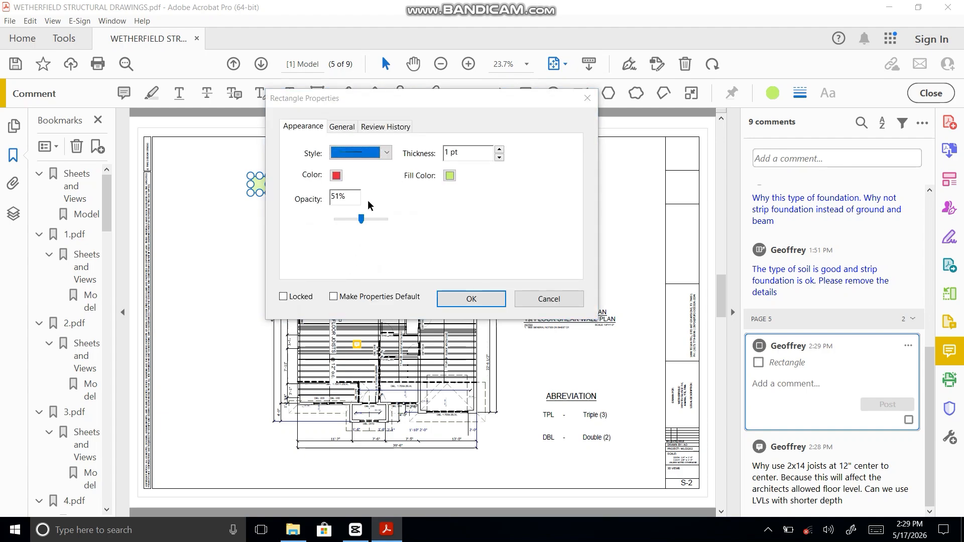
# - Give the rectangle the larger cloudy border style, 100% opacity and no fill, and make these properties the default
pyautogui.click(386, 154)
pyautogui.click(387, 153)
pyautogui.click(387, 153)
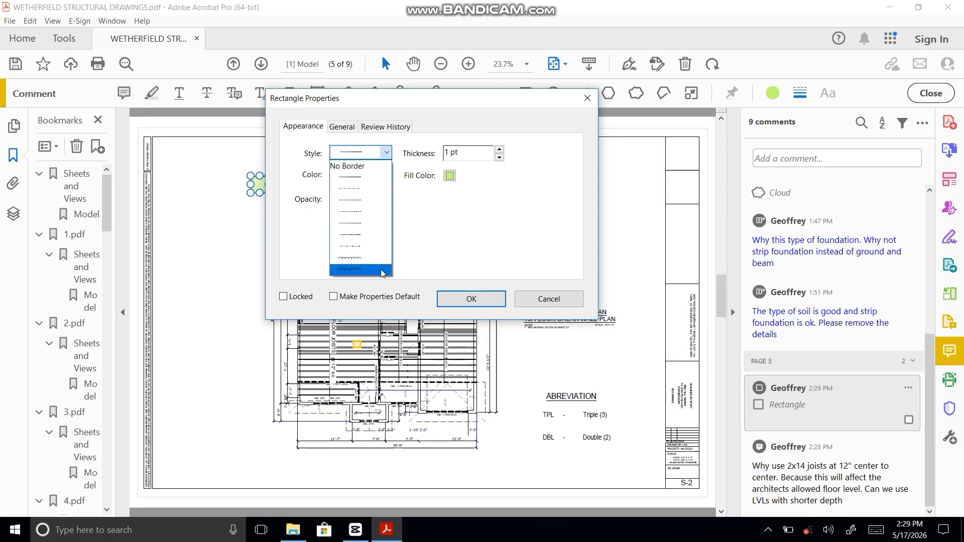
pyautogui.click(382, 273)
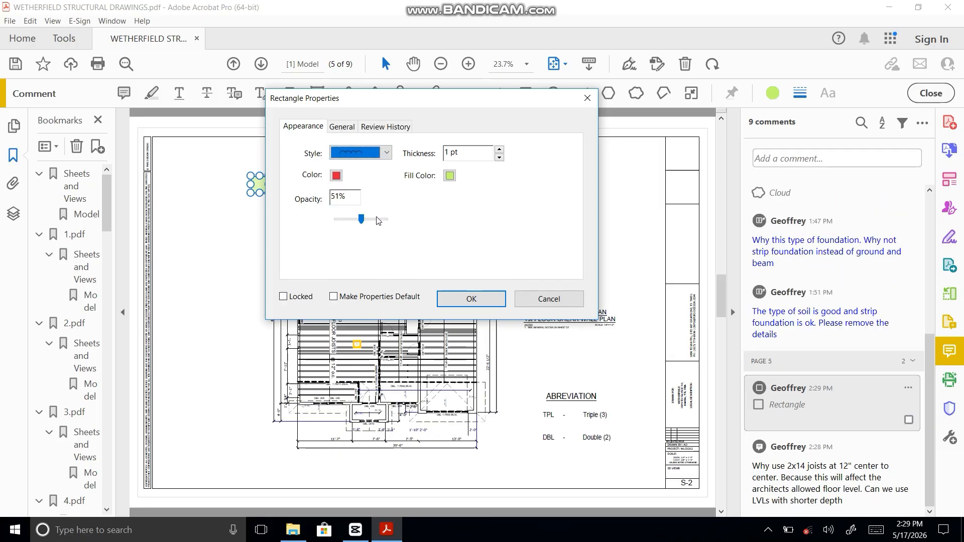
pyautogui.moveTo(361, 219); pyautogui.dragTo(393, 225)
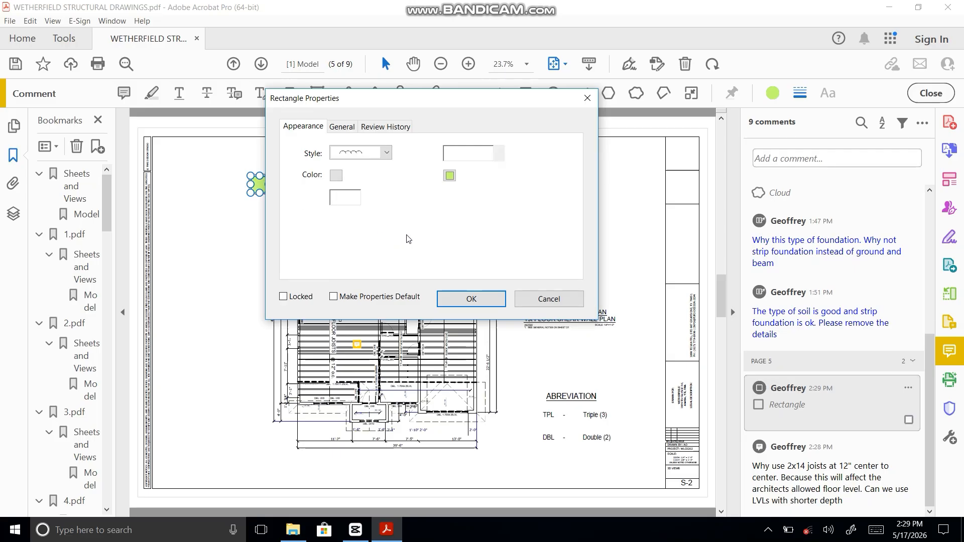
pyautogui.click(449, 176)
pyautogui.click(526, 195)
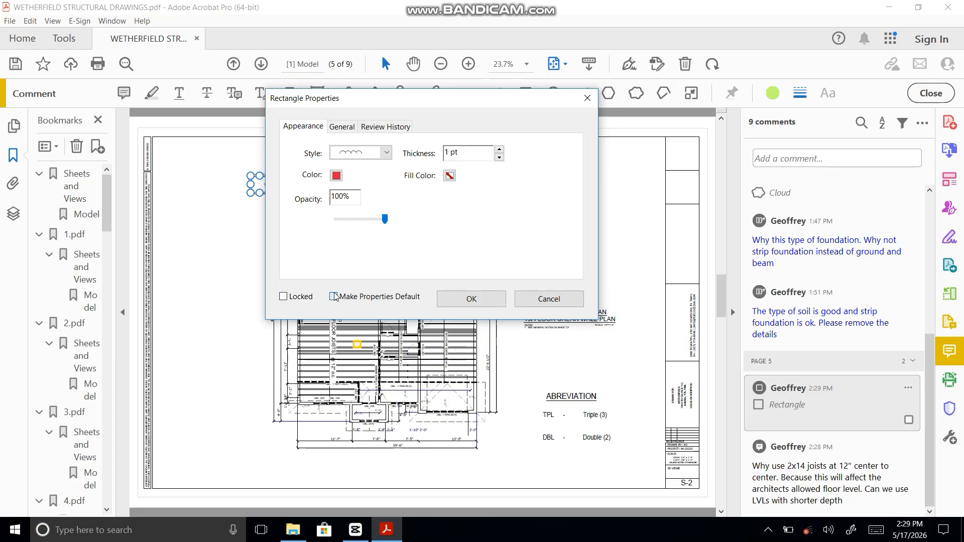
pyautogui.click(474, 299)
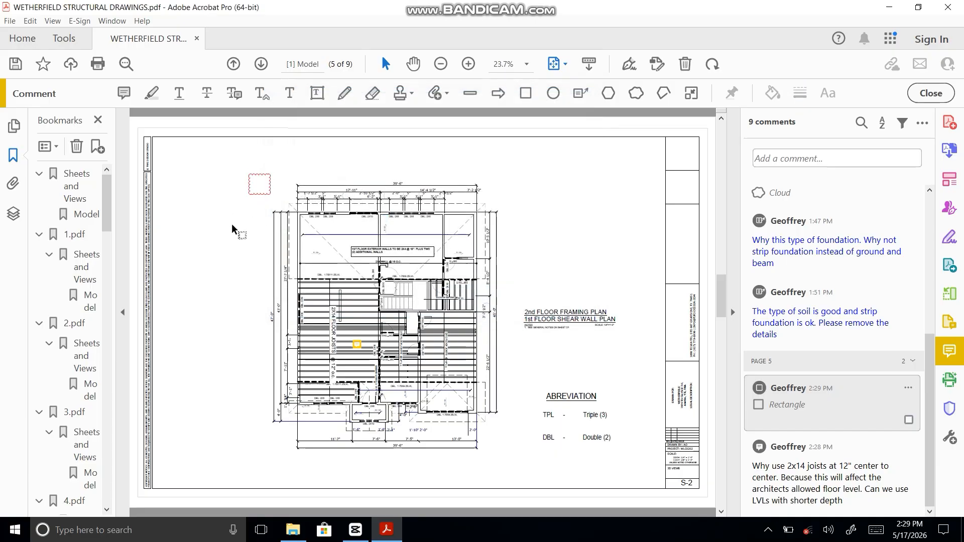
# - Delete the sample rectangle and draw a tall cloudy rectangle around the 2x14 floor joists label on the framing plan
pyautogui.click(260, 184)
pyautogui.press('Delete')
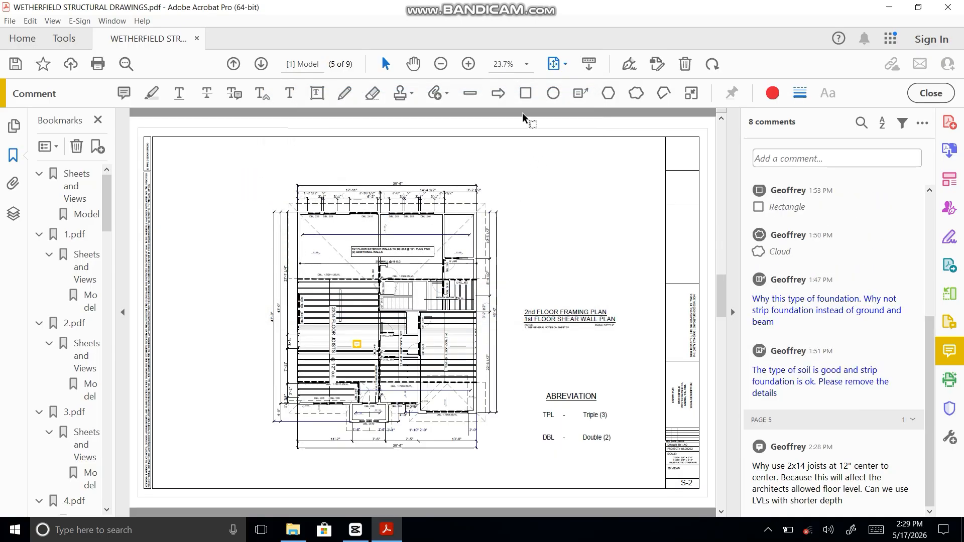
pyautogui.click(525, 93)
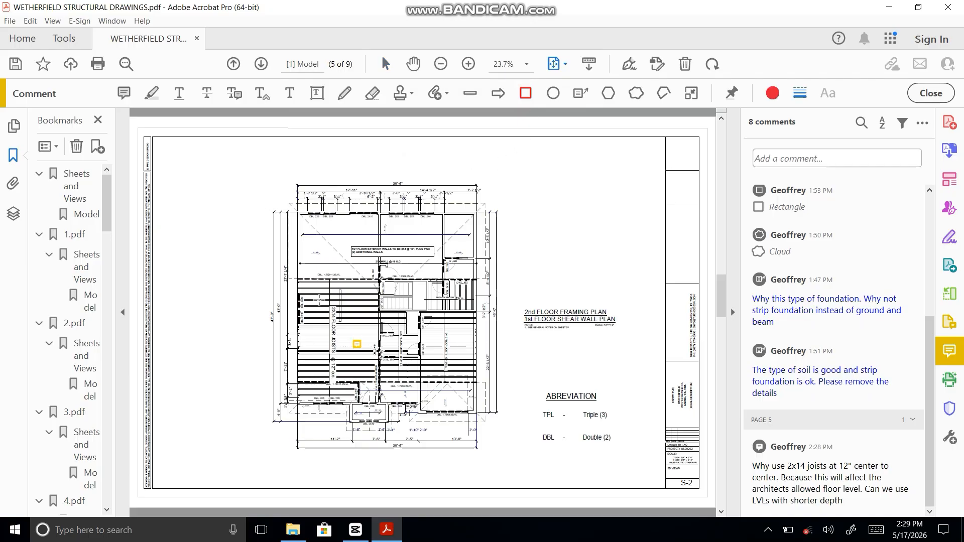
pyautogui.moveTo(319, 300); pyautogui.dragTo(340, 389)
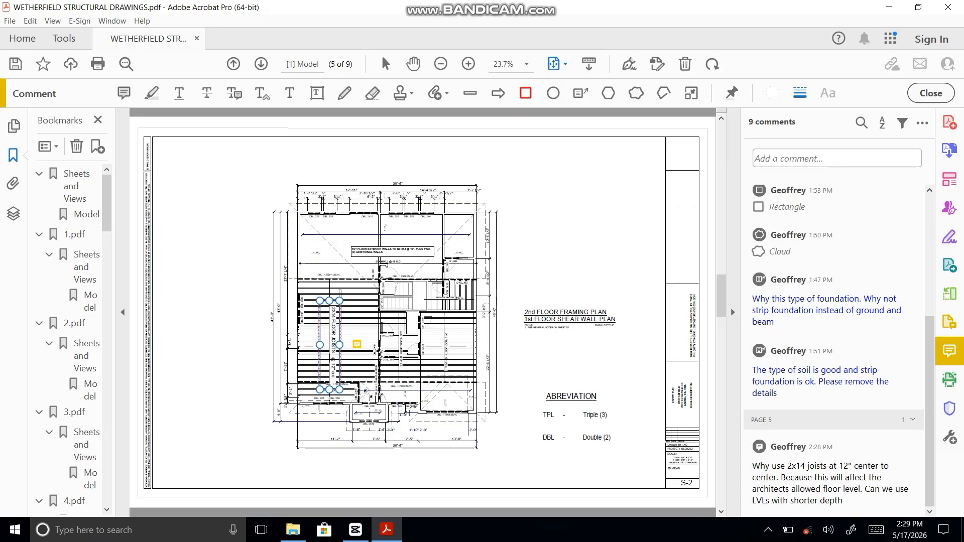
pyautogui.click(547, 200)
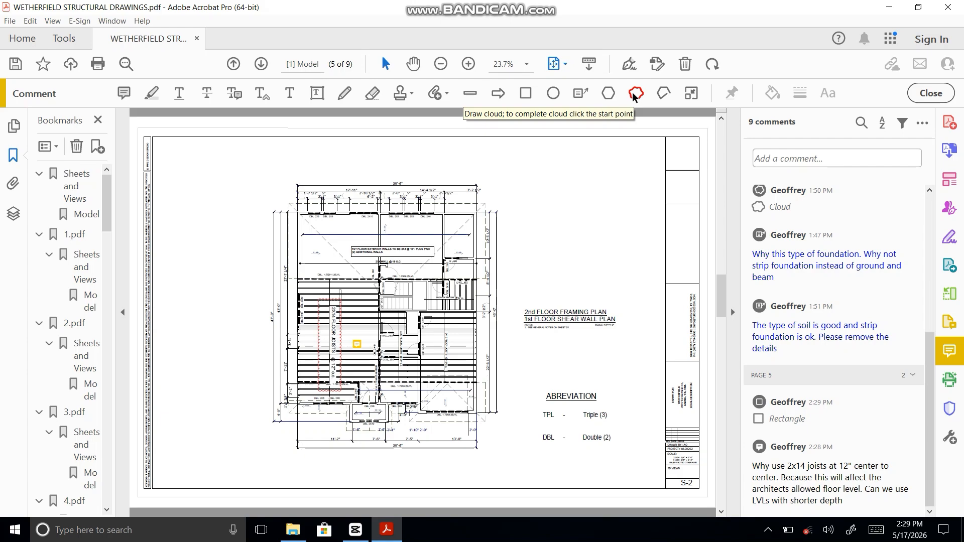
# - Draw a cloudy rectangle around the 2nd floor framing plan and 1st floor shear wall plan title, and deselect it
pyautogui.click(526, 93)
pyautogui.moveTo(513, 288); pyautogui.dragTo(636, 358)
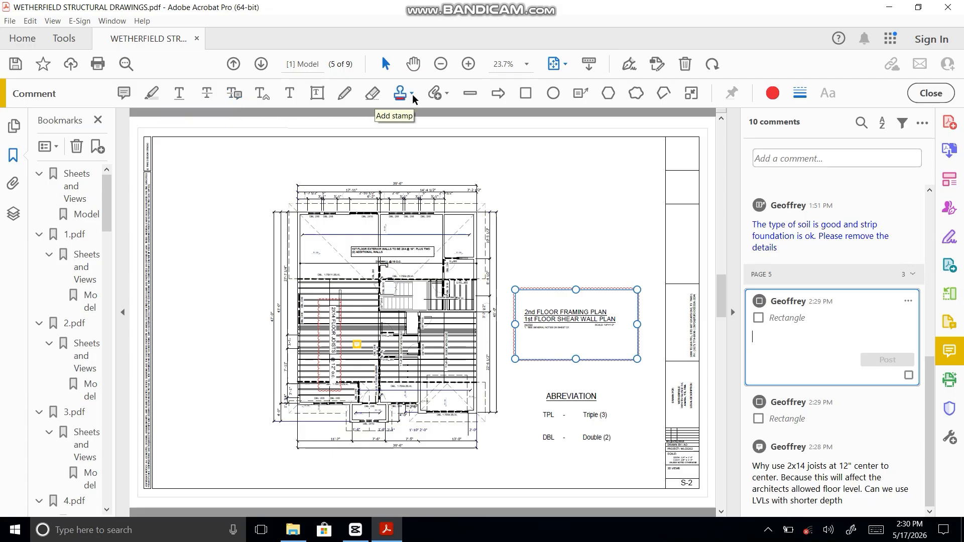
pyautogui.click(564, 174)
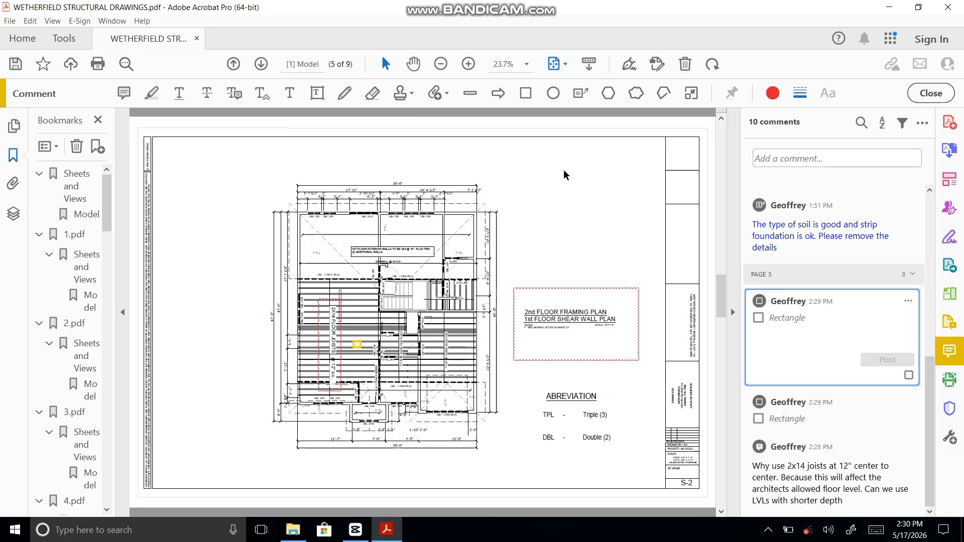
# - Return to sheet S-1, select the section H callout and look through the list of comments
pyautogui.scroll(4, 556, 343)
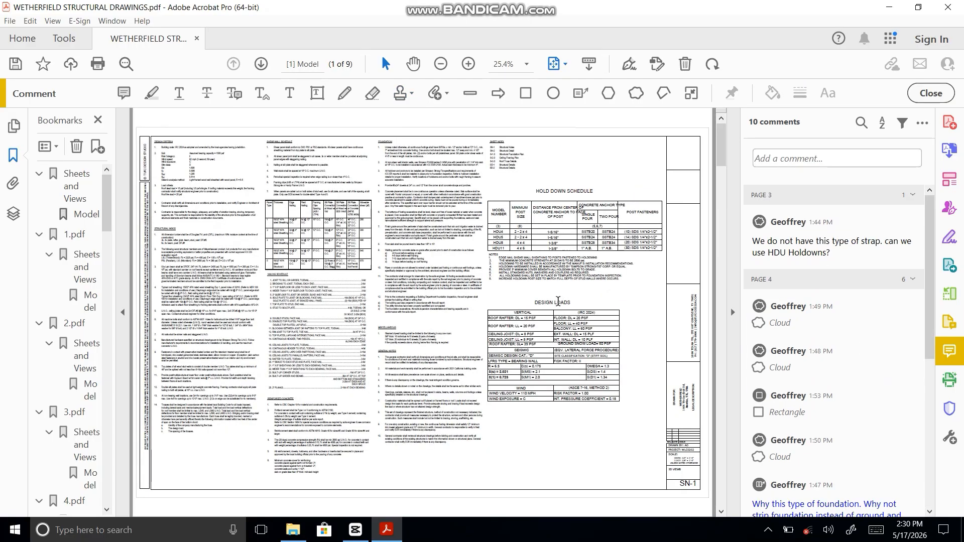
pyautogui.scroll(-3, 558, 302)
pyautogui.scroll(3, 559, 305)
pyautogui.scroll(-6, 555, 306)
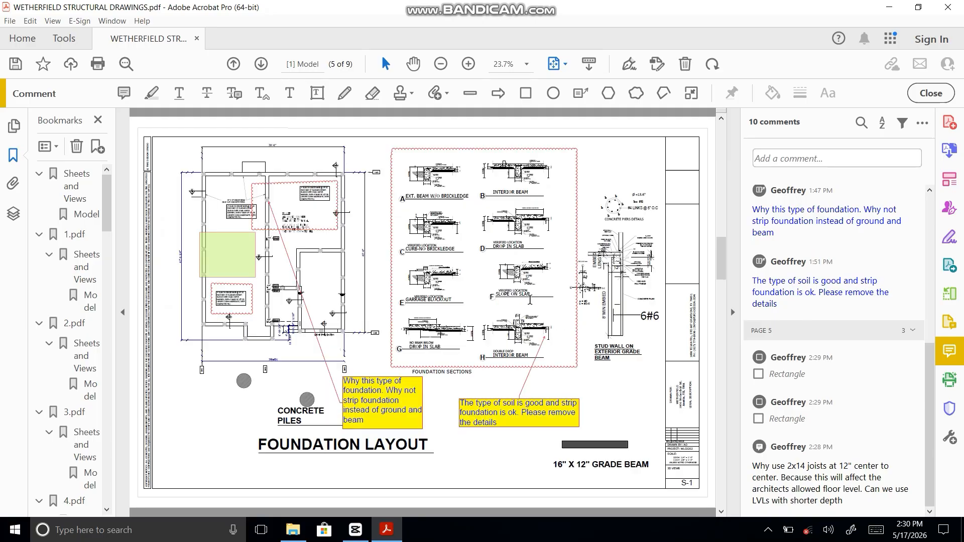
pyautogui.scroll(3, 532, 300)
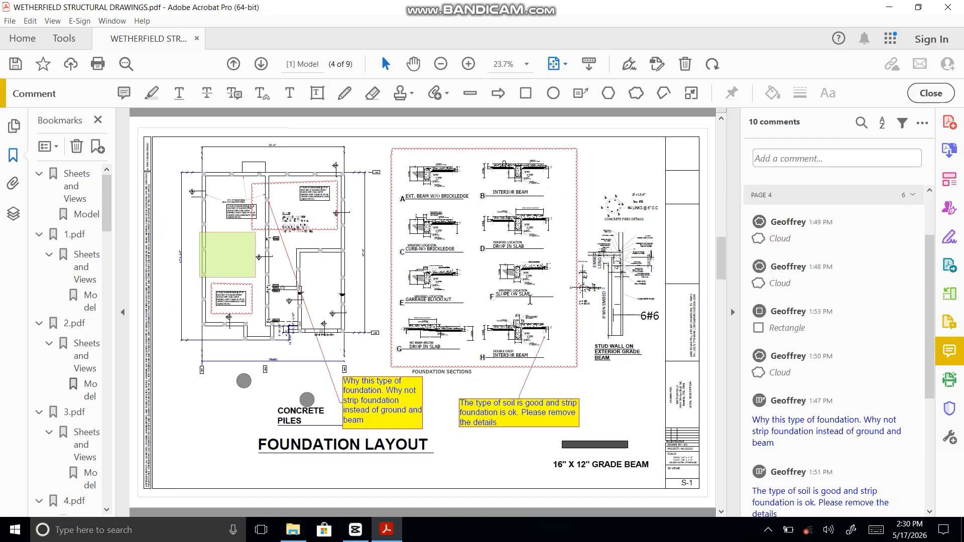
pyautogui.click(508, 424)
pyautogui.scroll(-4, 859, 369)
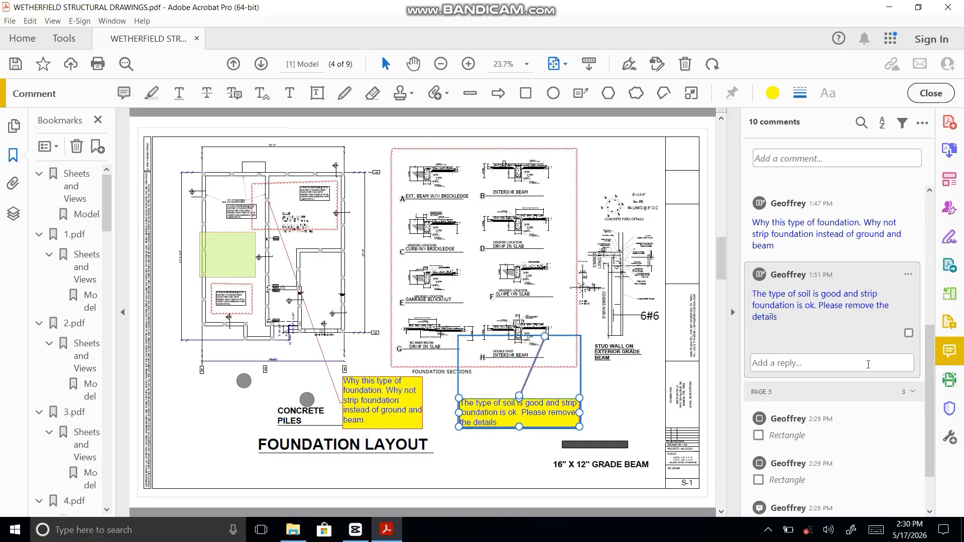
pyautogui.scroll(2, 851, 375)
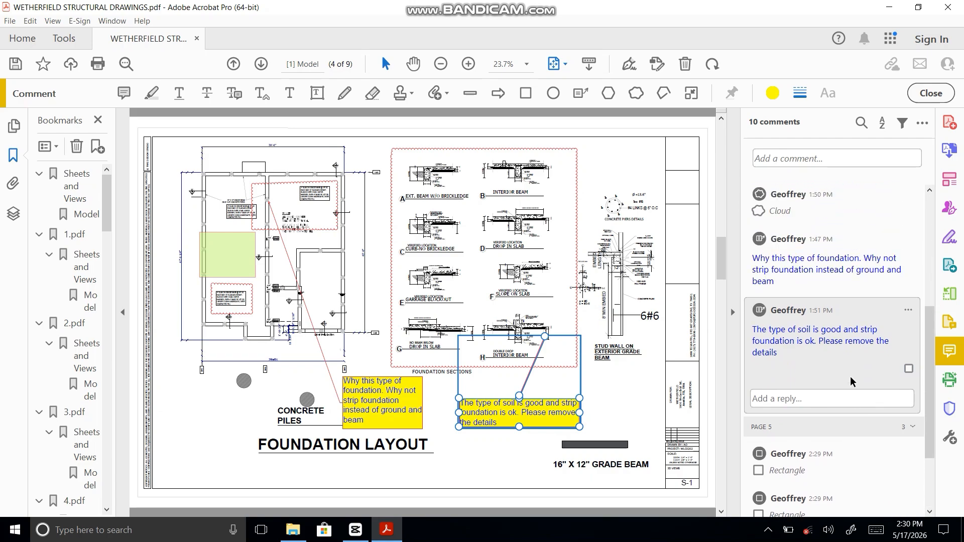
pyautogui.scroll(-2, 838, 394)
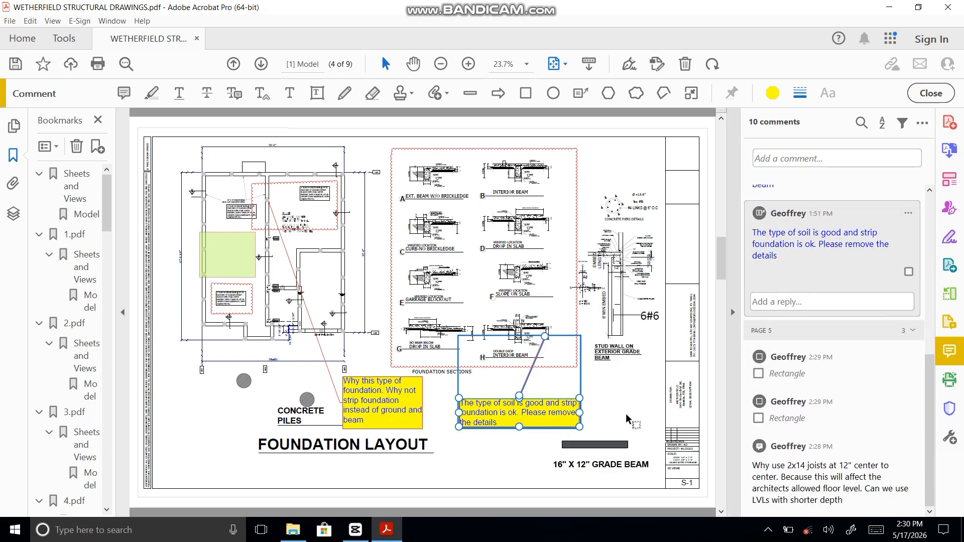
pyautogui.scroll(5, 831, 370)
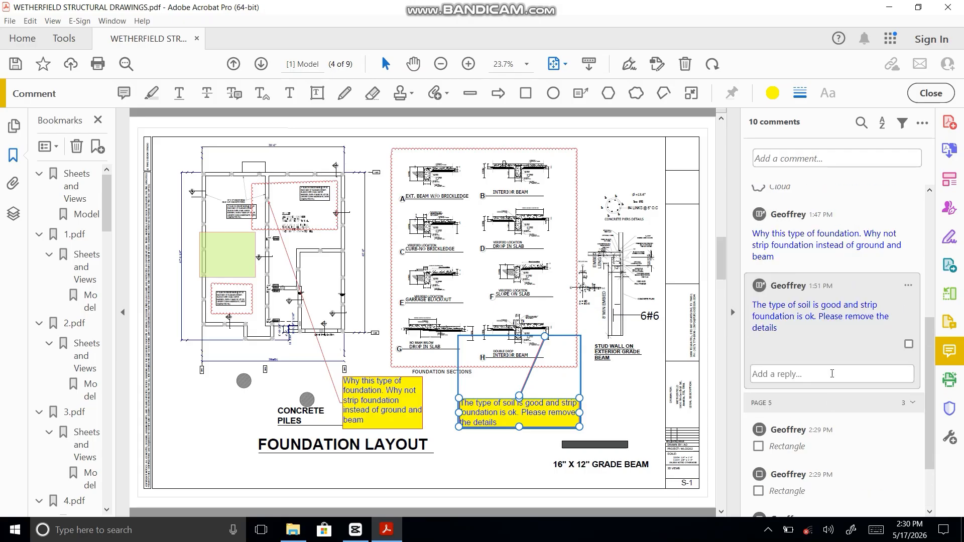
pyautogui.scroll(-5, 830, 361)
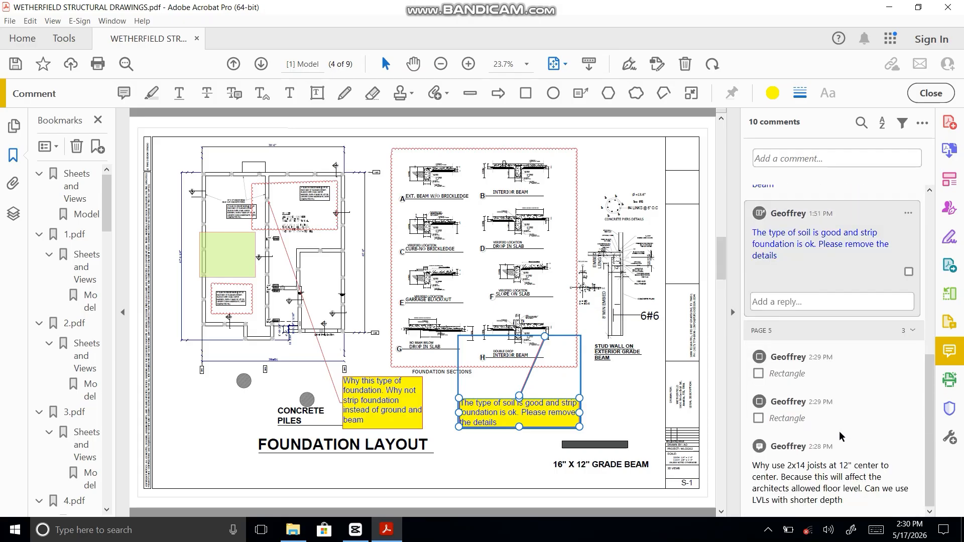
# - Post the reply "I did see soil report. I need to see soil report to confirm this" to the section H callout and reselect the callout
pyautogui.click(768, 303)
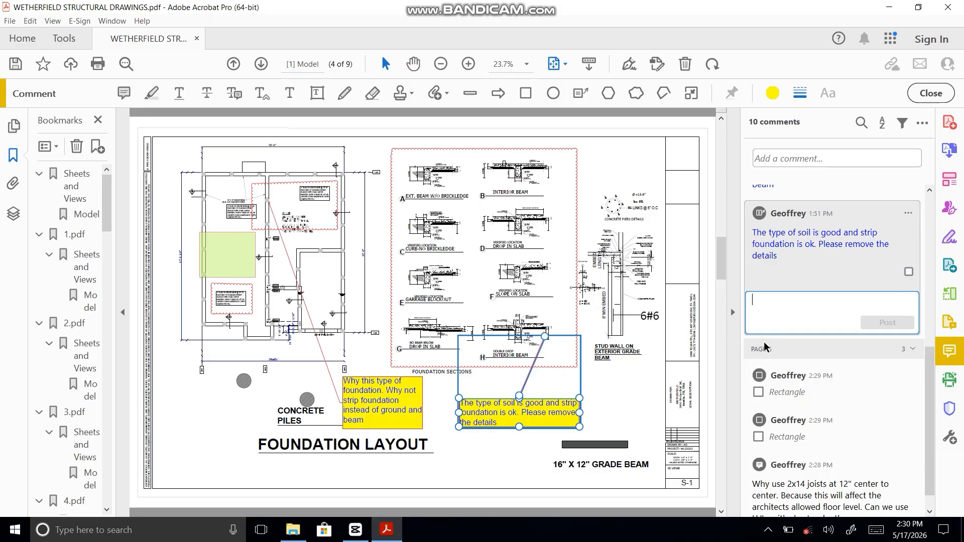
pyautogui.write('I di')
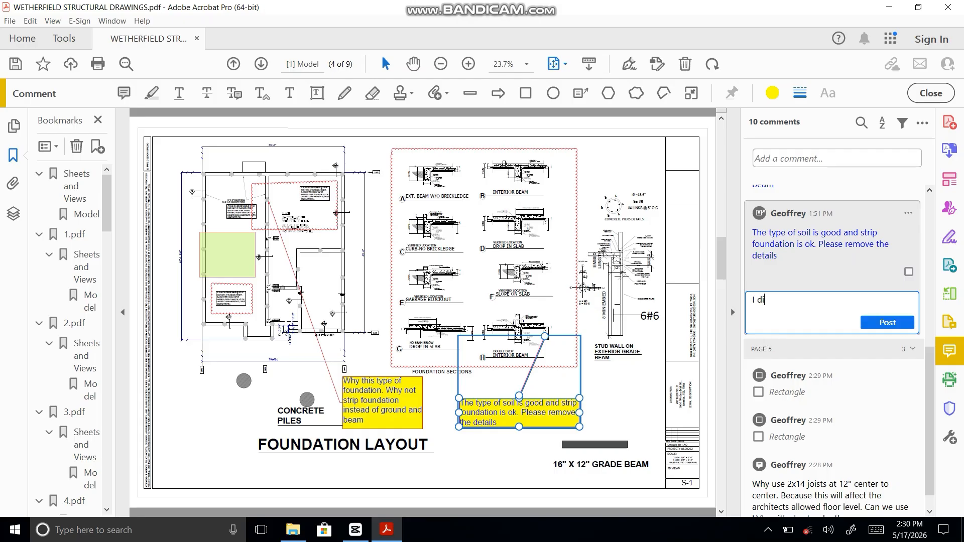
pyautogui.write('d see soil report. Il')
pyautogui.press('BackSpace')
pyautogui.write('need to s')
pyautogui.write('ee soil r')
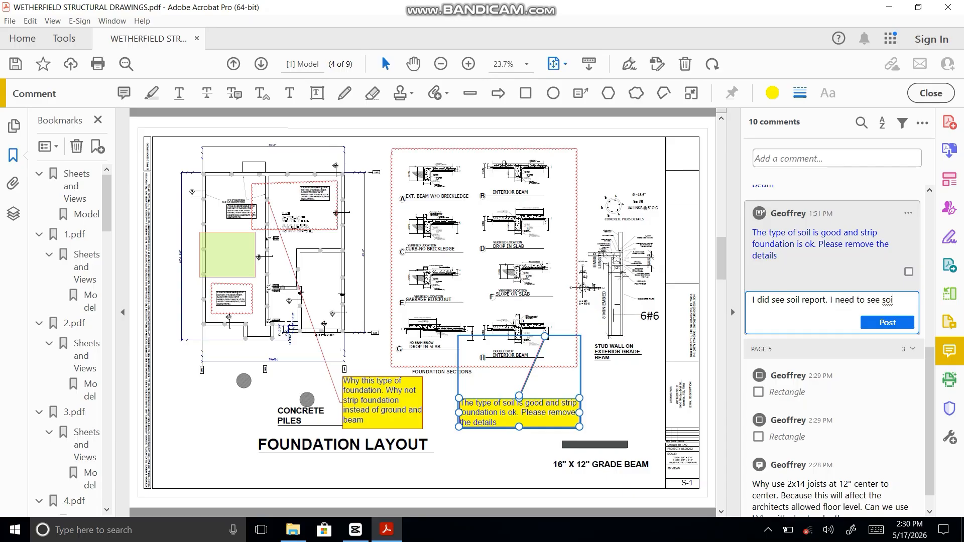
pyautogui.write('eport t')
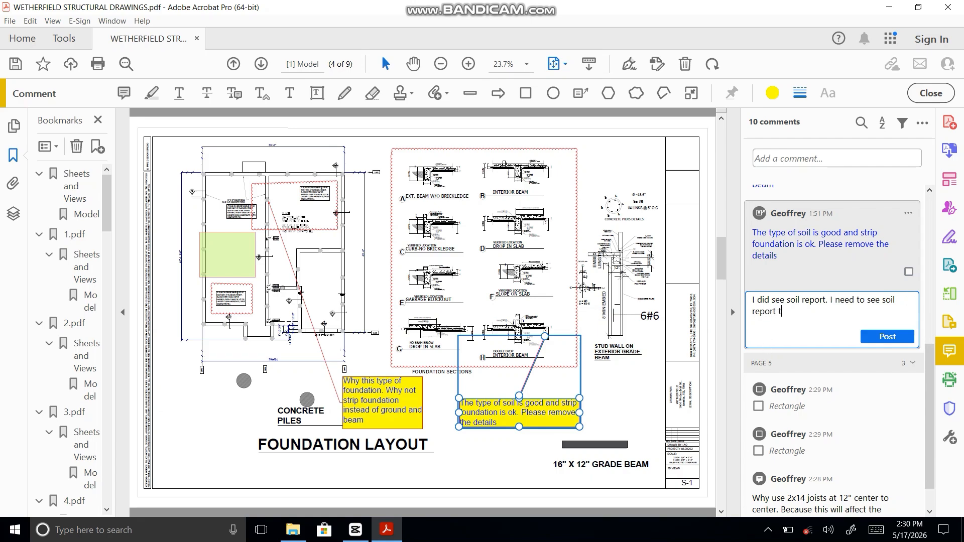
pyautogui.write('o confirm this')
pyautogui.click(892, 340)
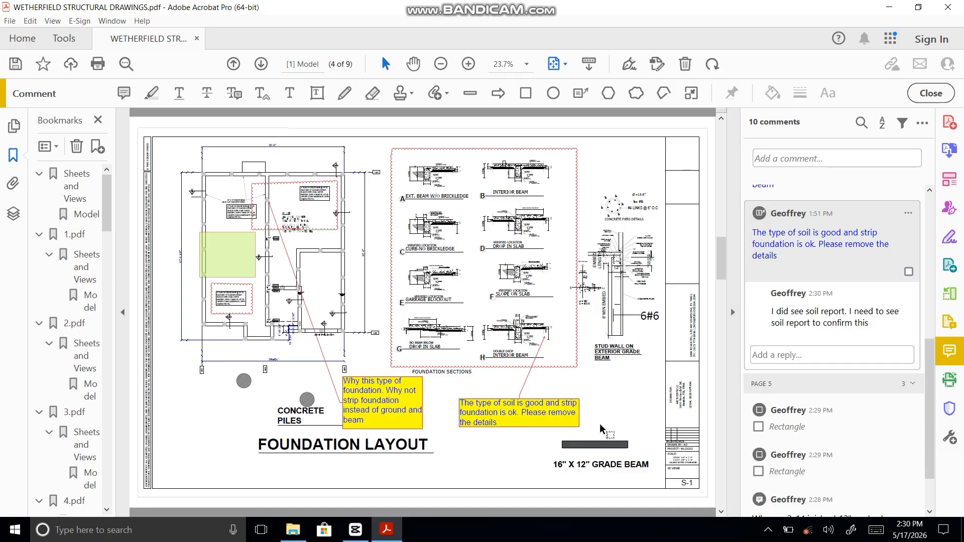
pyautogui.click(527, 413)
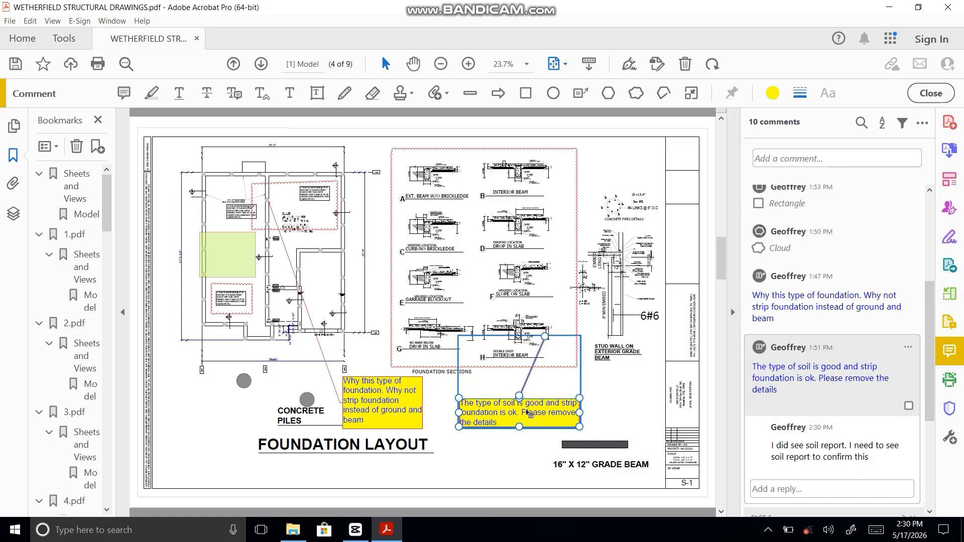